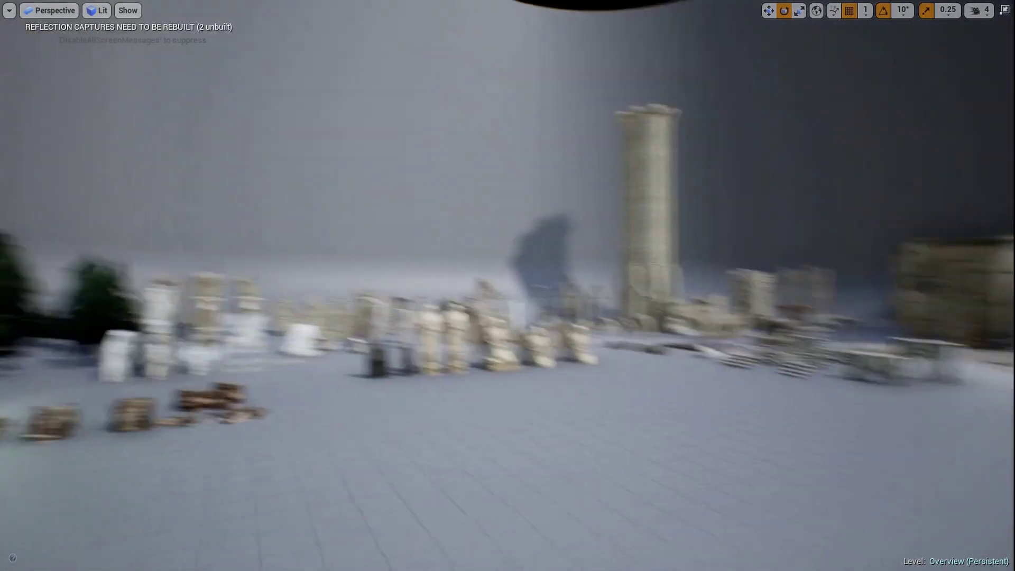
- Look around the Overview level, play-test it by running the character across the floor, and return to the full editor layout
mouse_move(561, 285)
right_mouse_down()
mouse_move(501, 285)
mouse_move(569, 274)
right_mouse_up()
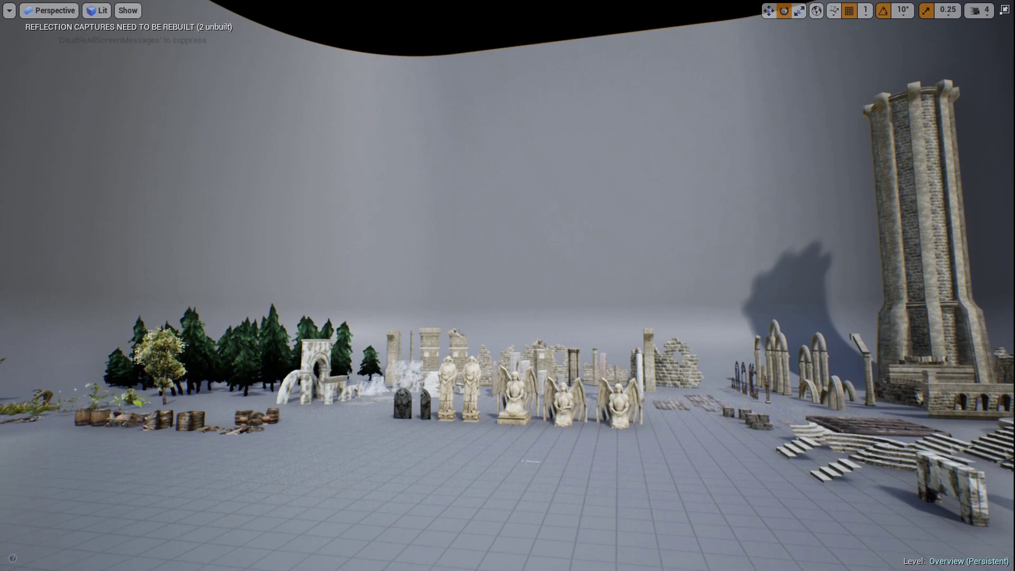
mouse_move(503, 240)
right_mouse_down()
mouse_move(397, 246)
mouse_move(582, 246)
mouse_move(381, 238)
mouse_move(507, 238)
right_mouse_up()
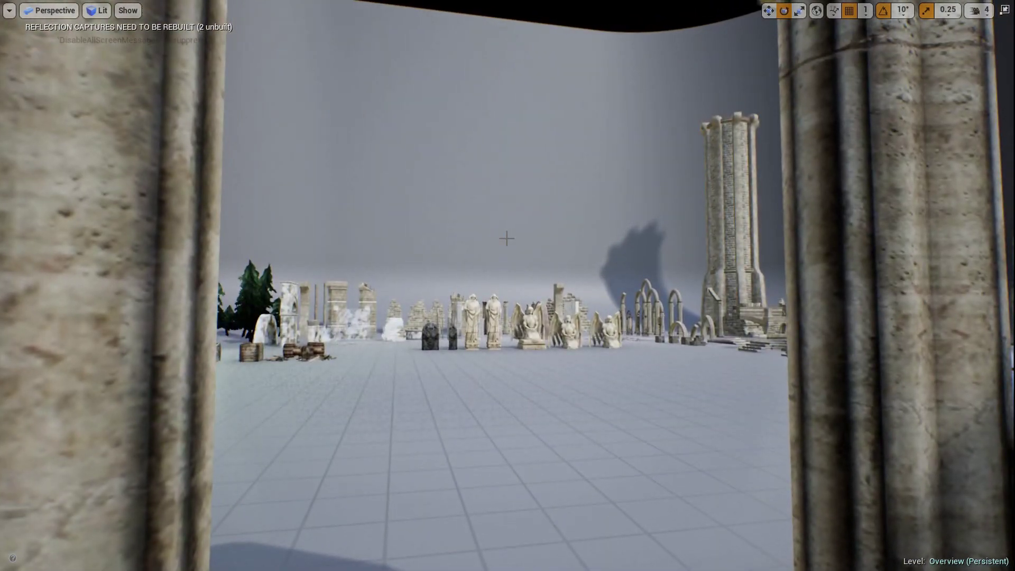
key("alt+p")
key("w")
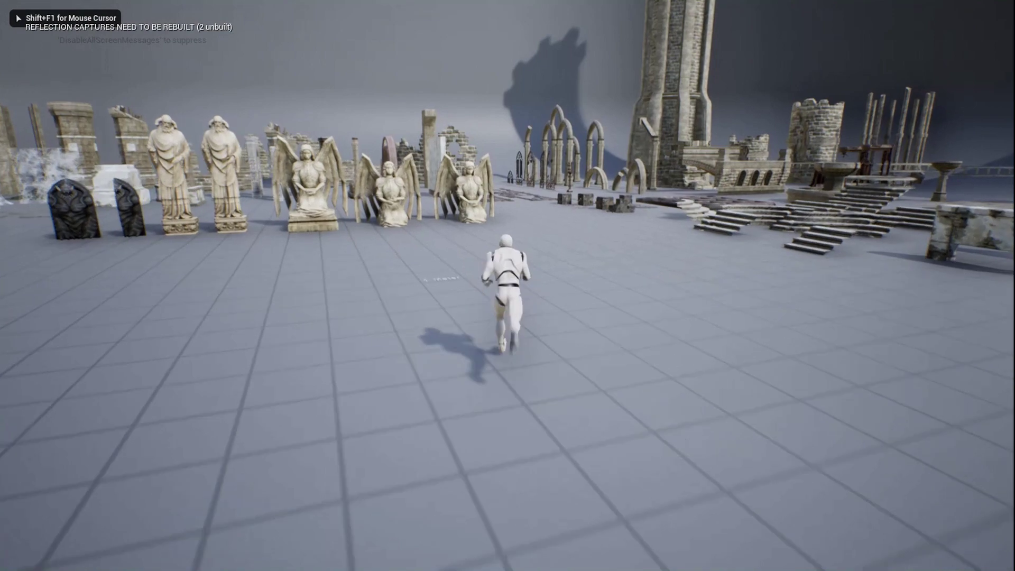
key("w")
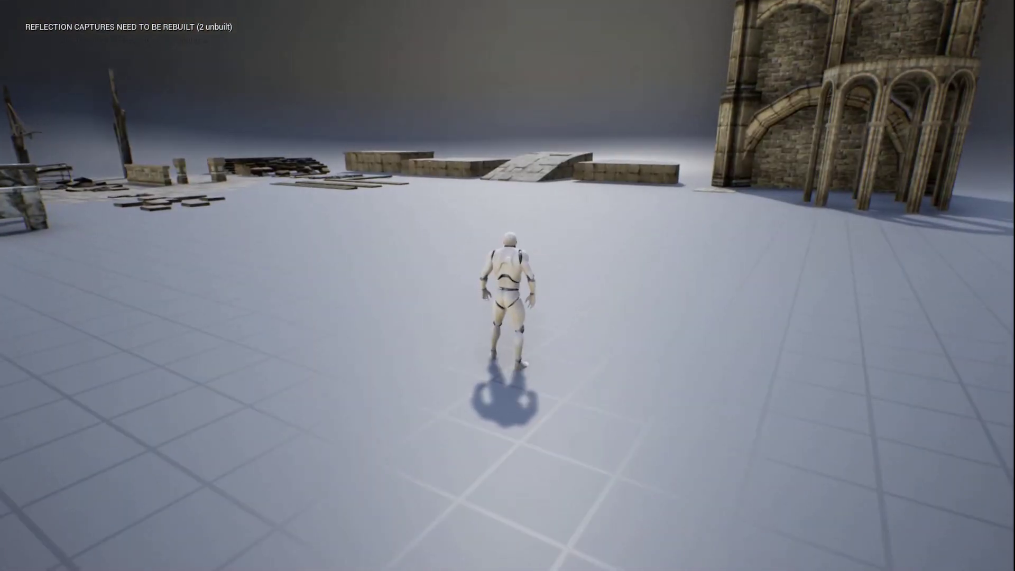
key("Escape")
key("F11")
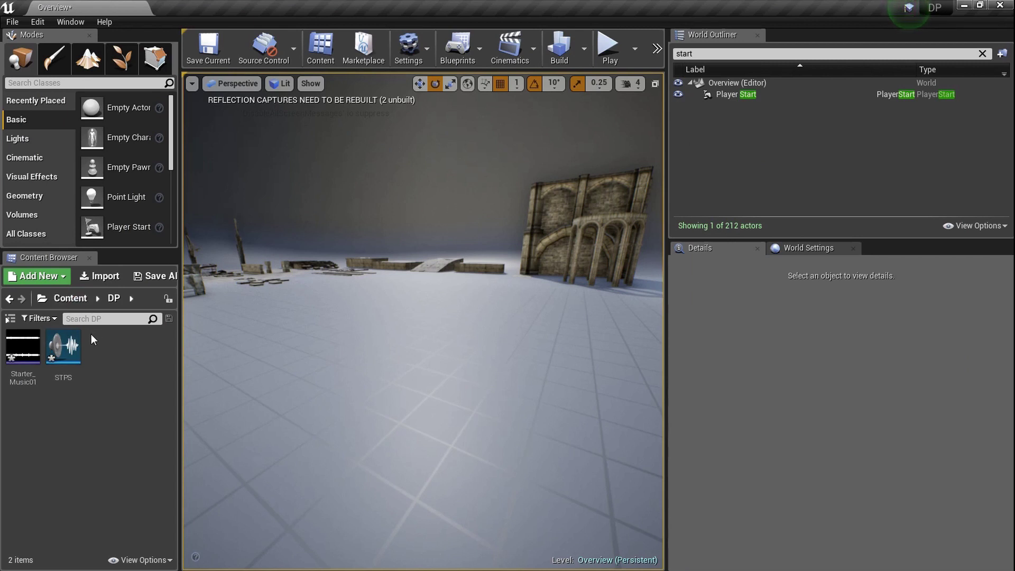
- Place the Starter_Music01 sound from the DP folder on the level's floor as an ambient sound and deselect it
mouse_move(57, 360)
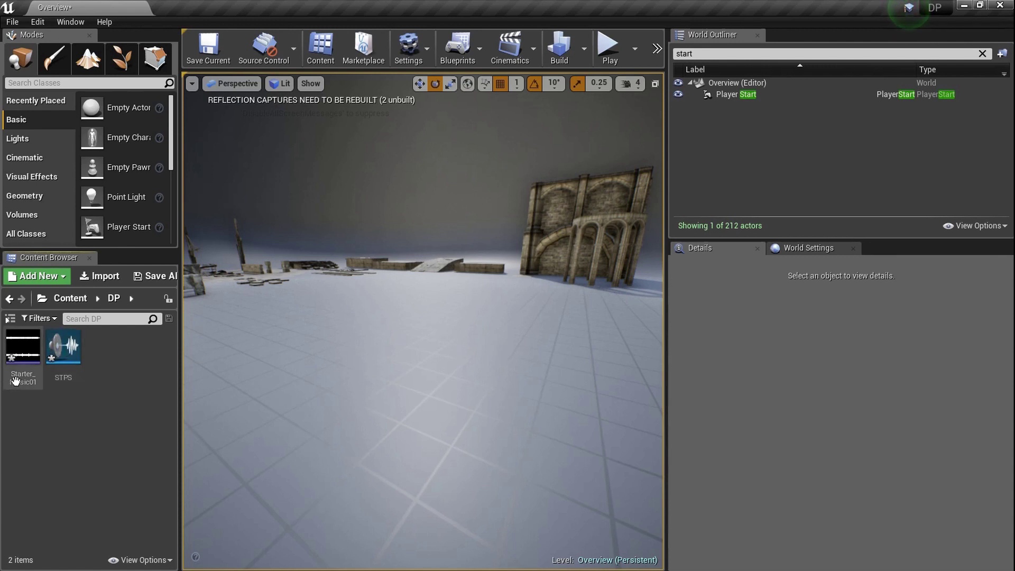
left_click_drag(16, 380, 365, 378)
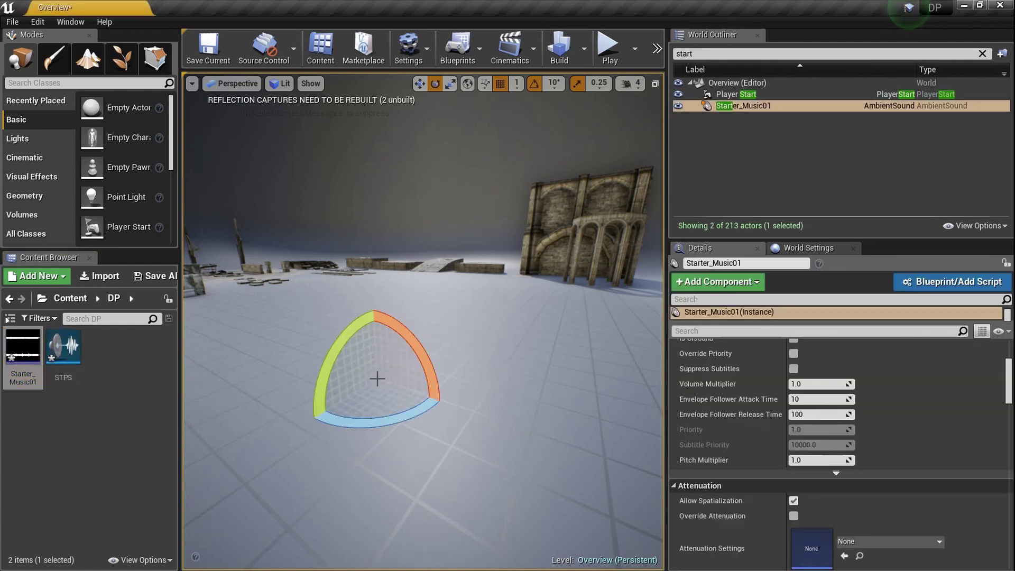
left_click(300, 352)
- Play-test the level full screen with the ambient music by running the character around, and return to the editor layout
key("F11")
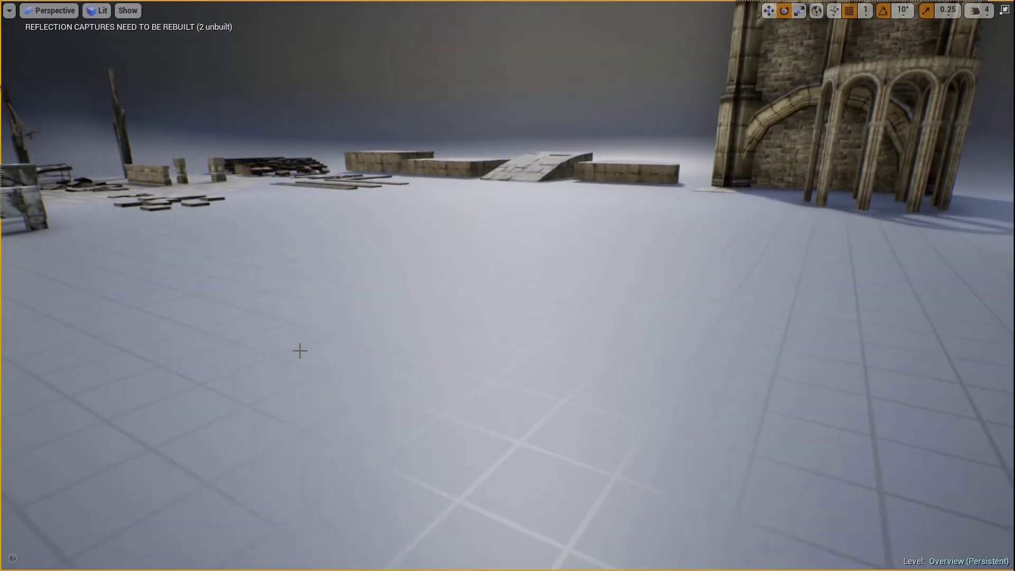
key("alt+p")
key("w")
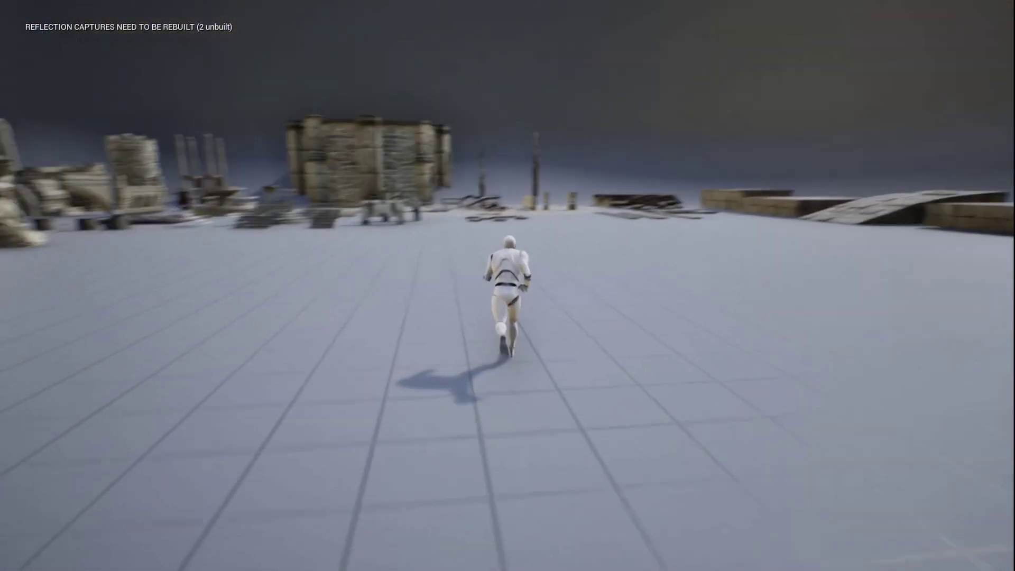
key("Escape")
key("F11")
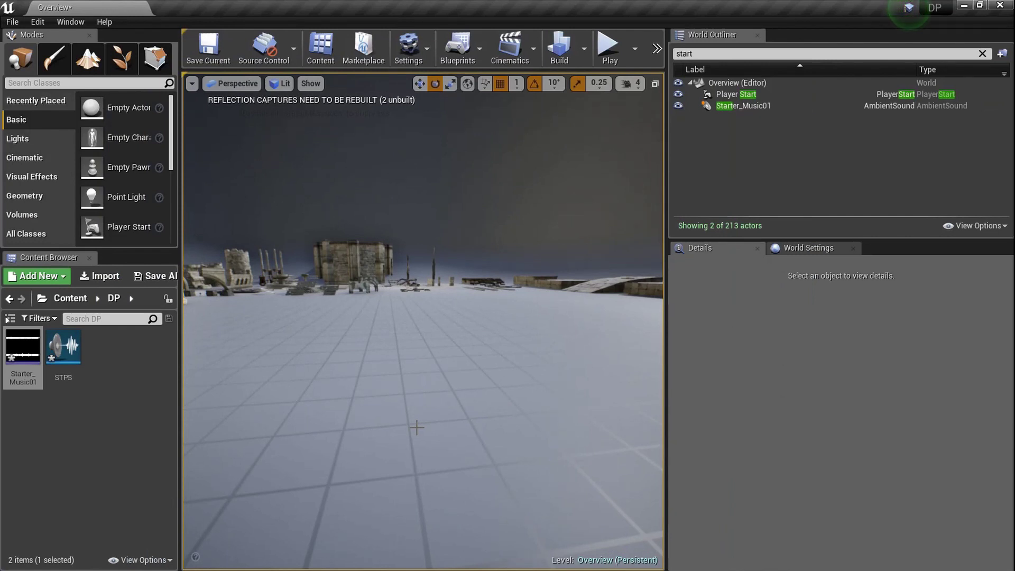
- Examine the sound settings of the Starter_Music01 sound wave and the STPS sound cue, and return to the level
double_click(16, 376)
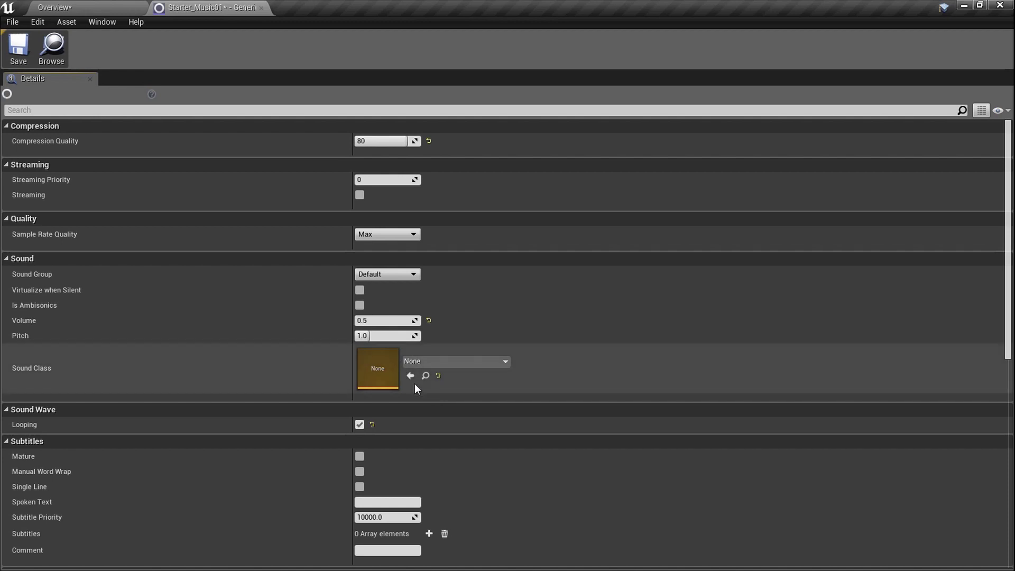
left_click(85, 7)
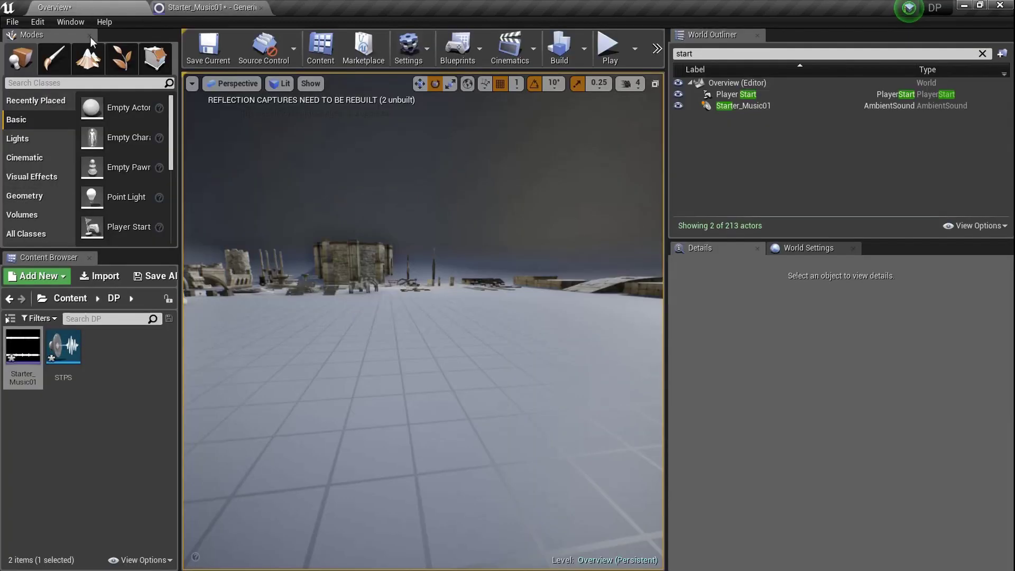
double_click(63, 349)
scroll(111, 506, "down", 3)
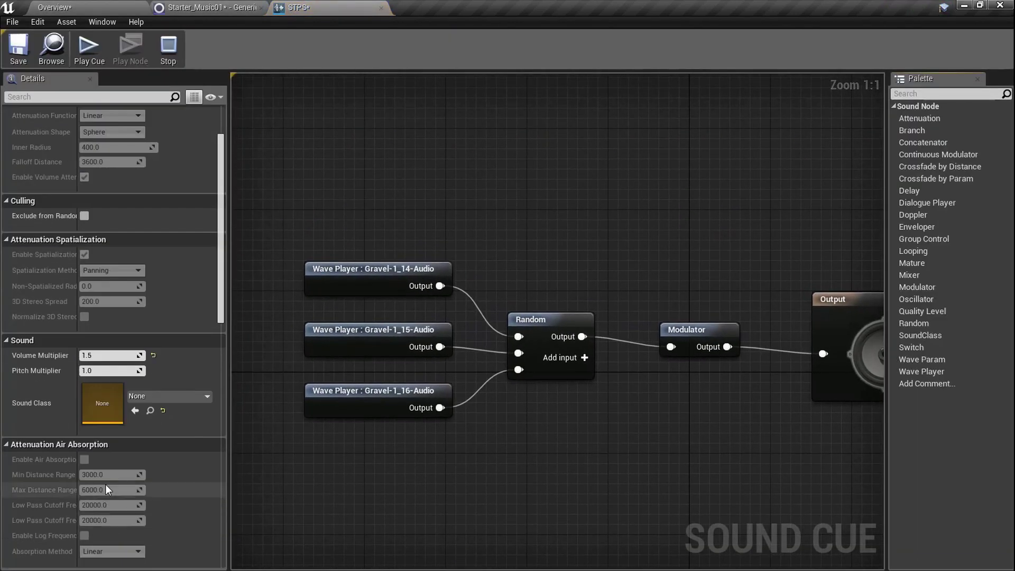
scroll(82, 432, "up", 3)
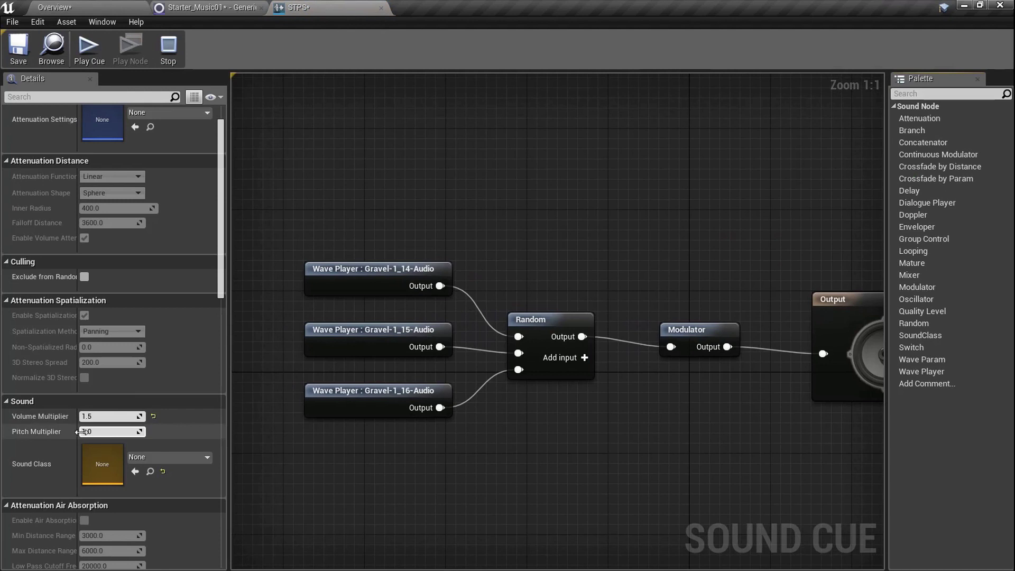
left_click(104, 6)
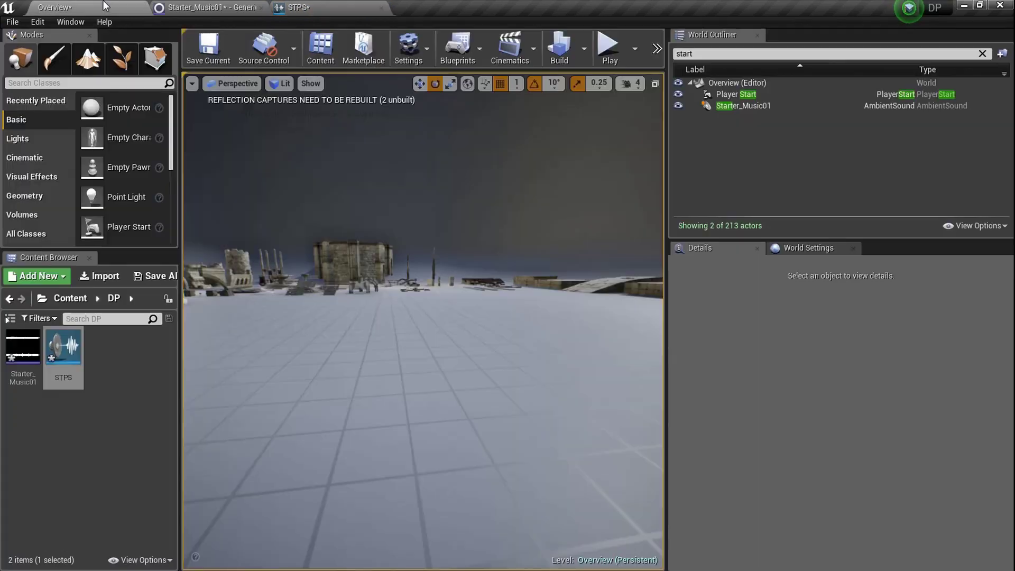
- Create a Sound Class asset named SC in the DP folder
right_click(135, 367)
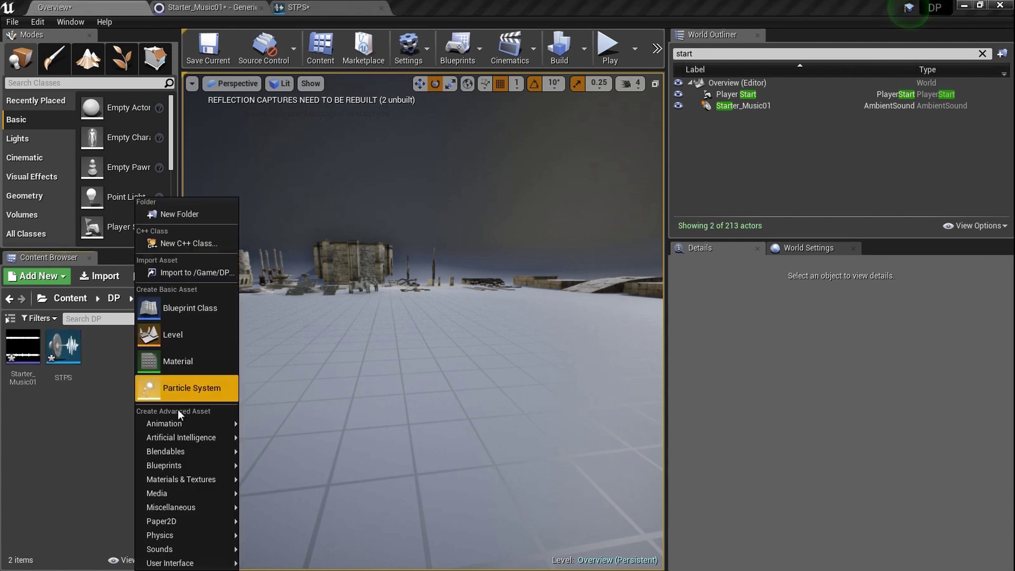
mouse_move(214, 554)
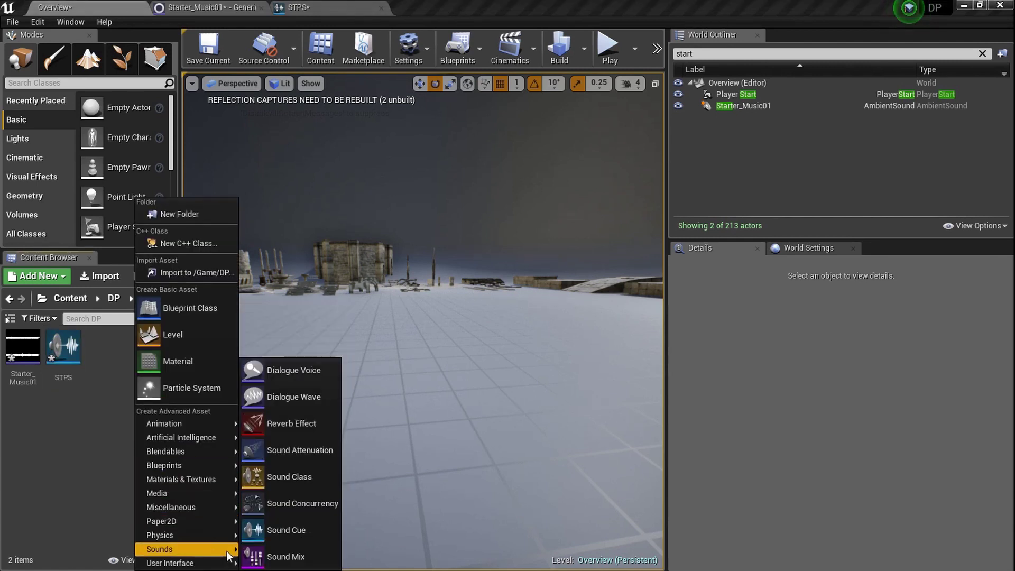
left_click(312, 481)
type("SC")
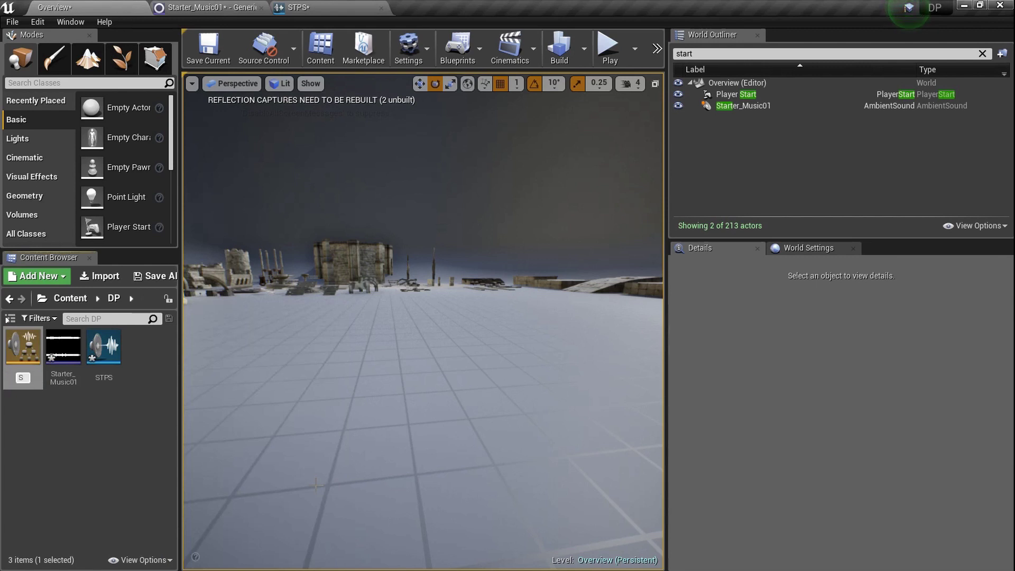
key("Return")
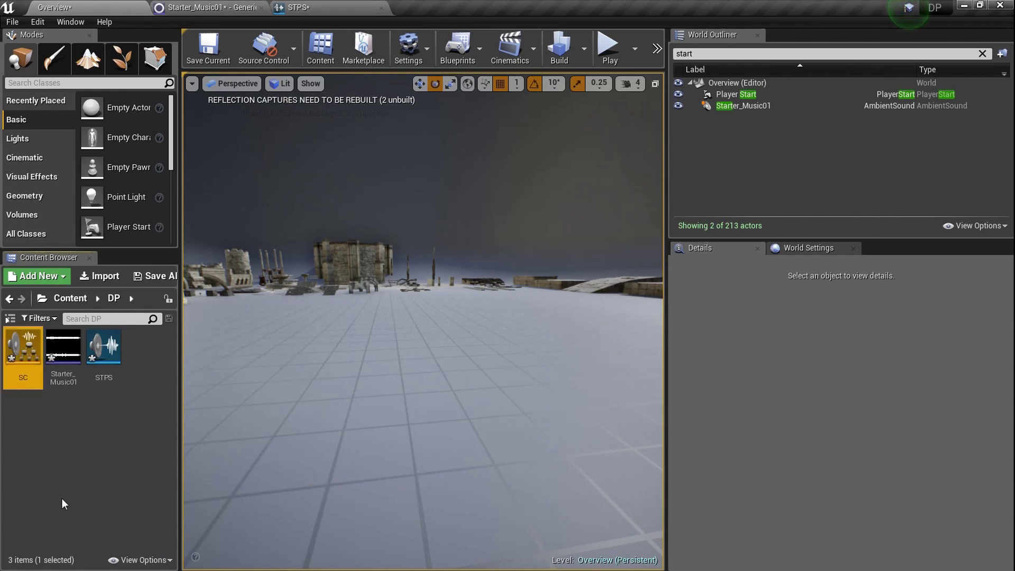
- Open the SC sound class, add a child class named Steps to it, and move the Steps node further up in the graph
double_click(17, 377)
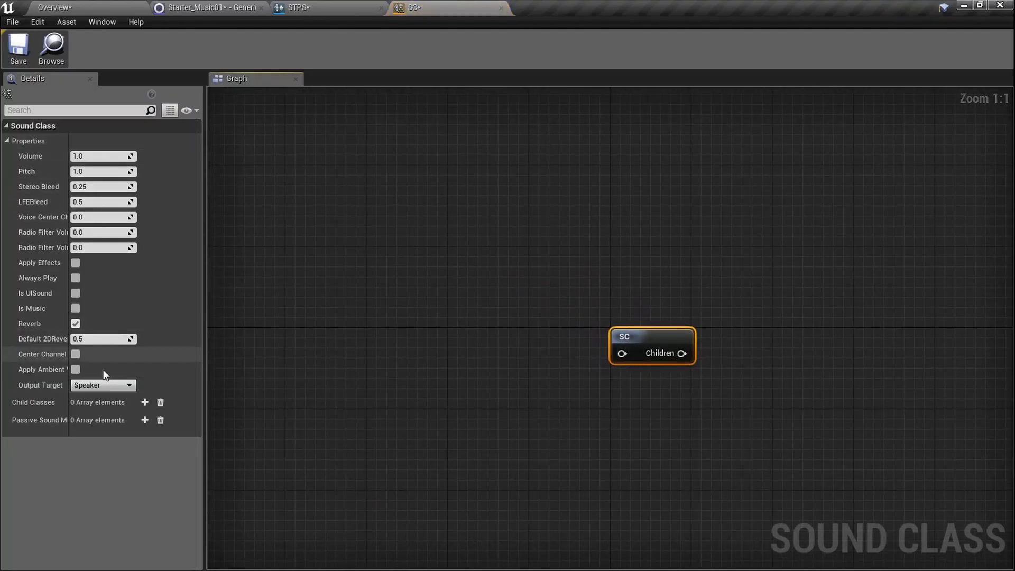
right_click_drag(341, 369, 138, 375)
scroll(326, 339, "up", 1)
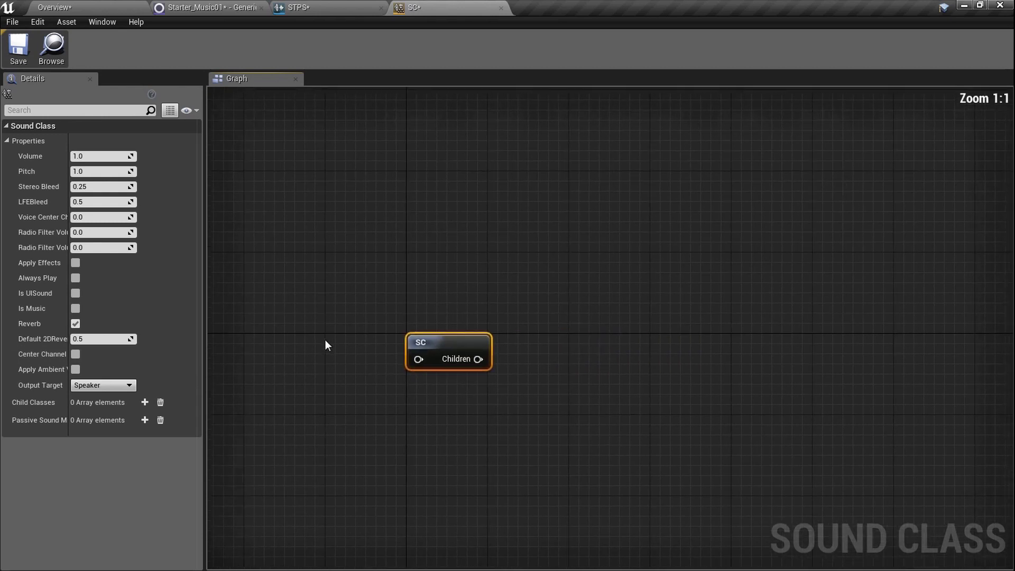
scroll(370, 345, "up", 6)
right_click_drag(635, 453, 500, 430)
scroll(485, 422, "down", 5)
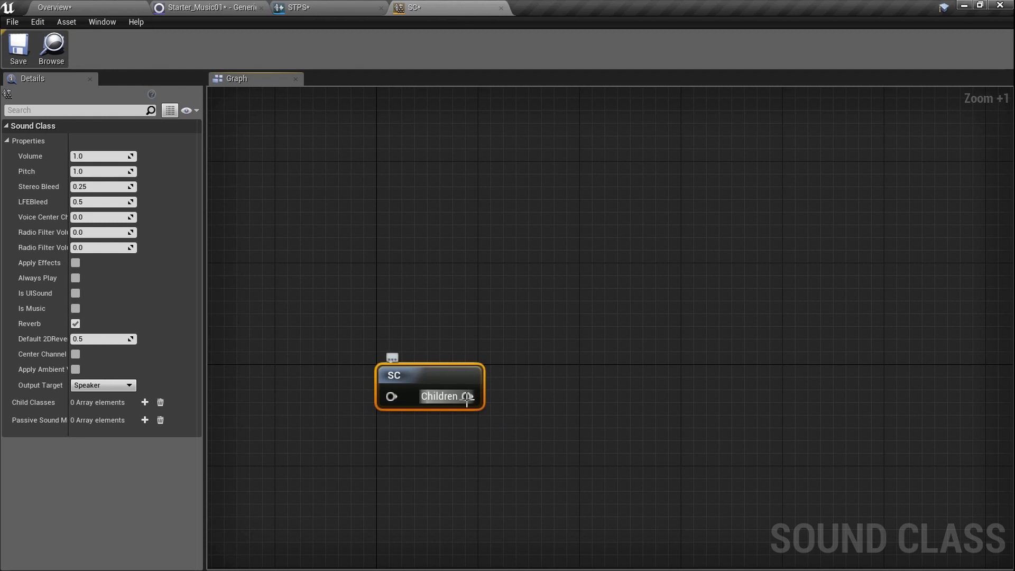
left_click_drag(468, 398, 595, 338)
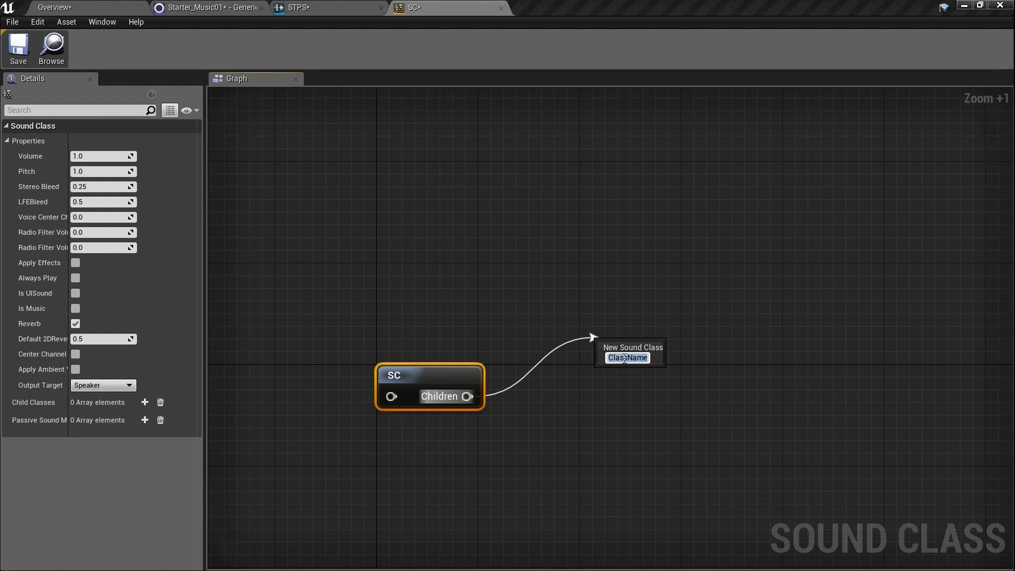
type("Steps")
key("Return")
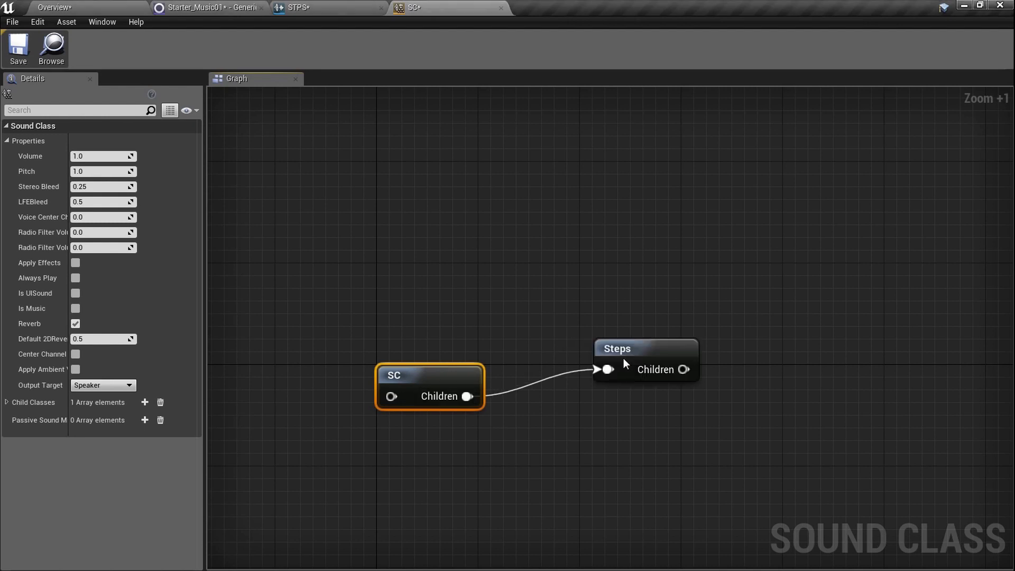
right_click_drag(624, 358, 553, 330)
left_click_drag(575, 316, 598, 291)
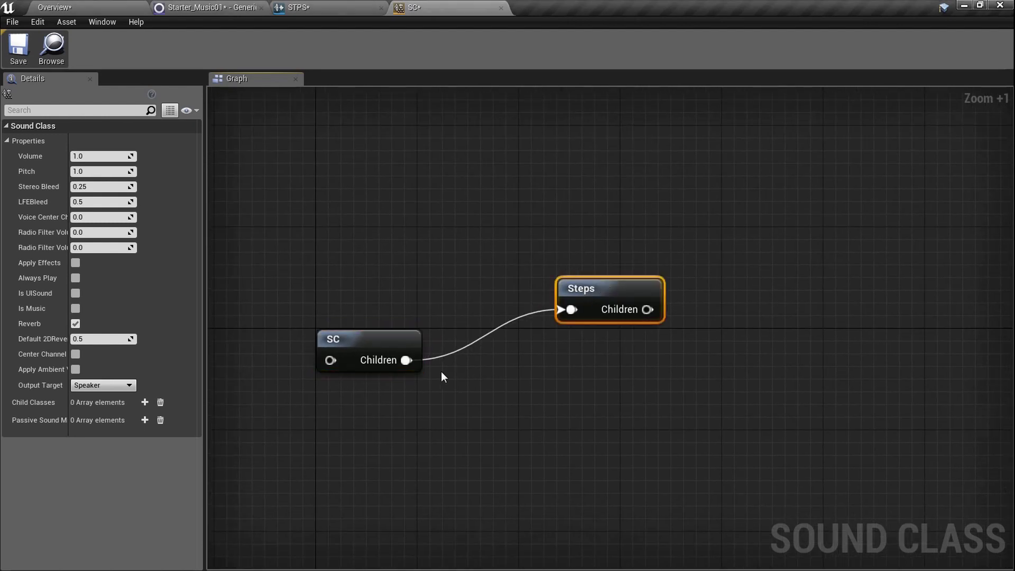
- Add a second child class named Music to the SC node, below the Steps node
left_click_drag(406, 360, 572, 408)
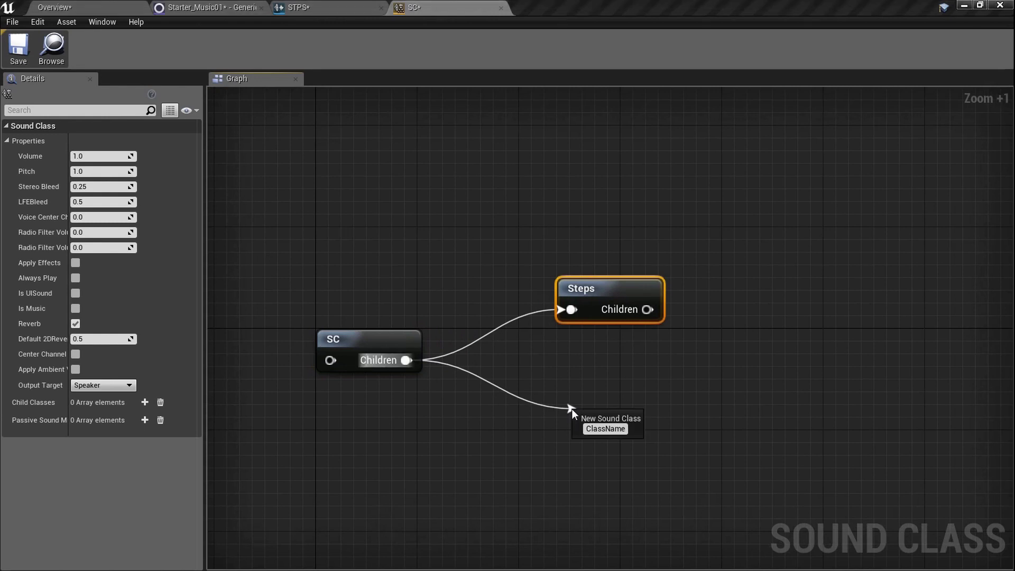
left_click(608, 429)
type("Music")
key("Return")
scroll(607, 429, "up", 6)
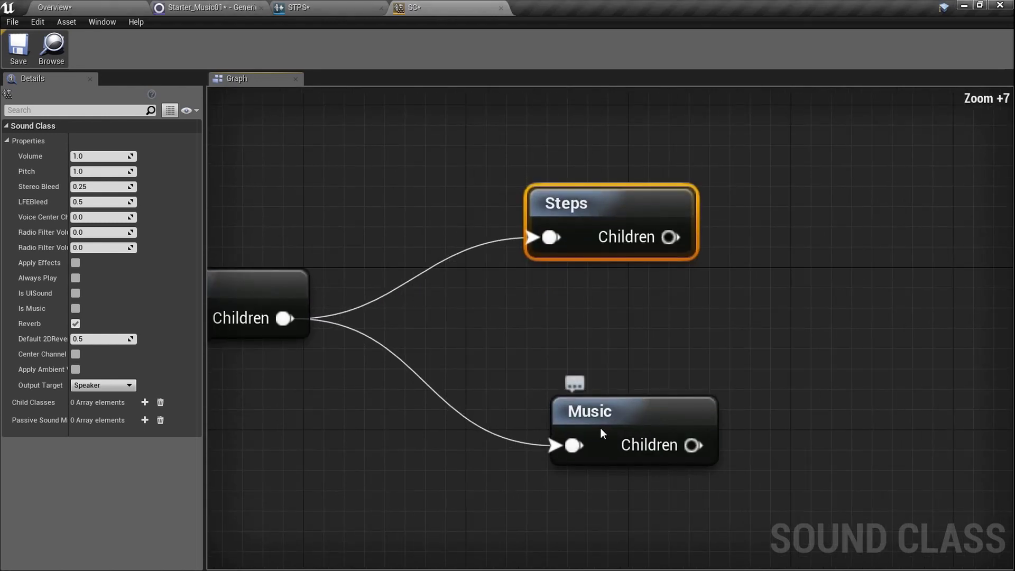
- Save the SC sound class with its Steps and Music children
left_click_drag(554, 171, 810, 486)
left_click(819, 446)
right_click_drag(820, 446, 836, 466)
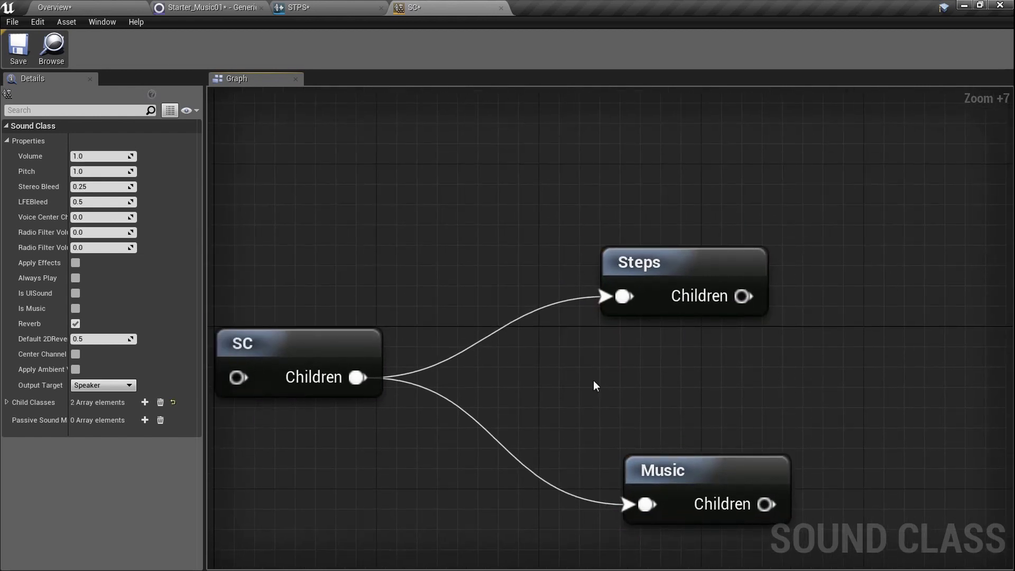
scroll(593, 380, "down", 3)
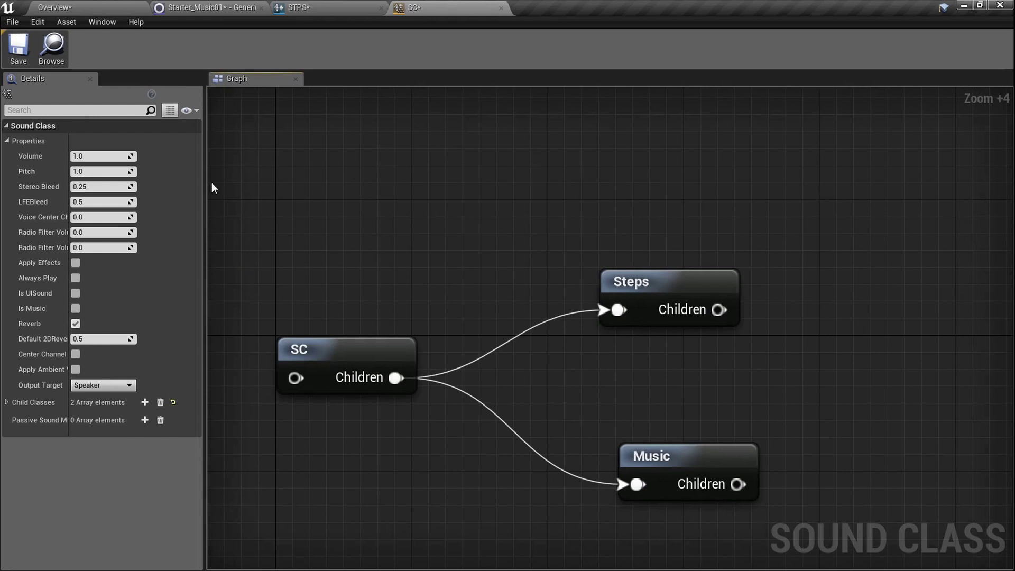
left_click(16, 49)
left_click_drag(544, 220, 802, 465)
left_click(827, 512)
- Close the open Starter_Music01, STPS and SC asset editors, leaving only the Overview level open
left_click(143, 6)
double_click(118, 361)
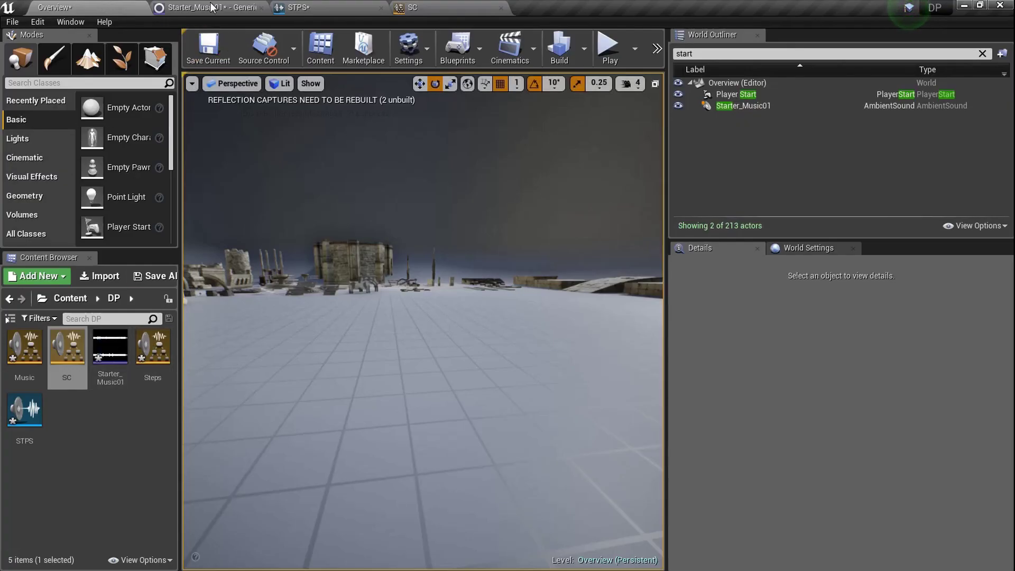
left_click(84, 6)
left_click(222, 8)
left_click(263, 7)
left_click(262, 8)
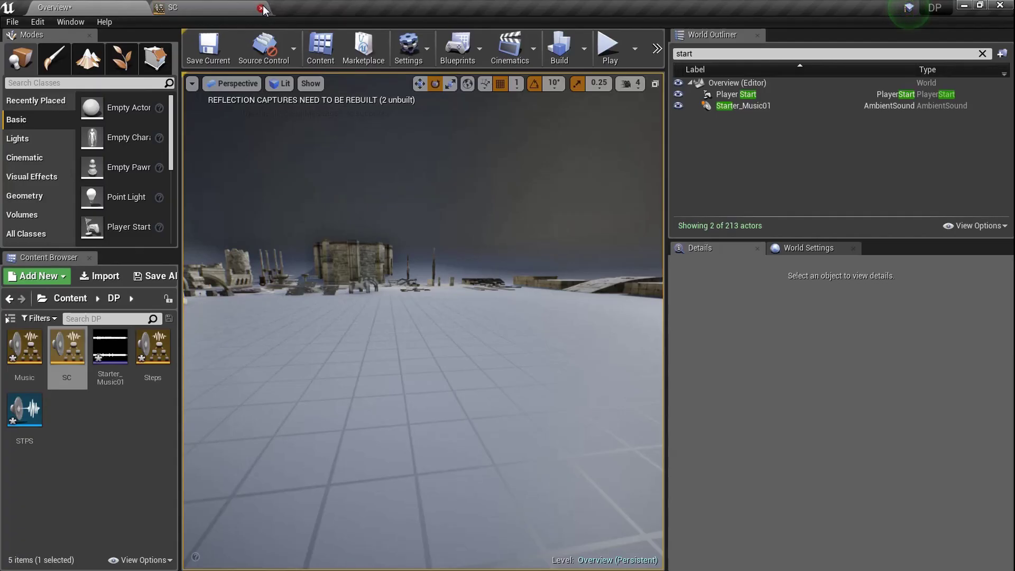
left_click(262, 8)
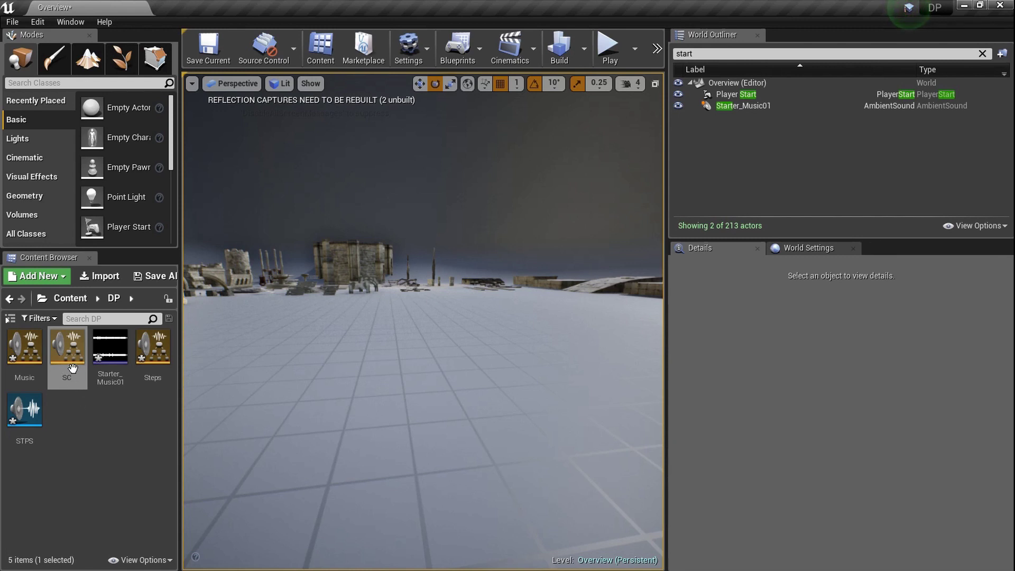
- Assign the Music sound class to the Starter_Music01 sound wave, save it and close its editor
double_click(111, 373)
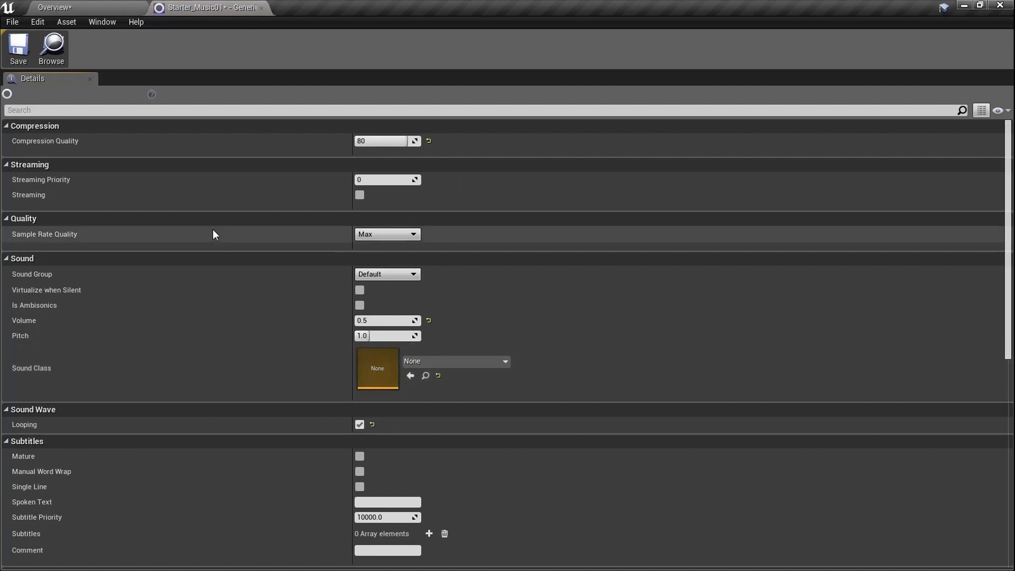
left_click(116, 7)
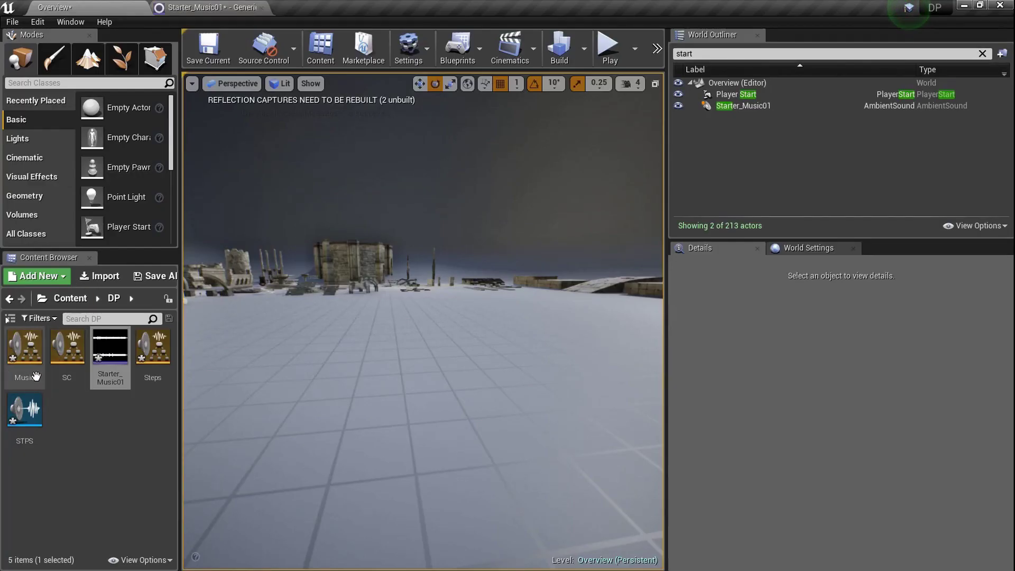
left_click(36, 376)
left_click(196, 7)
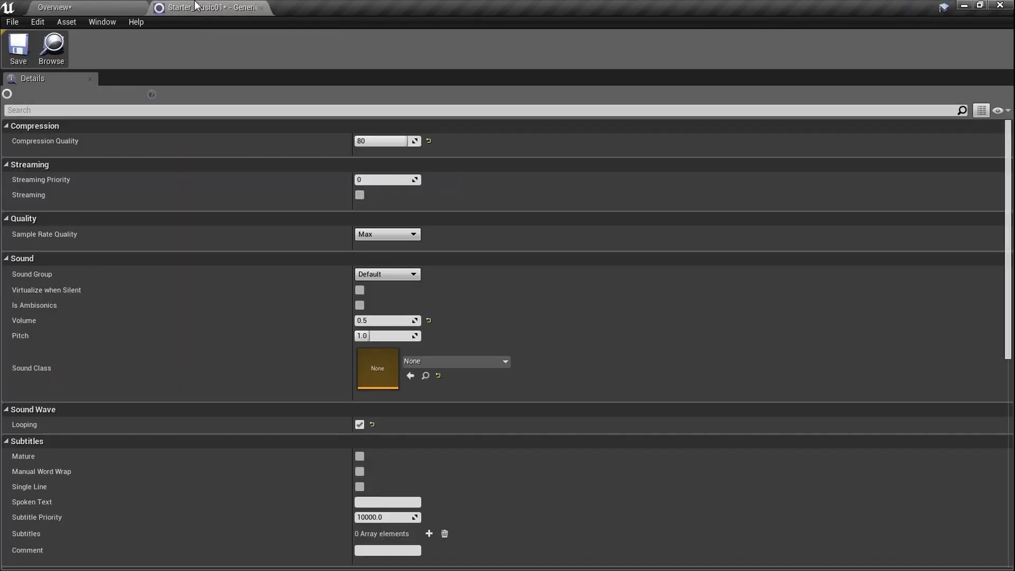
left_click(410, 376)
left_click(19, 46)
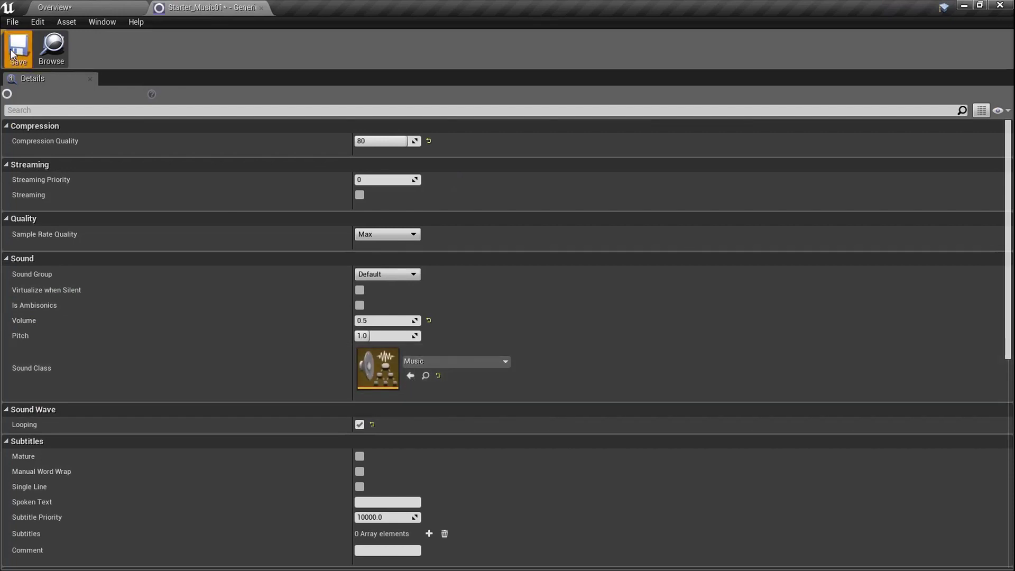
left_click(261, 8)
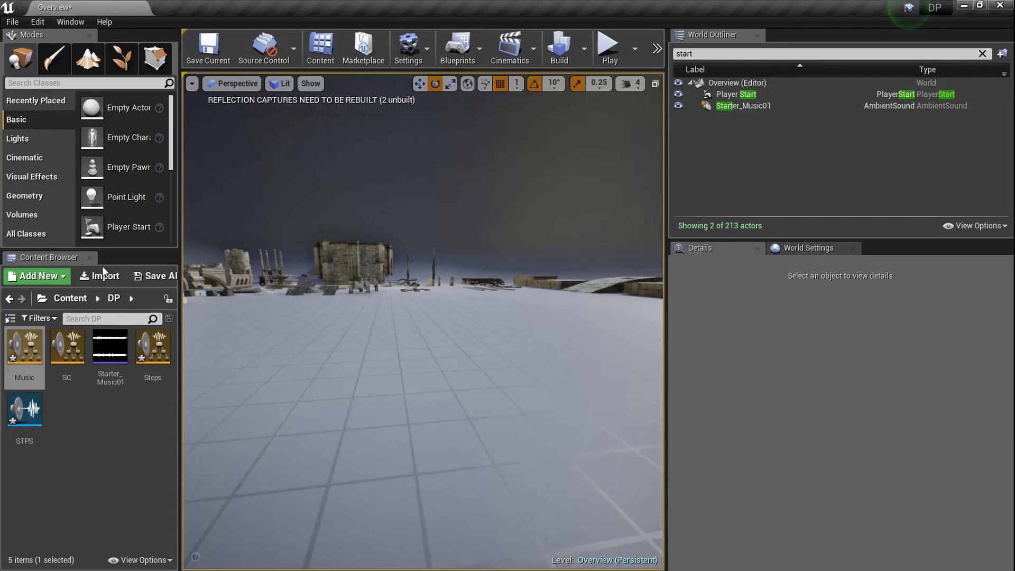
- Assign the Steps sound class to the STPS sound cue and save it
double_click(21, 417)
left_click(101, 7)
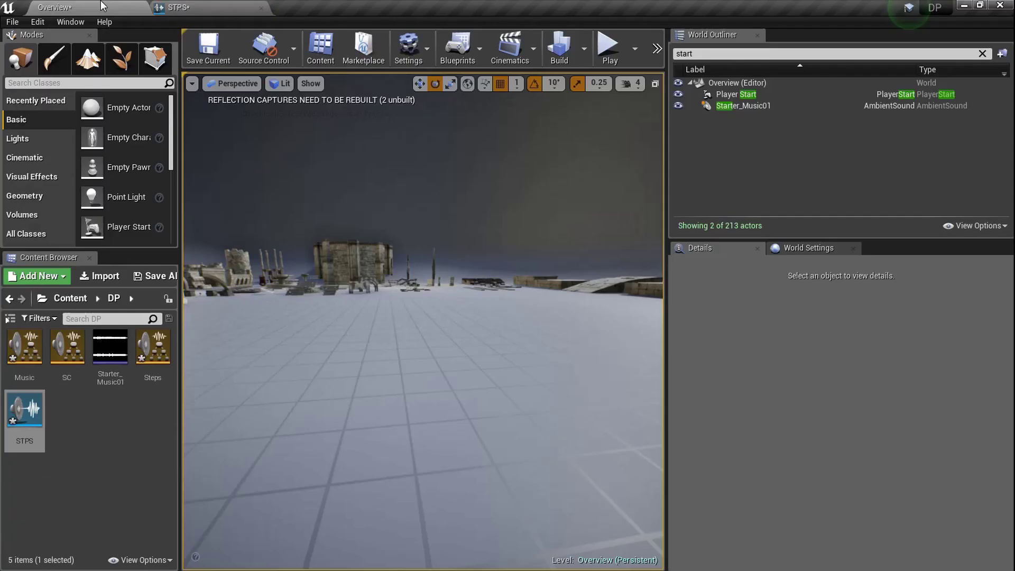
left_click(153, 349)
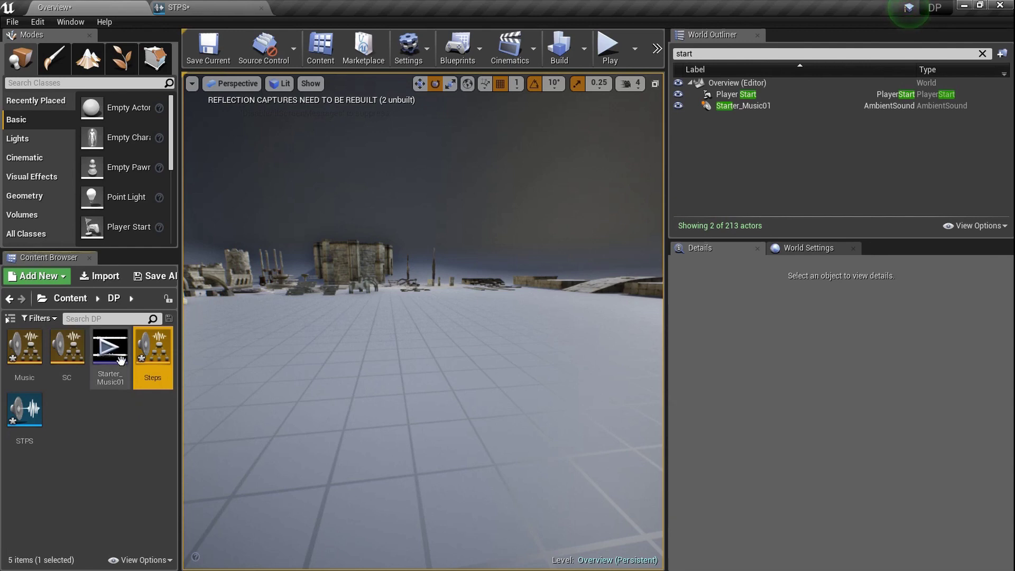
left_click(237, 8)
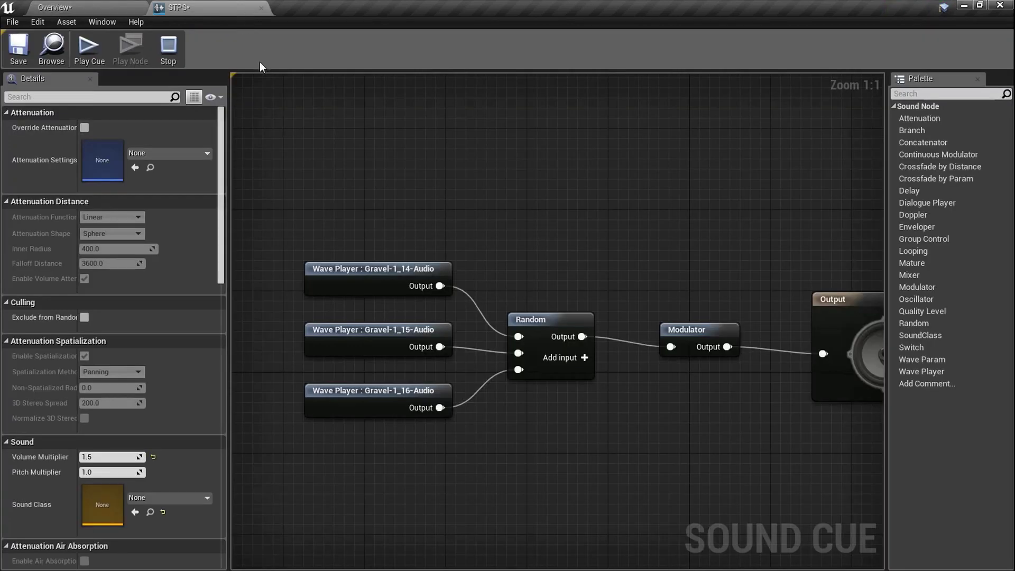
left_click(135, 512)
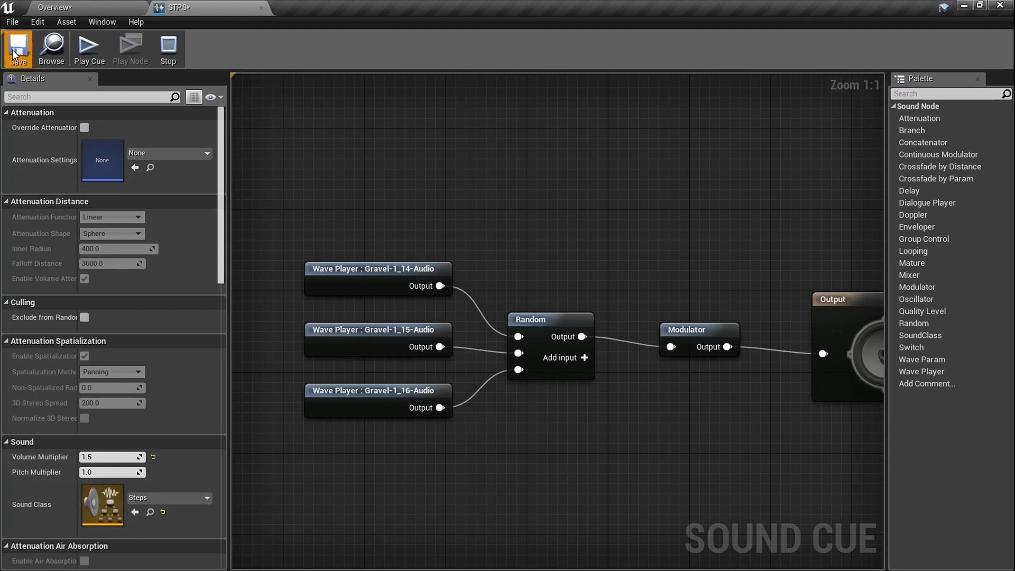
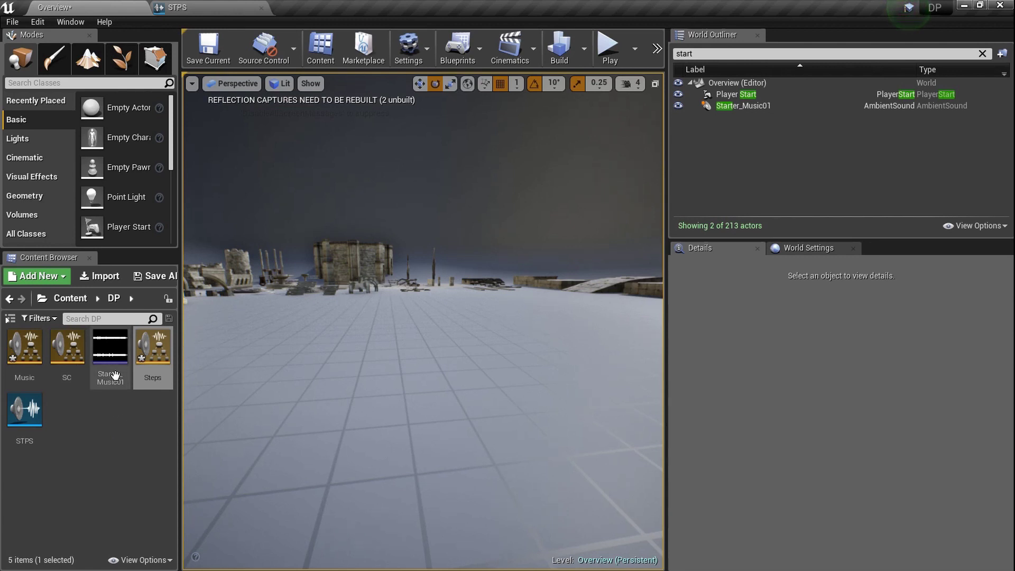
left_click(115, 375)
left_click(24, 365)
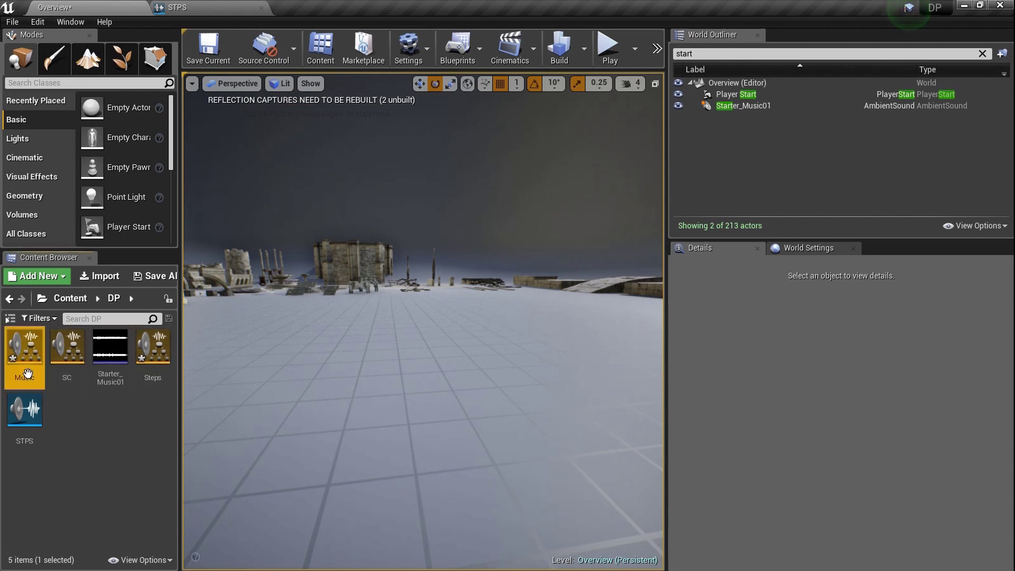
left_click(12, 433)
left_click(141, 369)
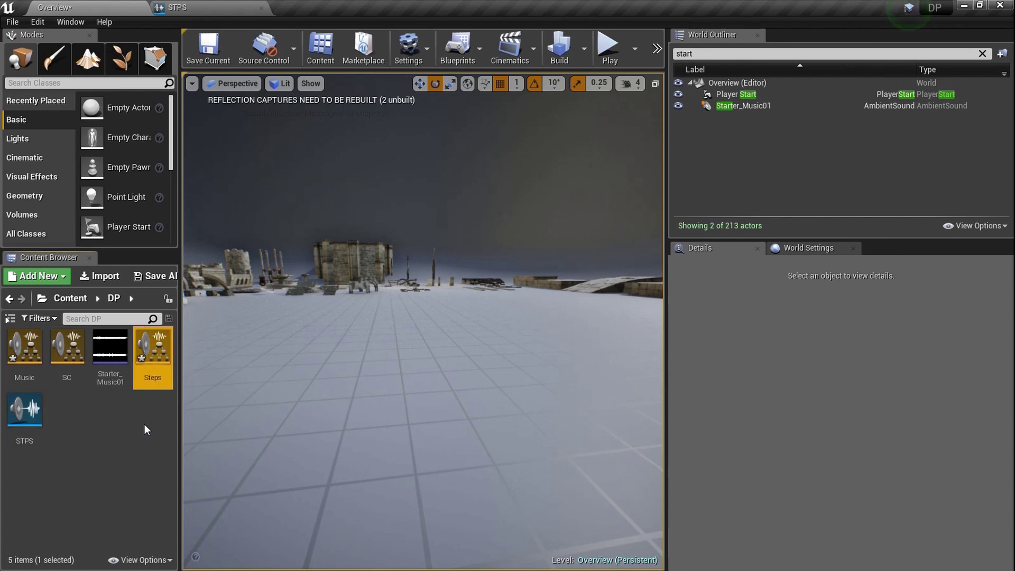
- Create a Sound Mix asset named Mix in the DP folder
right_click(97, 448)
mouse_move(174, 430)
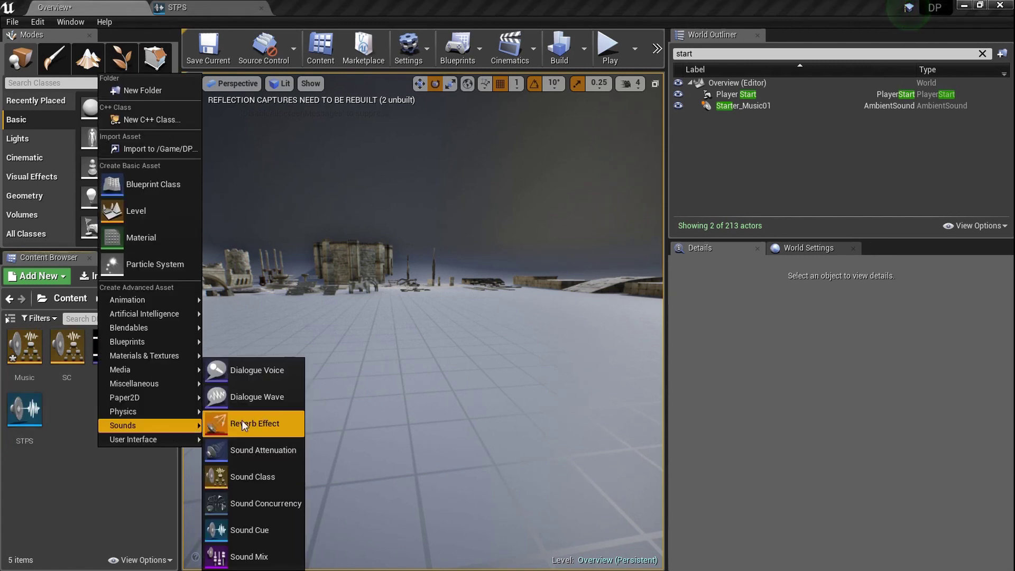
left_click(262, 545)
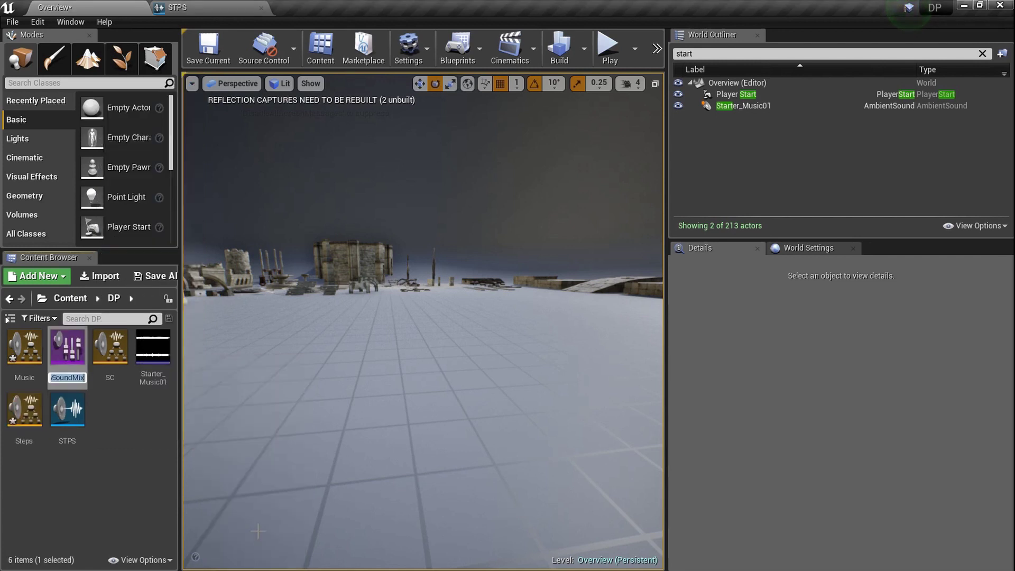
type("Mix")
key("Return")
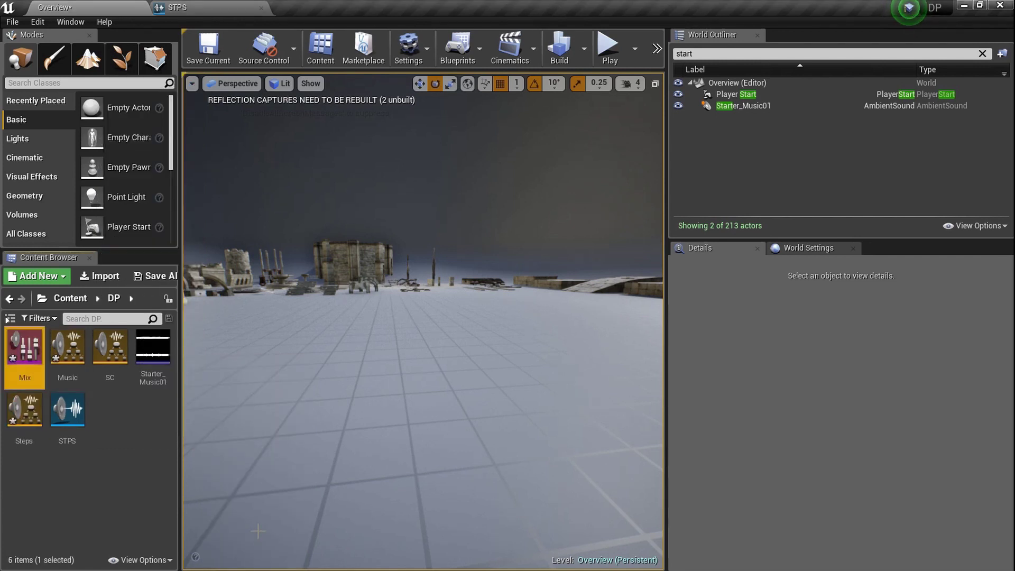
- Open the Mix asset, add one Sound Class Effects element and expand its members
double_click(13, 377)
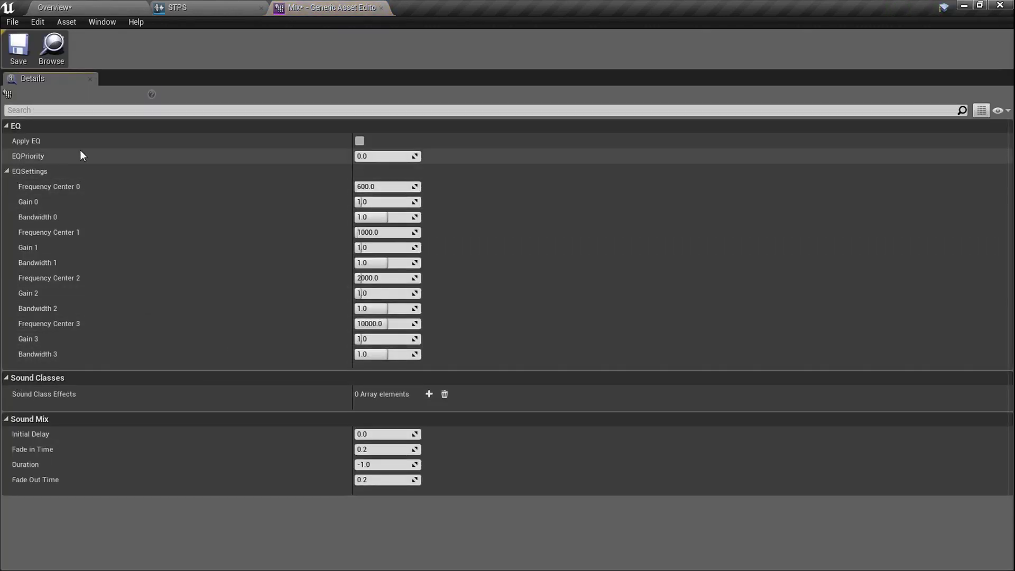
left_click(10, 171)
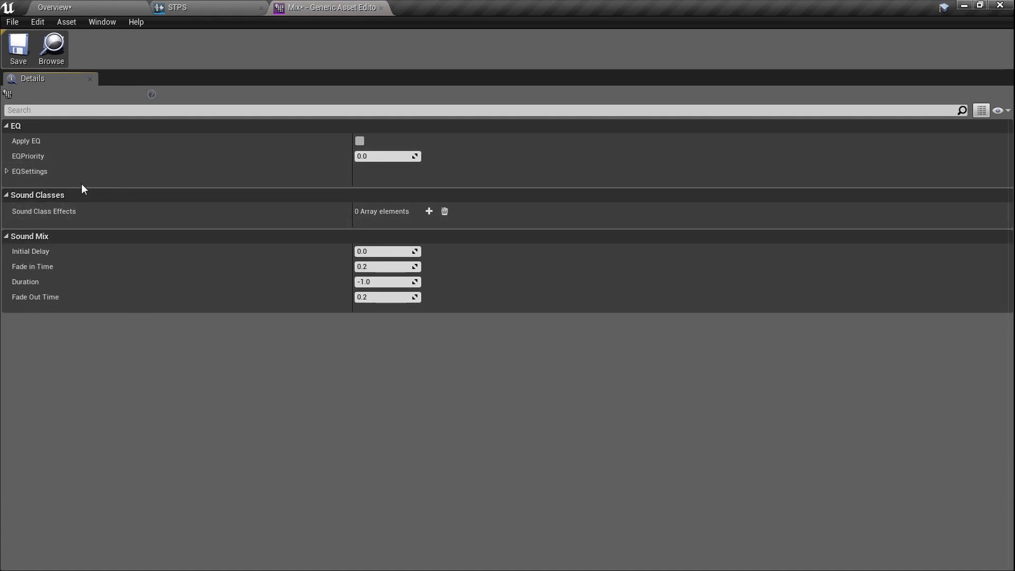
left_click(7, 172)
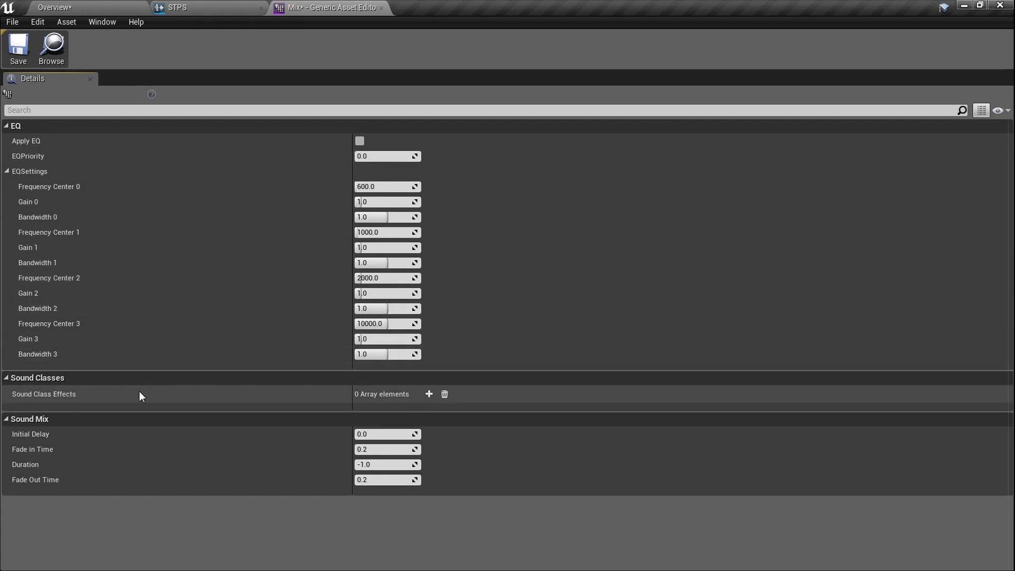
left_click(429, 394)
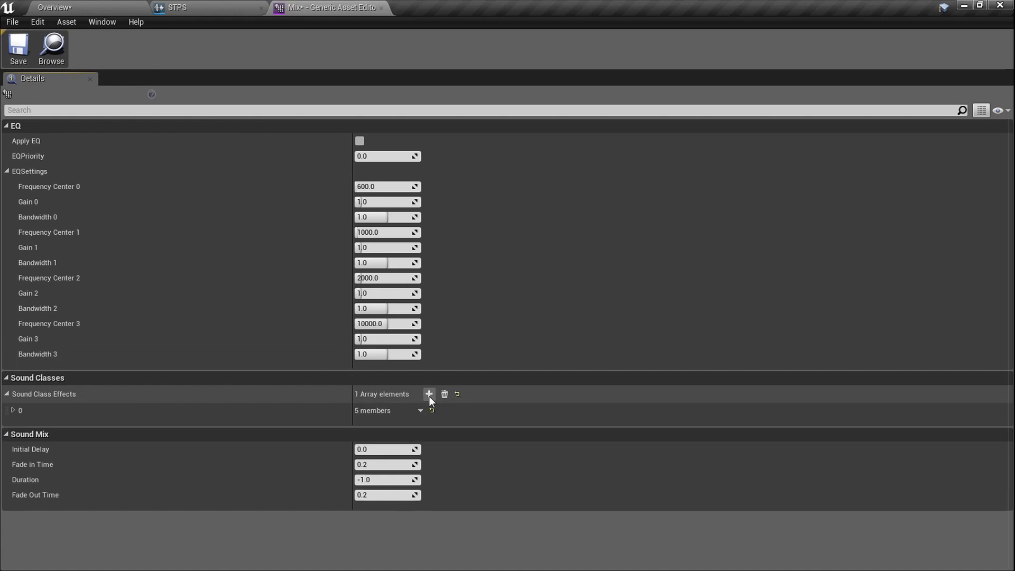
left_click(12, 411)
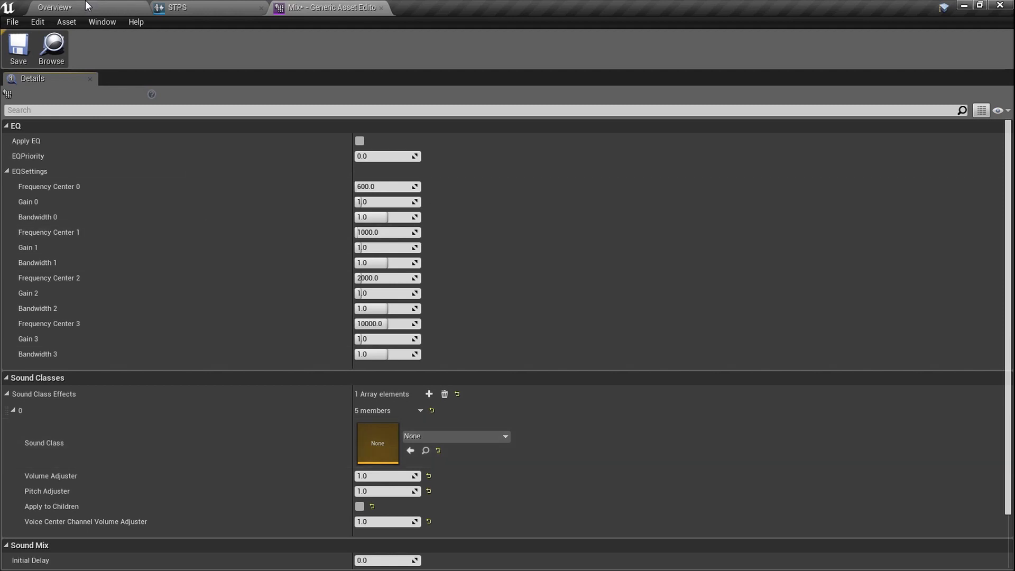
- Assign the Music sound class to the first Sound Class Effects element of Mix
left_click(85, 6)
left_click(68, 376)
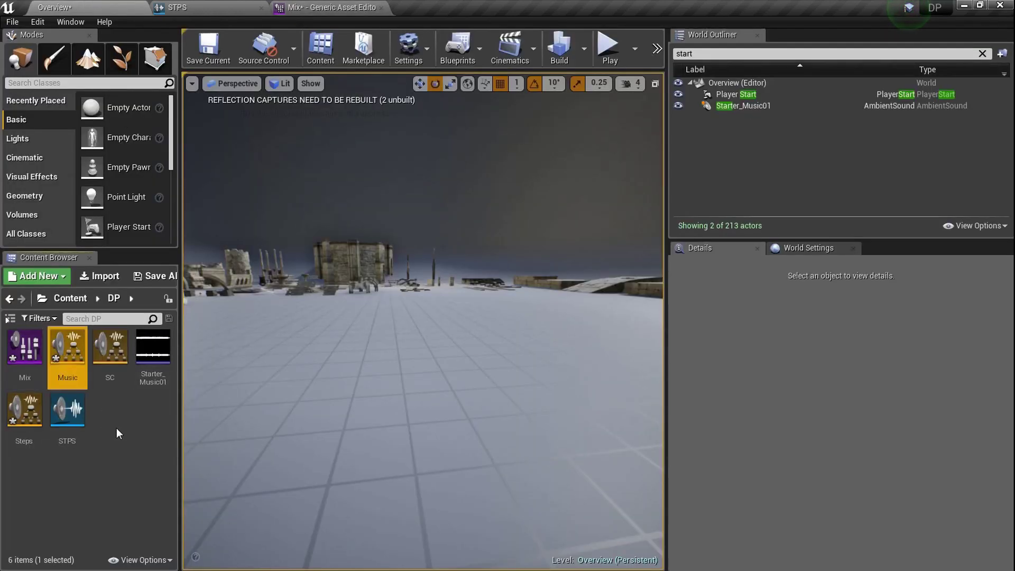
left_click(331, 8)
left_click(411, 450)
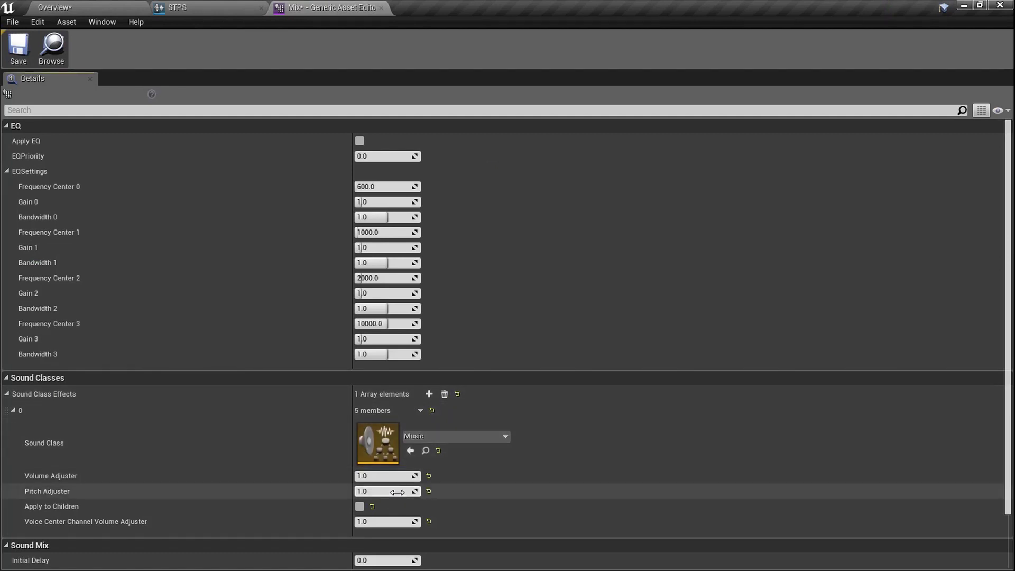
- Set the Volume Adjuster of the Music effect to 0.25 and save Mix
left_click(397, 475)
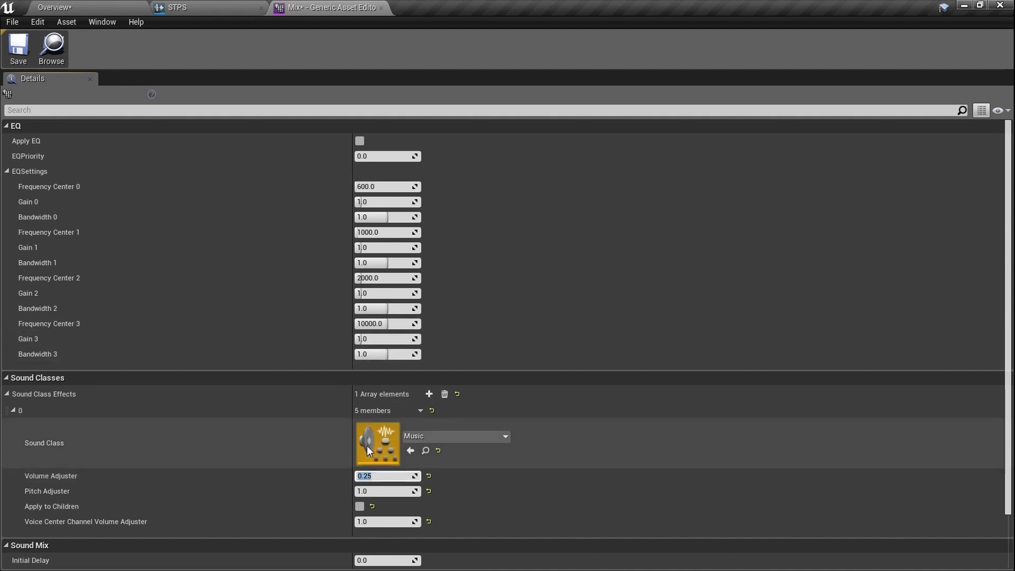
scroll(367, 446, "down", 2)
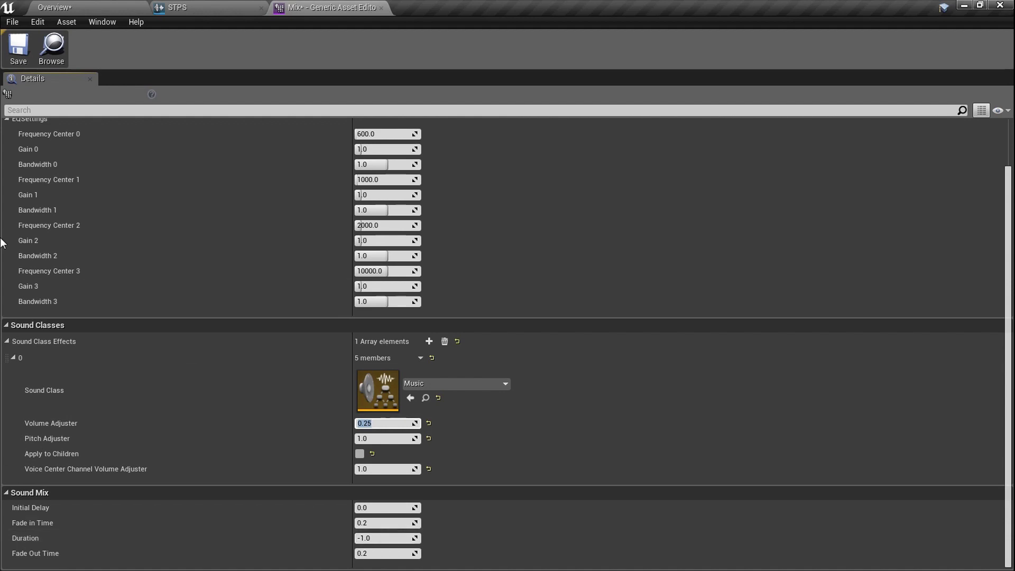
left_click(18, 48)
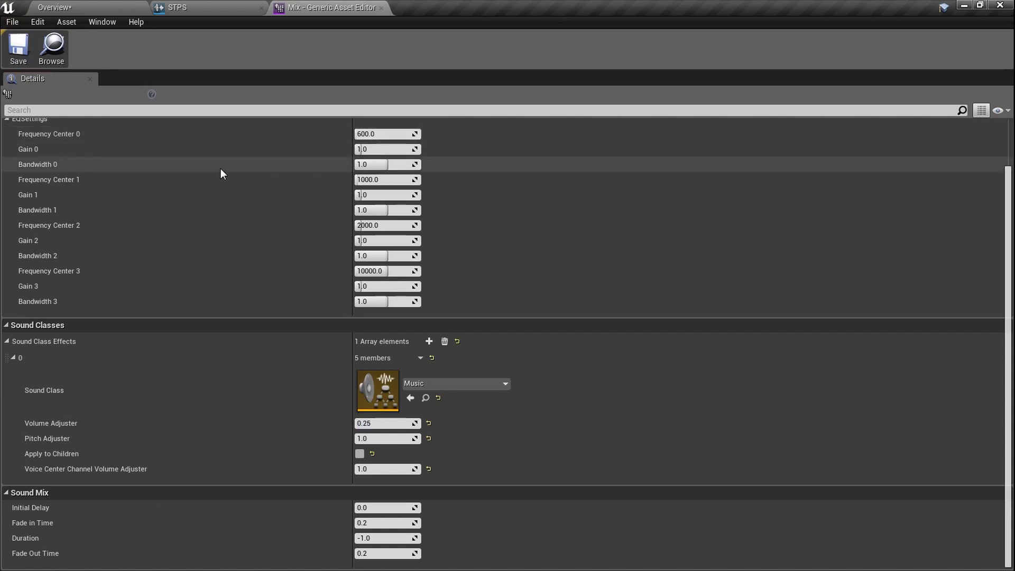
- Close the STPS sound cue editor and return to the Overview level
left_click(227, 1)
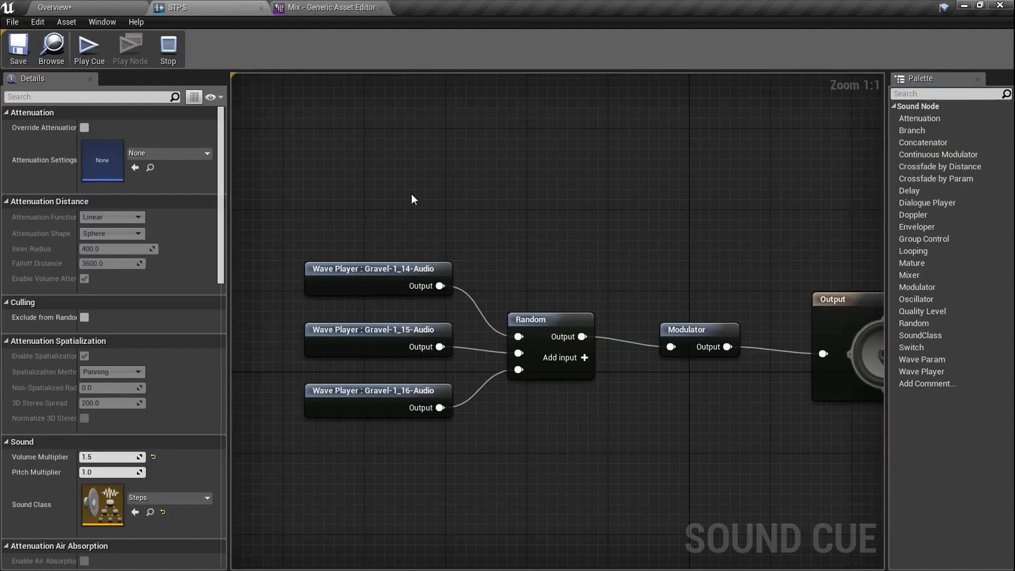
left_click(262, 8)
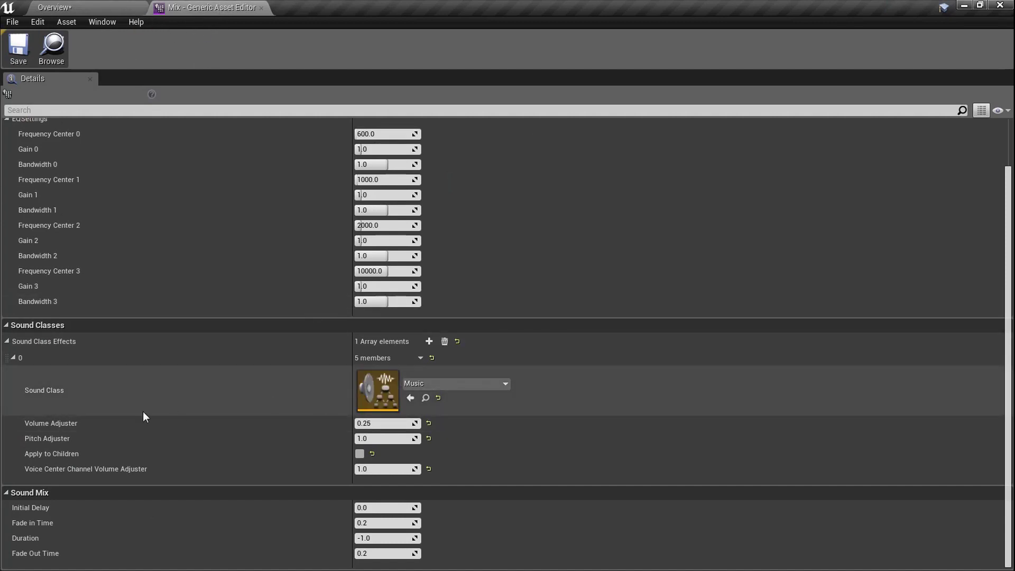
left_click(95, 8)
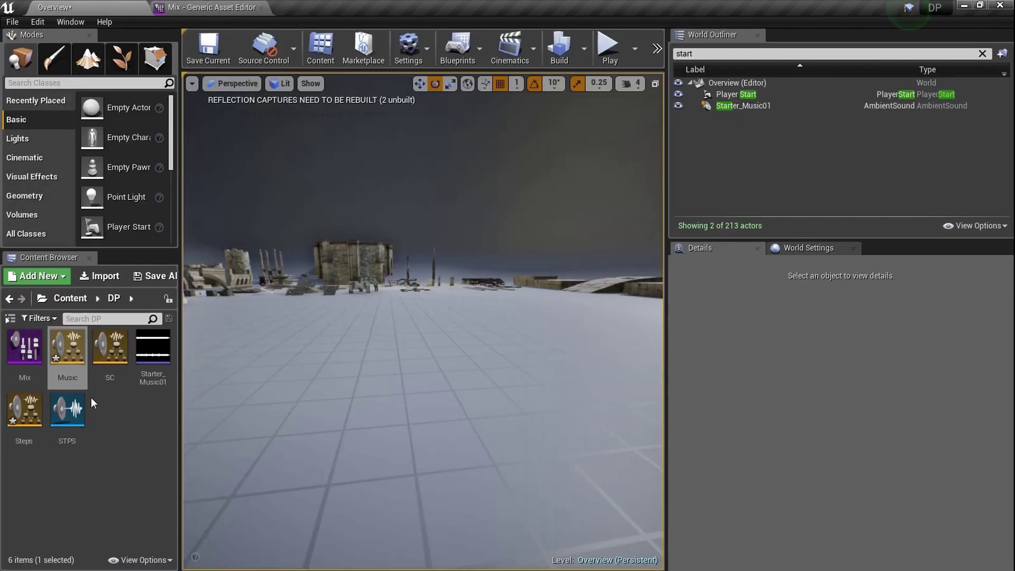
- Open the SC sound class and examine how its Steps and Music child nodes are connected
double_click(116, 369)
right_click_drag(481, 287, 545, 338)
scroll(544, 338, "down", 3)
left_click_drag(551, 256, 687, 398)
right_click_drag(688, 399, 578, 395)
scroll(578, 396, "up", 6)
left_click_drag(663, 405, 407, 157)
left_click(395, 152)
right_click_drag(395, 153, 402, 199)
left_click_drag(403, 189, 645, 427)
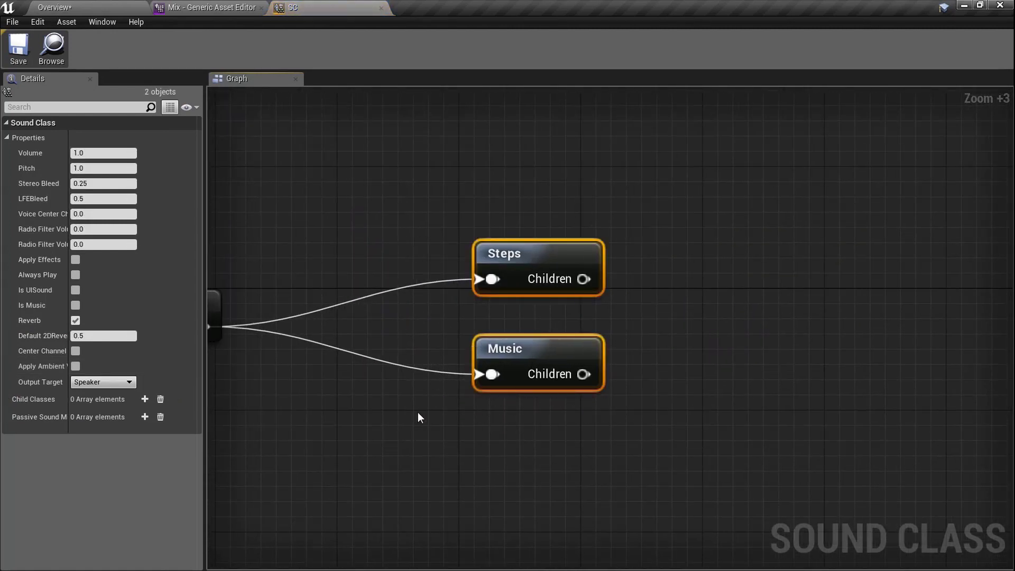
right_click_drag(418, 411, 557, 418)
left_click(670, 299)
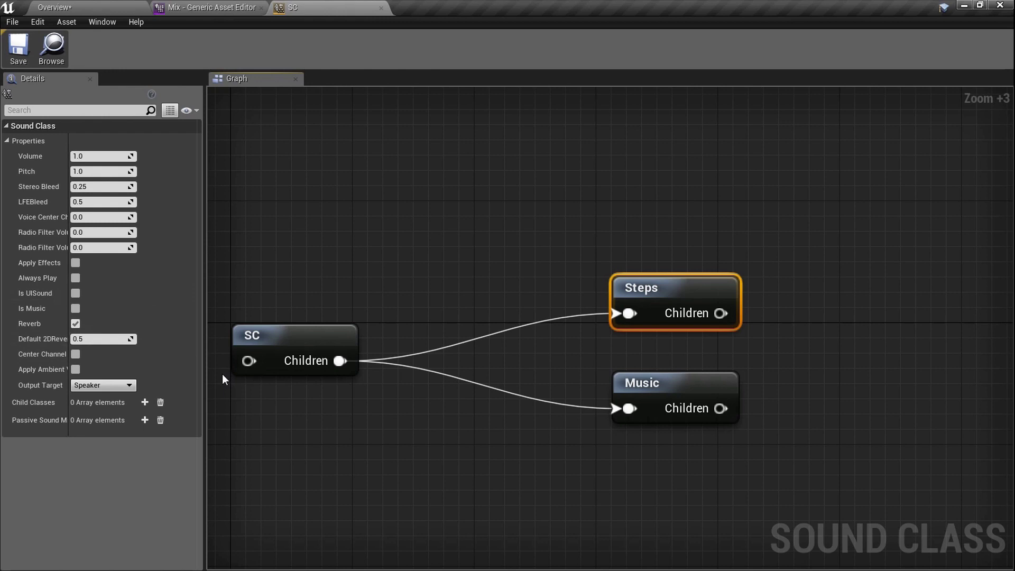
left_click(686, 390)
left_click(434, 403)
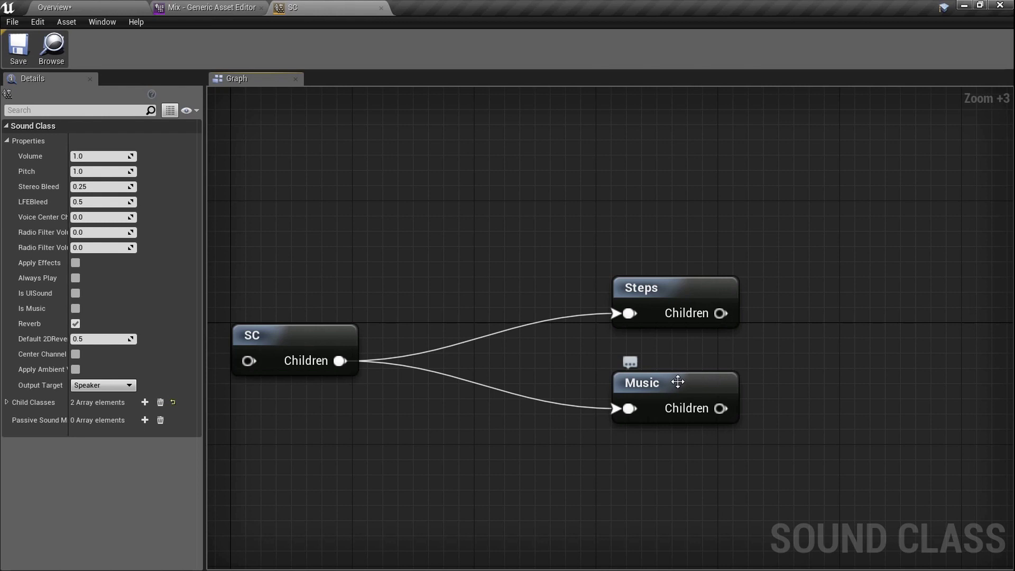
- Add one Passive Sound Mix Modifiers element to the Steps sound class and expand its members
left_click(681, 291)
mouse_move(69, 409)
left_mouse_down()
mouse_move(118, 409)
mouse_move(62, 409)
left_mouse_up()
left_click(139, 420)
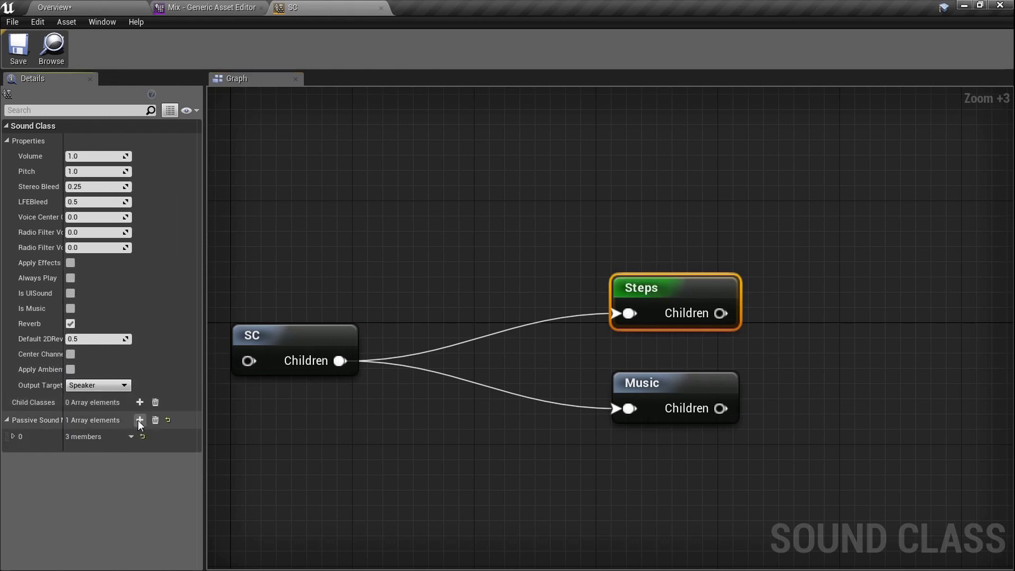
left_click(13, 437)
- Assign the Mix asset as the Sound Mix of the Steps class's passive modifier
left_click(95, 7)
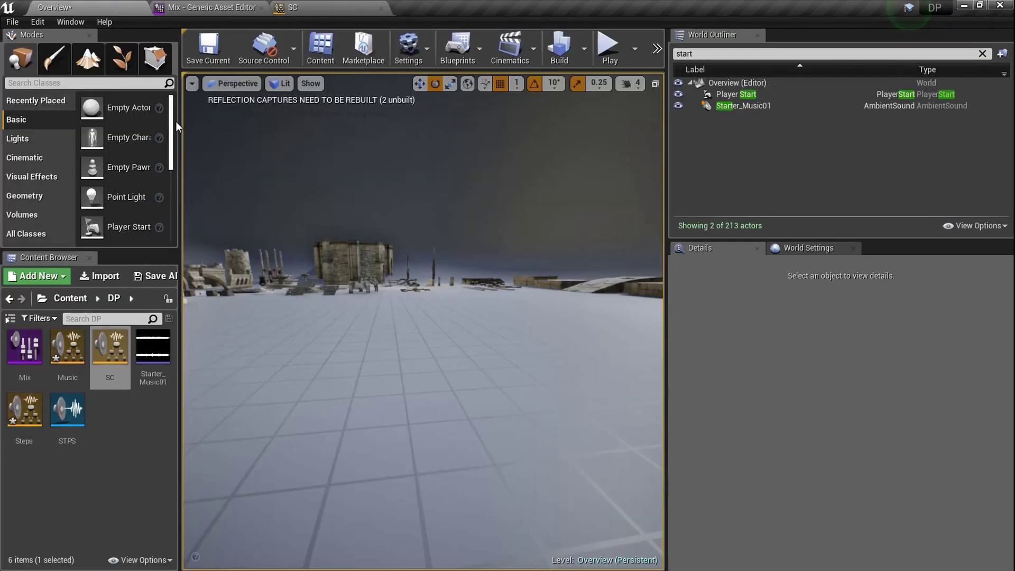
left_click(29, 365)
left_click(297, 8)
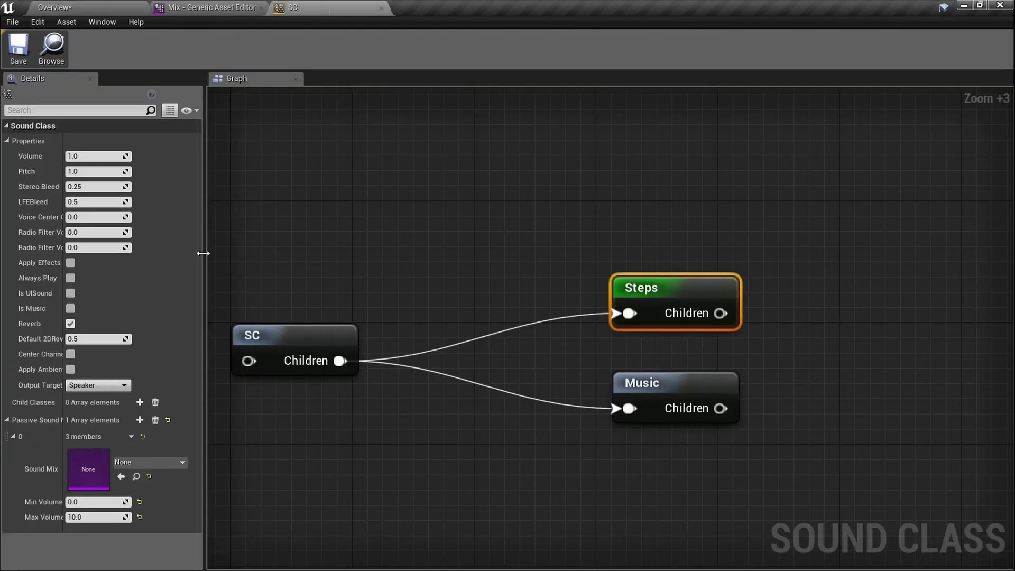
left_click(120, 480)
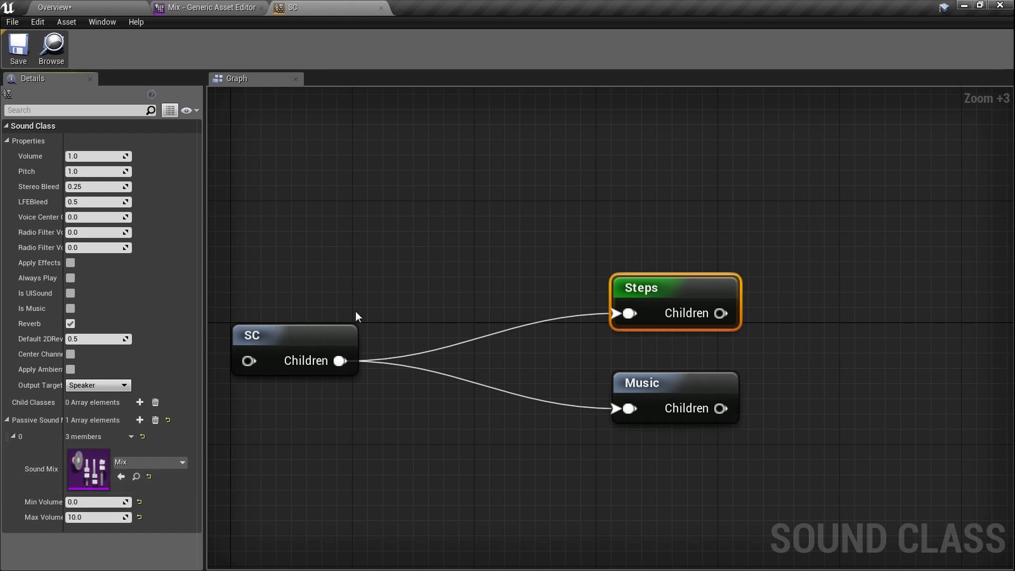
- Play the Overview level full screen, running and stopping the character to hear how footsteps affect the music volume
left_click(230, 7)
left_click(344, 7)
left_click(91, 7)
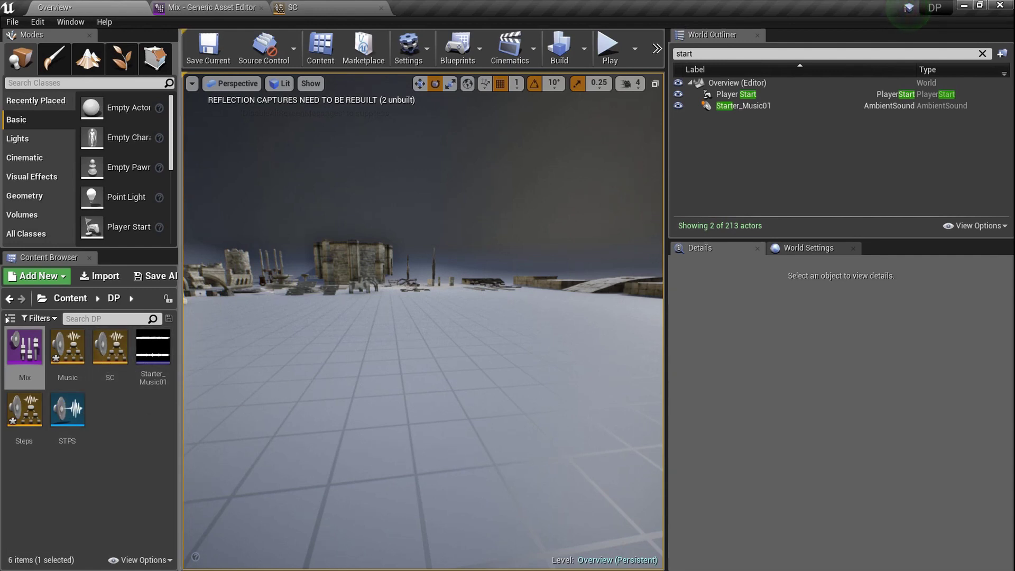
key("F11")
key("alt+p")
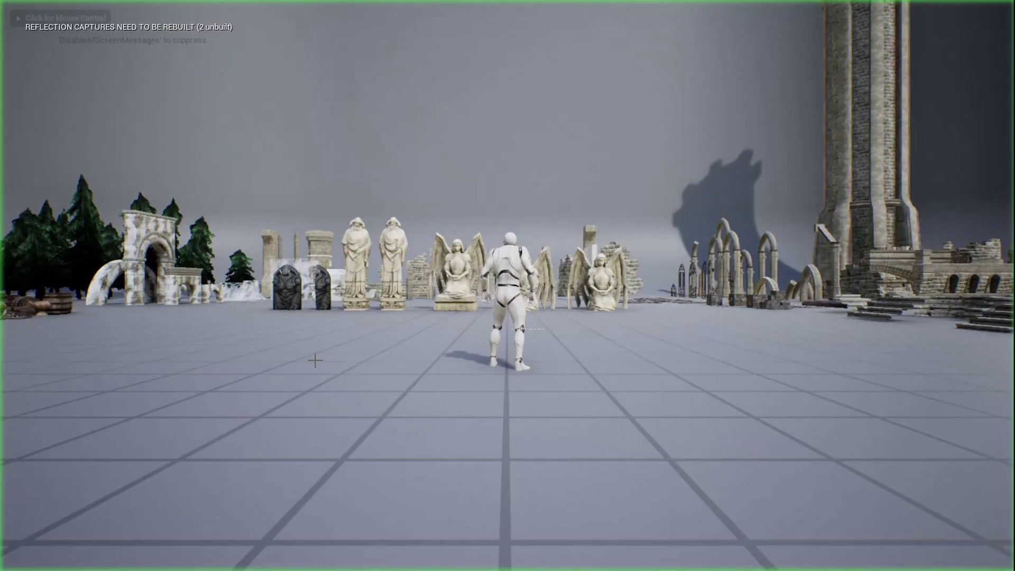
left_click(315, 361)
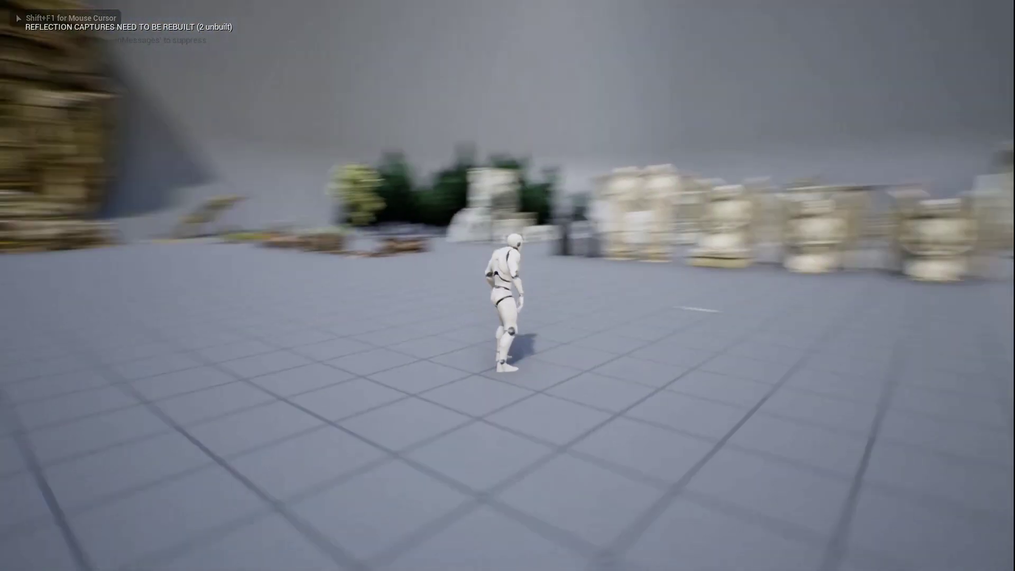
key("w")
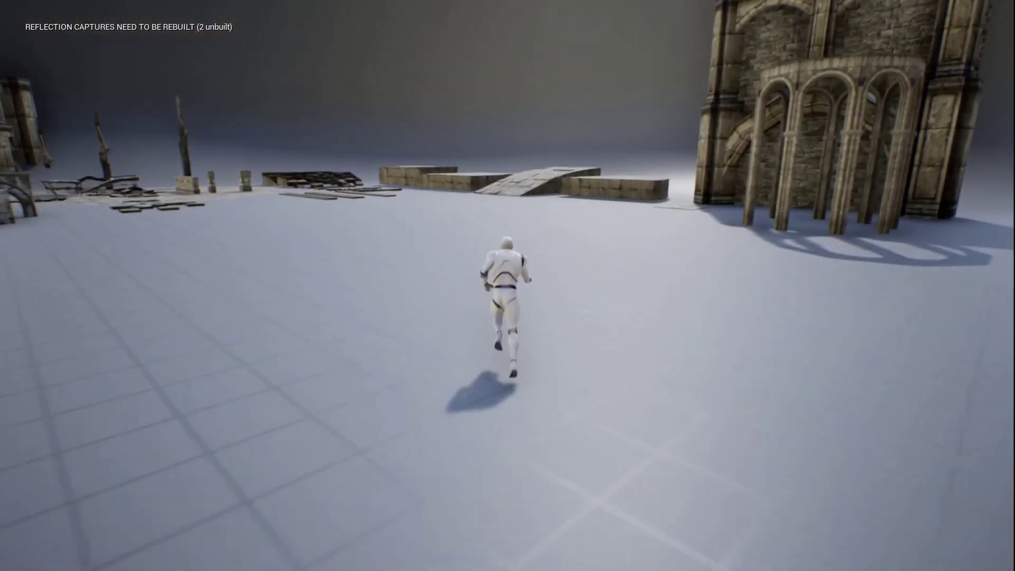
key("a")
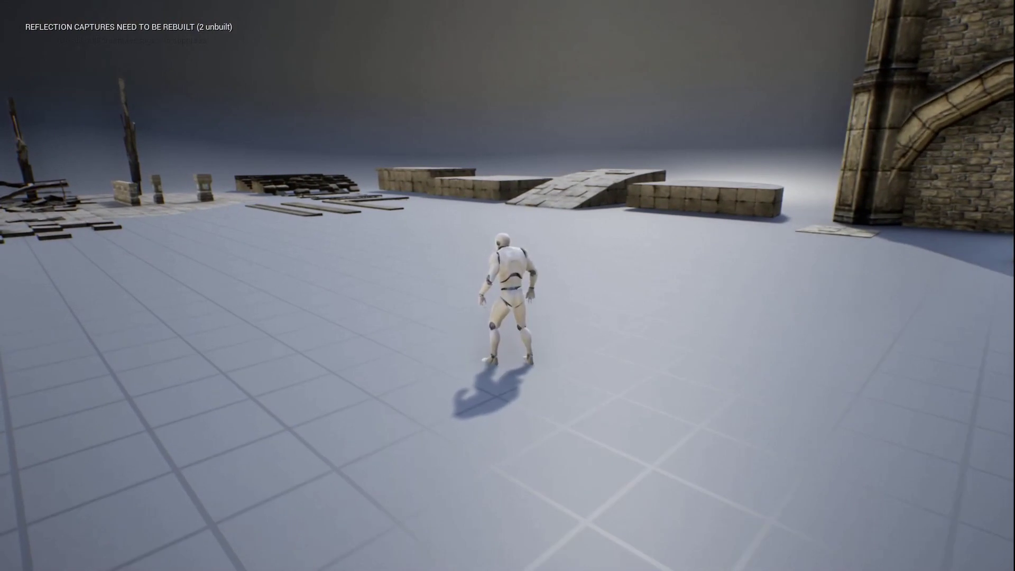
key("w")
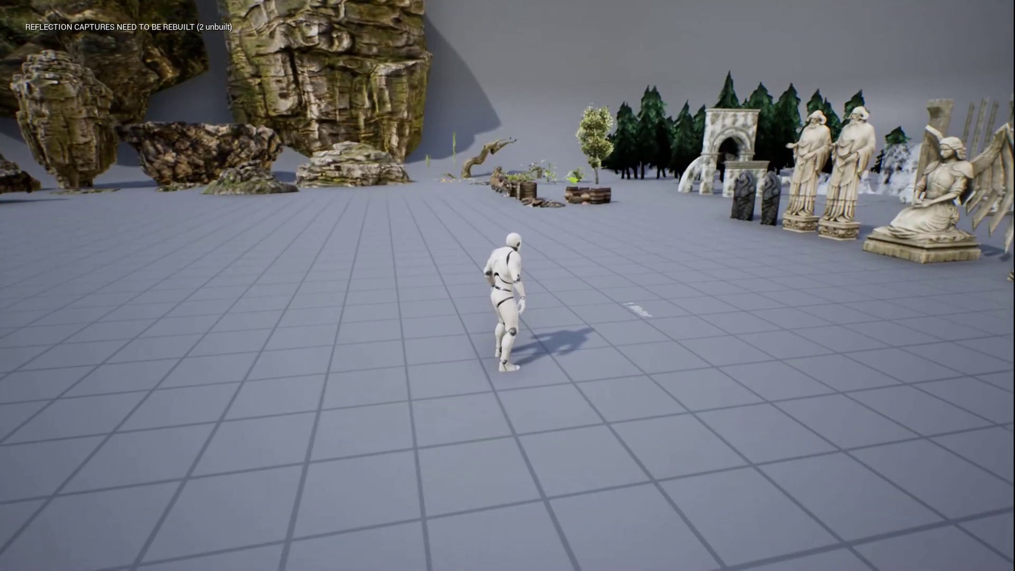
key("w")
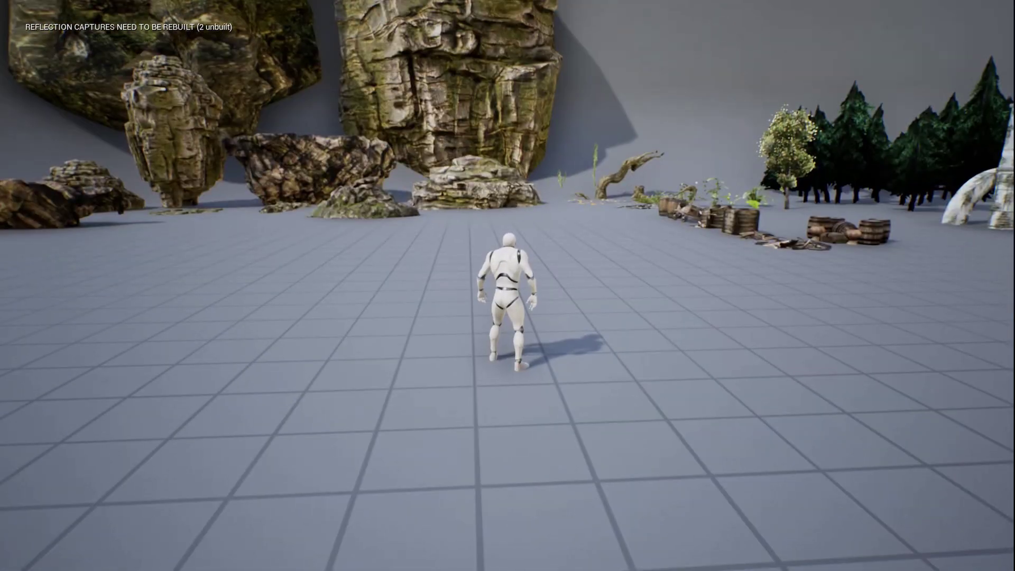
key("Escape")
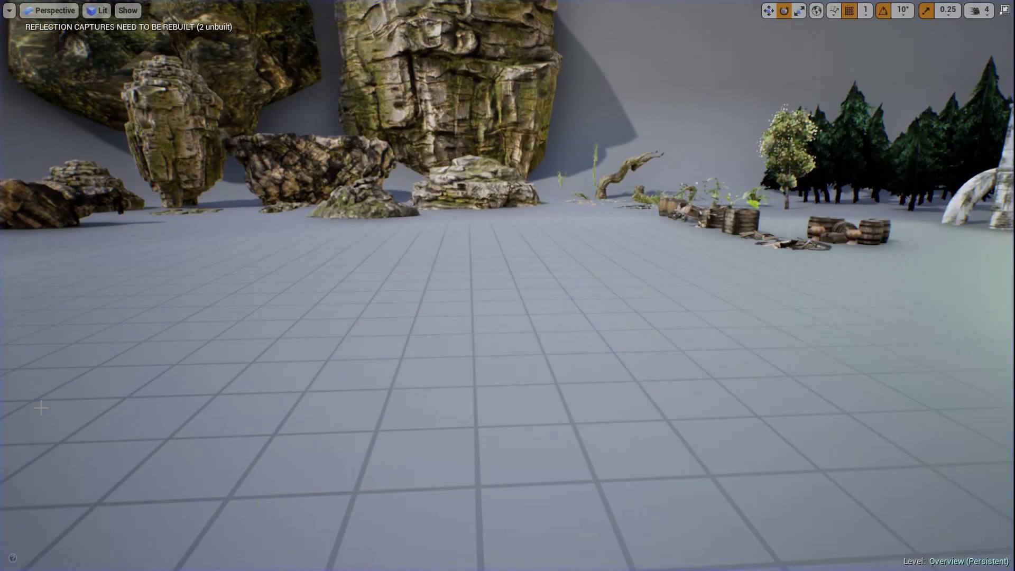
key("F11")
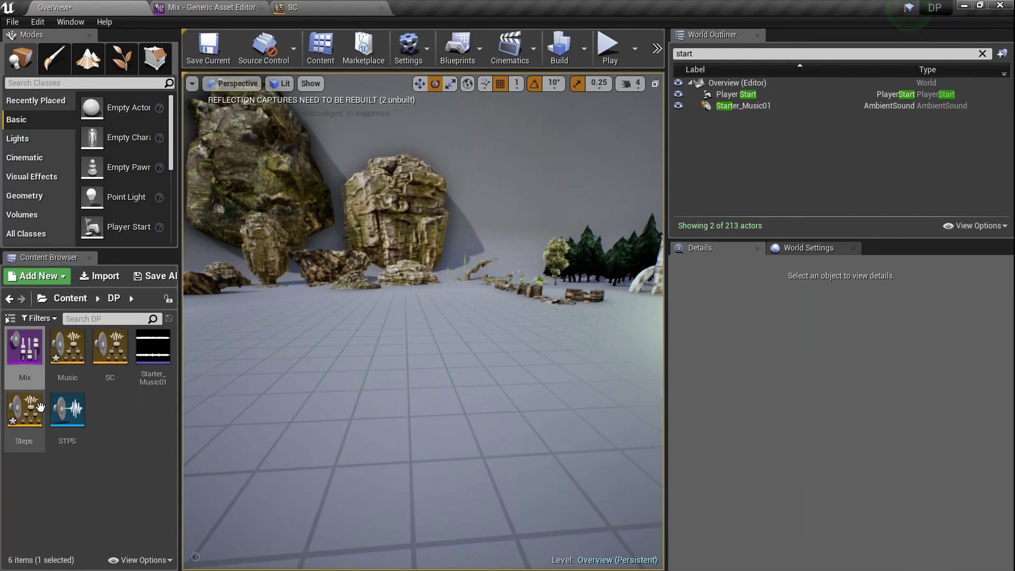
- Run a second full-screen play test of the level, listening to the music while the character runs and stands still
key("F11")
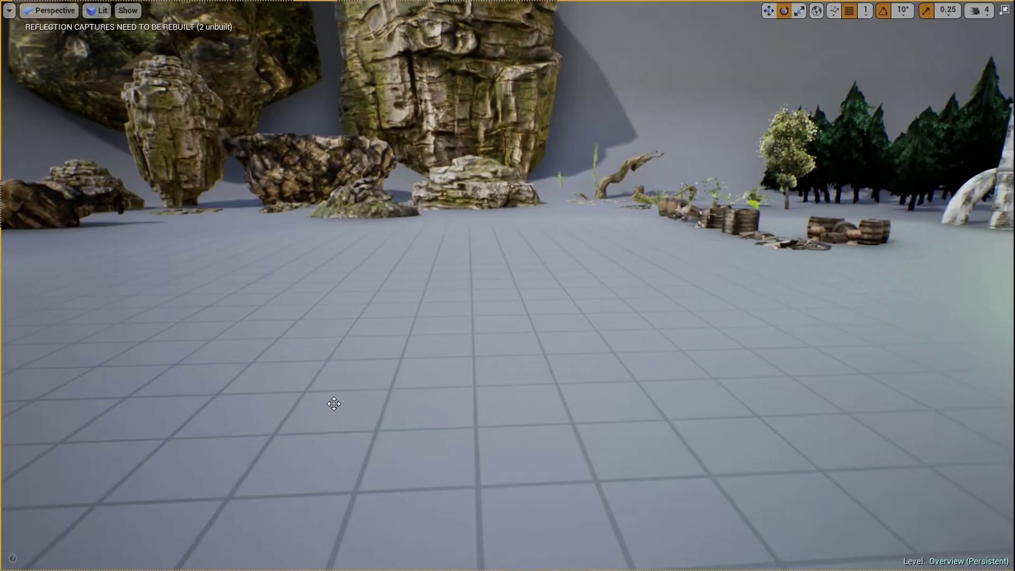
key("alt+p")
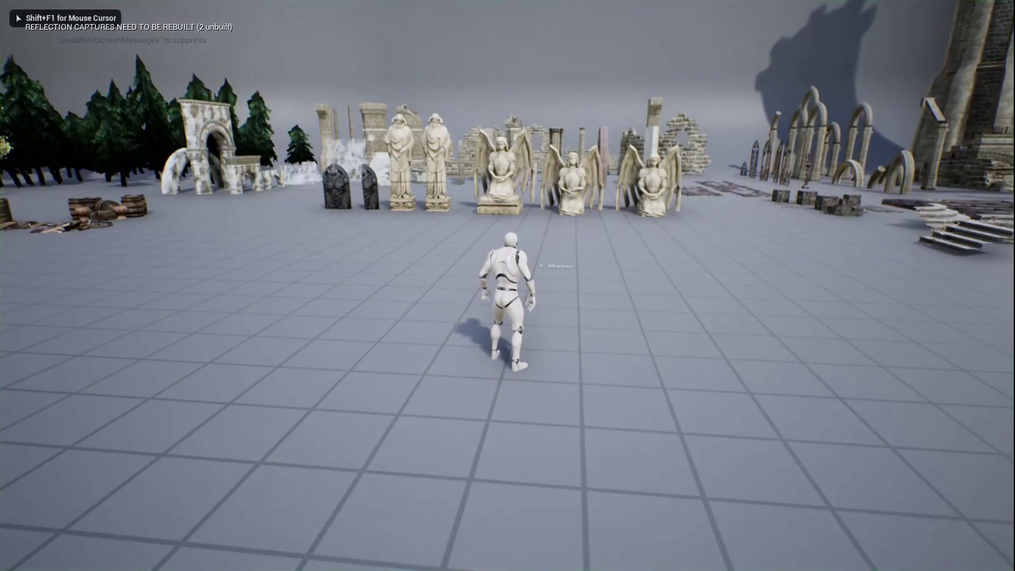
key("w")
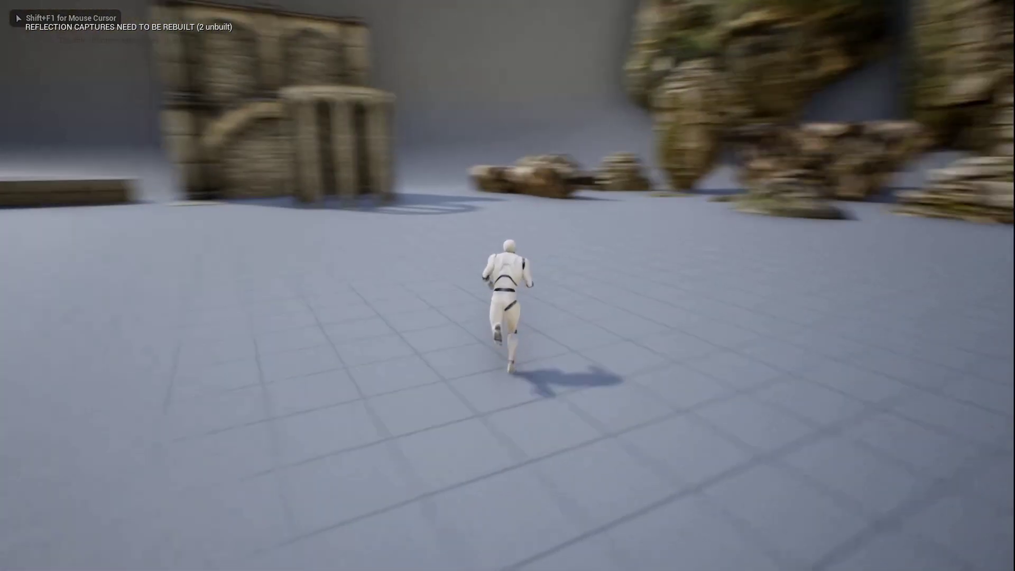
key("w")
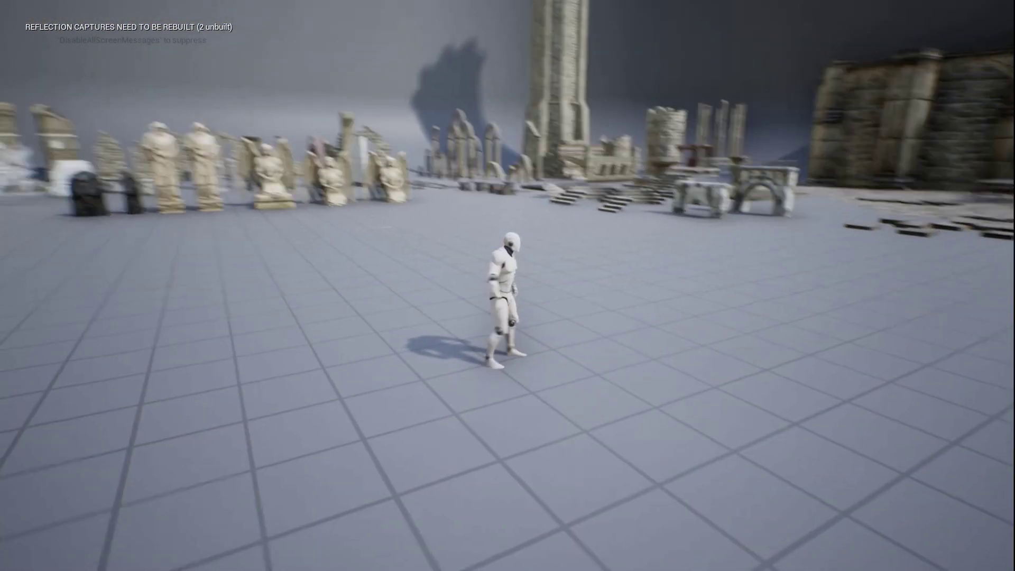
key("w")
key("Escape")
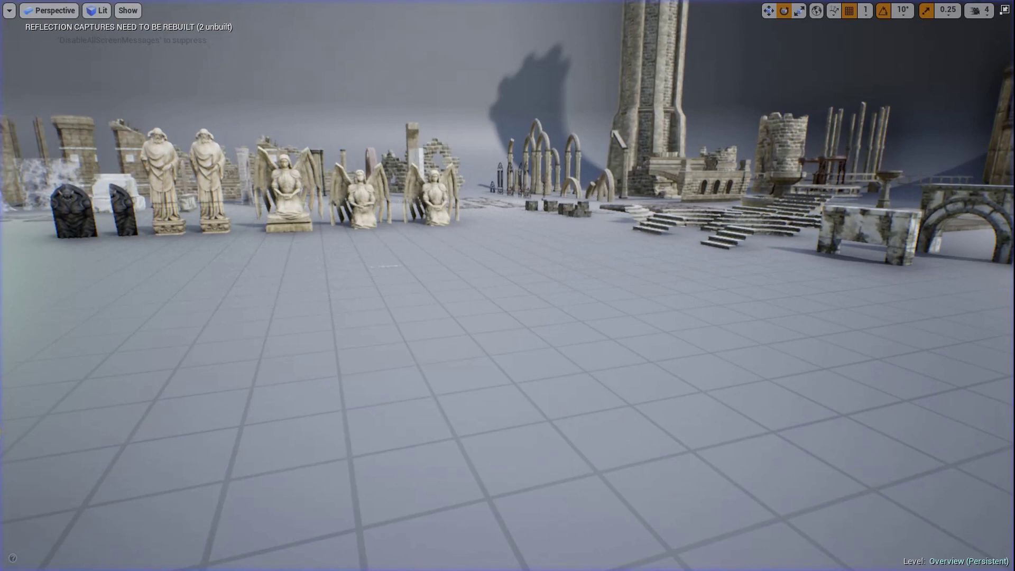
key("F11")
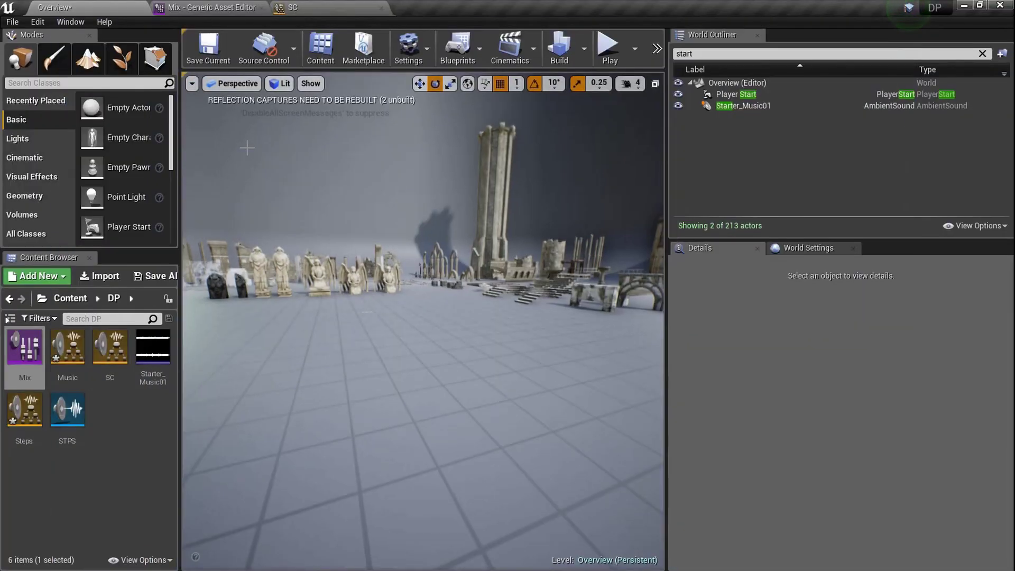
- Check the Mix asset's sound class effect settings and the sound class assigned to the Starter_Music01 wave
double_click(27, 374)
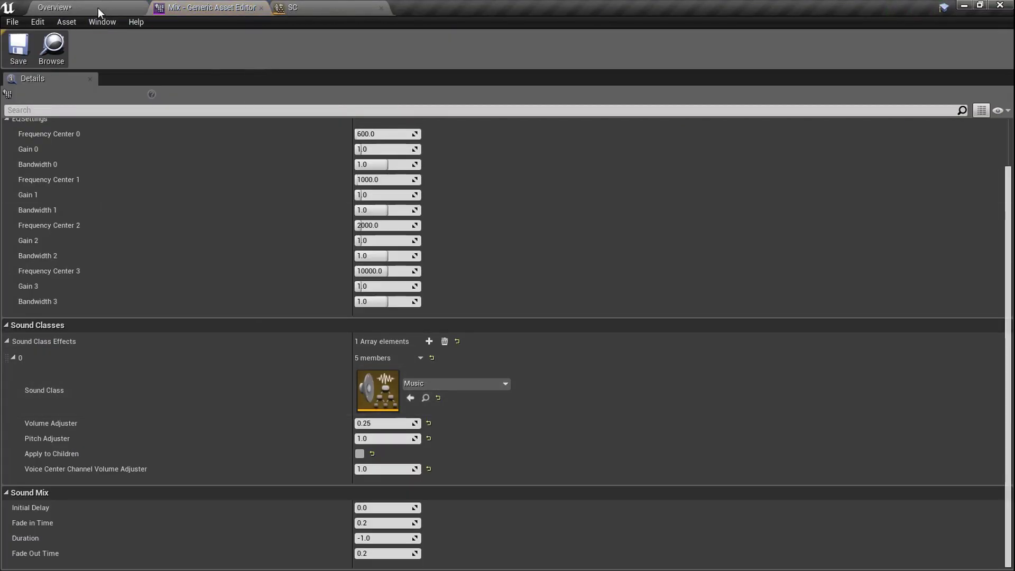
left_click(97, 7)
double_click(149, 376)
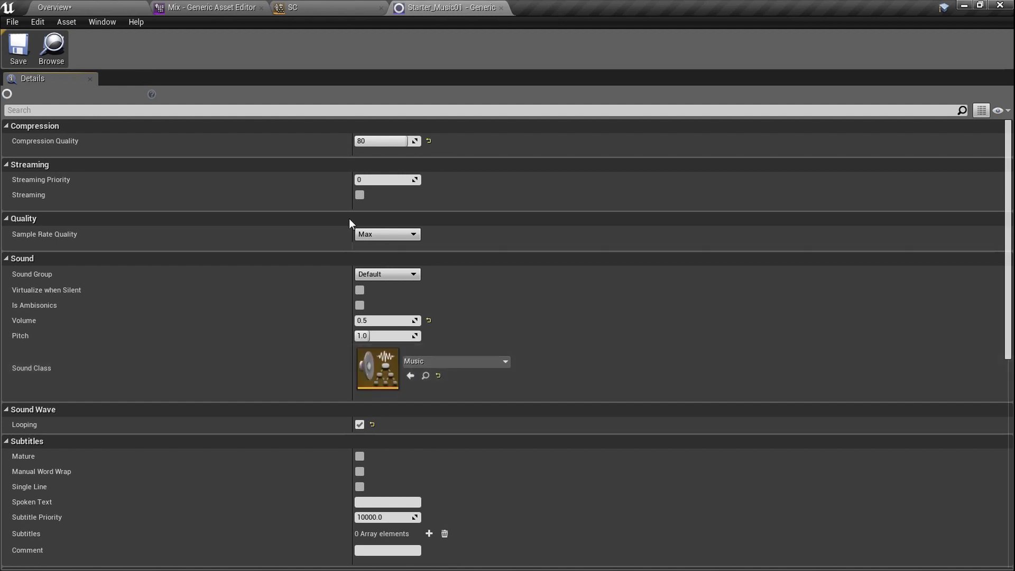
left_click(91, 7)
left_click(499, 7)
left_click(501, 8)
left_click(91, 7)
- Check the sound class assigned to the STPS cue and the passive mix modifier on the SC graph's Steps node
left_click(60, 428)
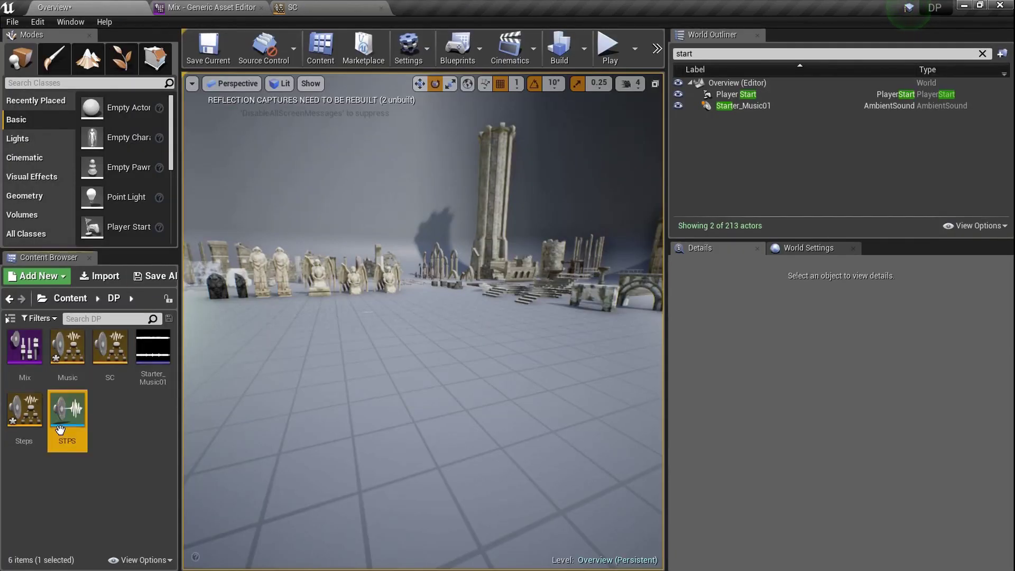
double_click(60, 429)
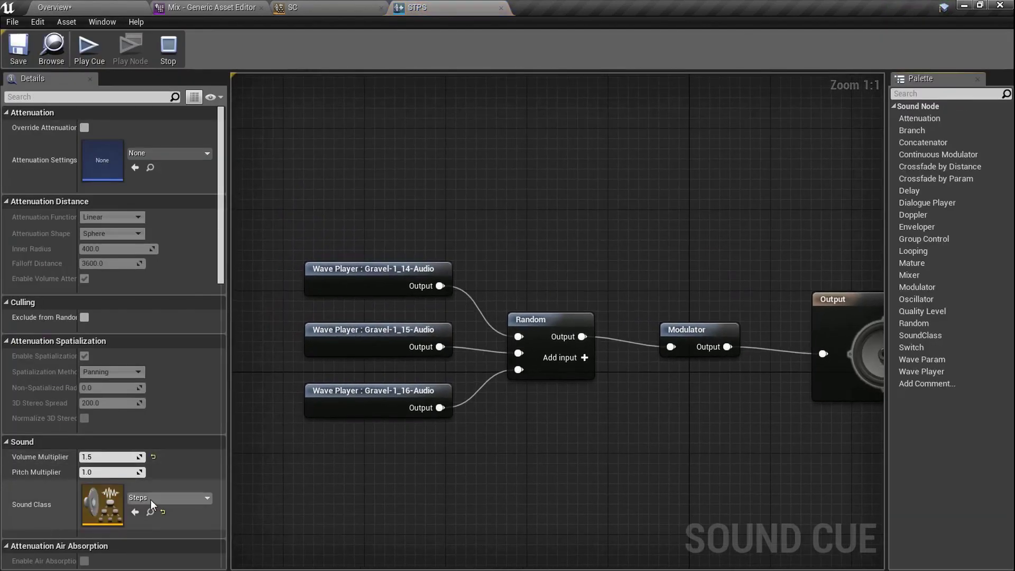
left_click(501, 8)
left_click(100, 2)
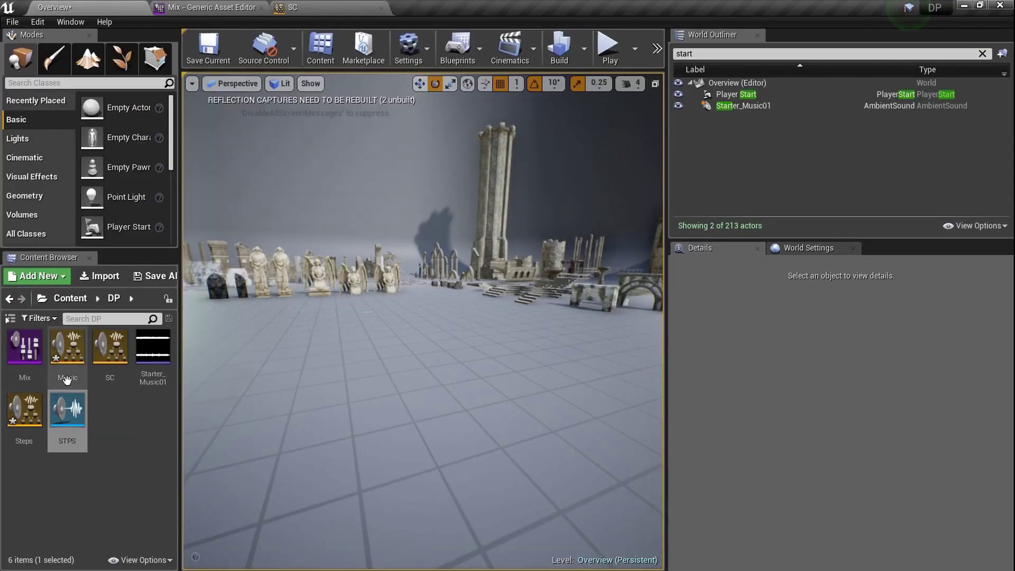
double_click(110, 348)
scroll(430, 272, "down", 3)
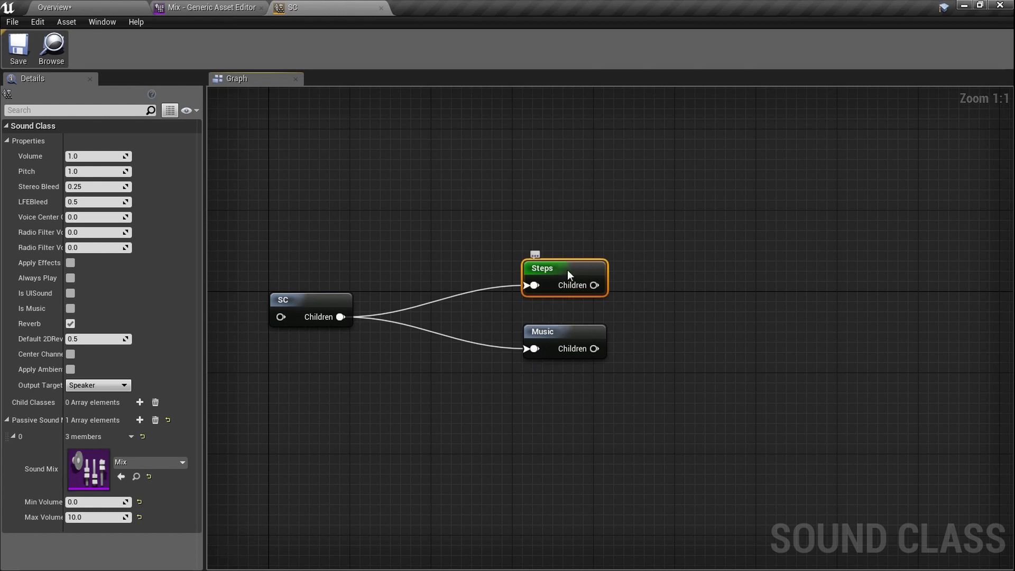
- Set the Mix asset's Duration to 2.0, save it, and return to the Overview level
left_click(209, 6)
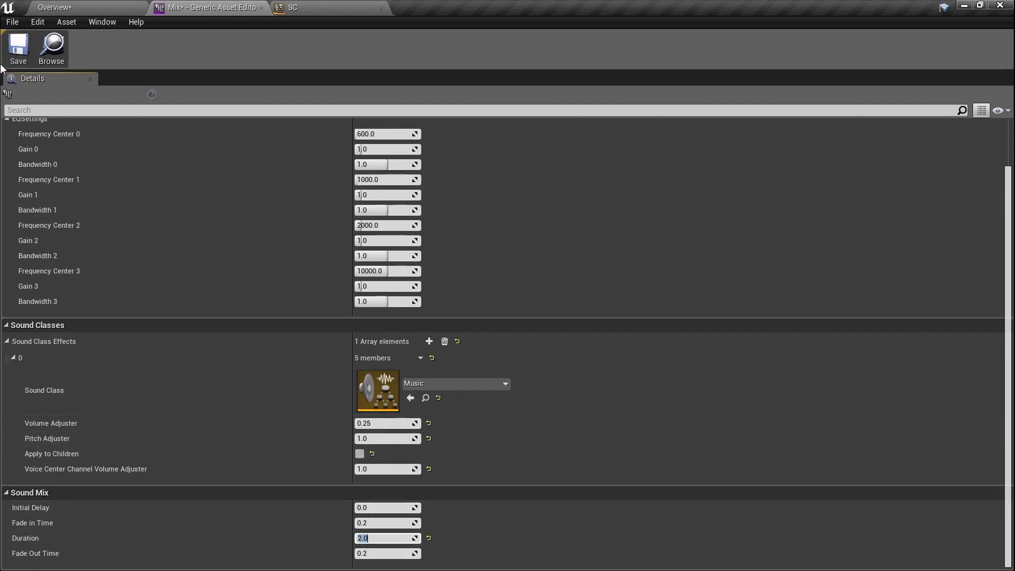
type("3")
key("Return")
left_click(96, 2)
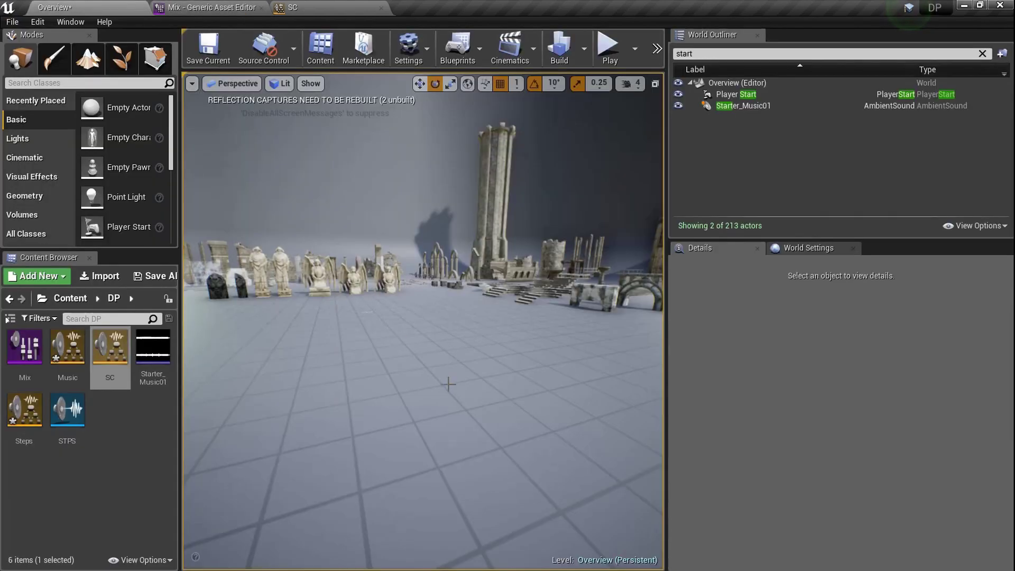
- Play the level full screen and run the character to hear the effect of the mix's new Duration on the music
key("F11")
key("alt+p")
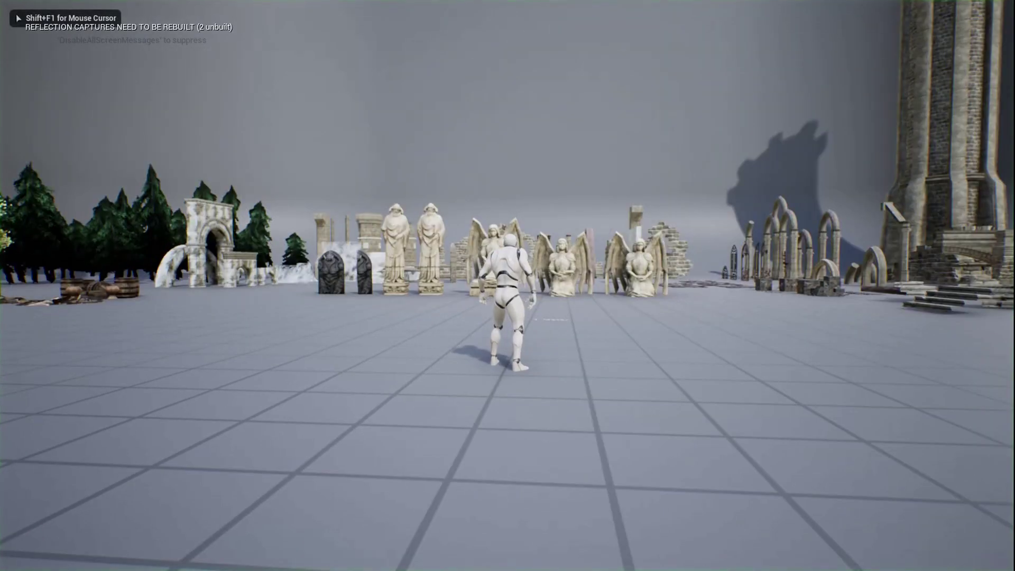
key("w")
key("d")
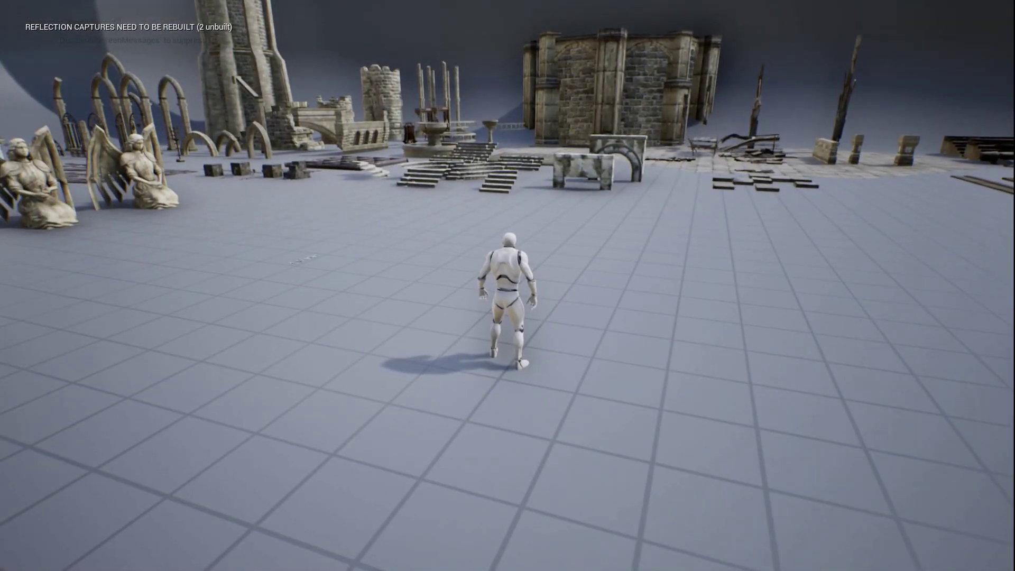
key("w")
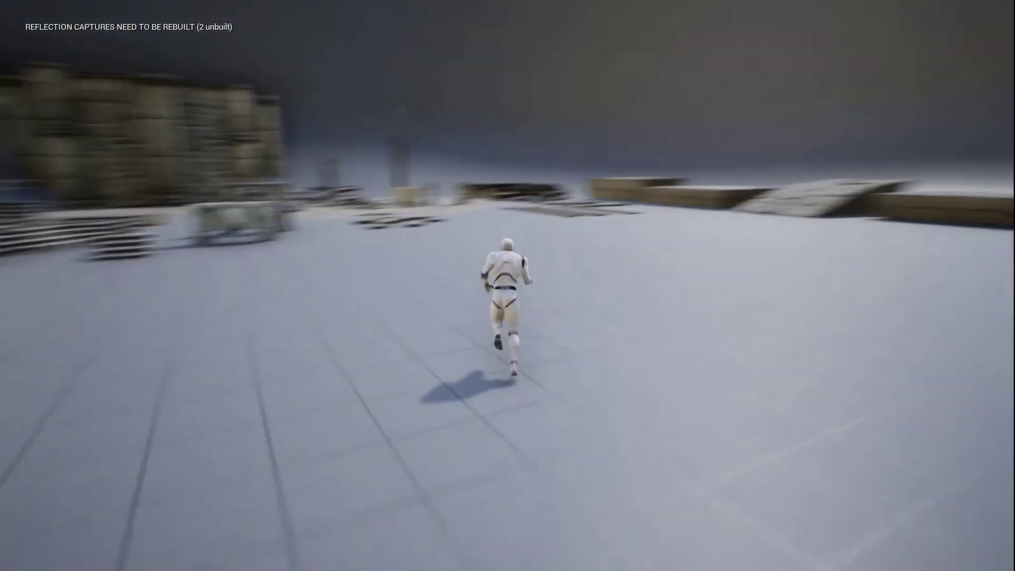
key("Escape")
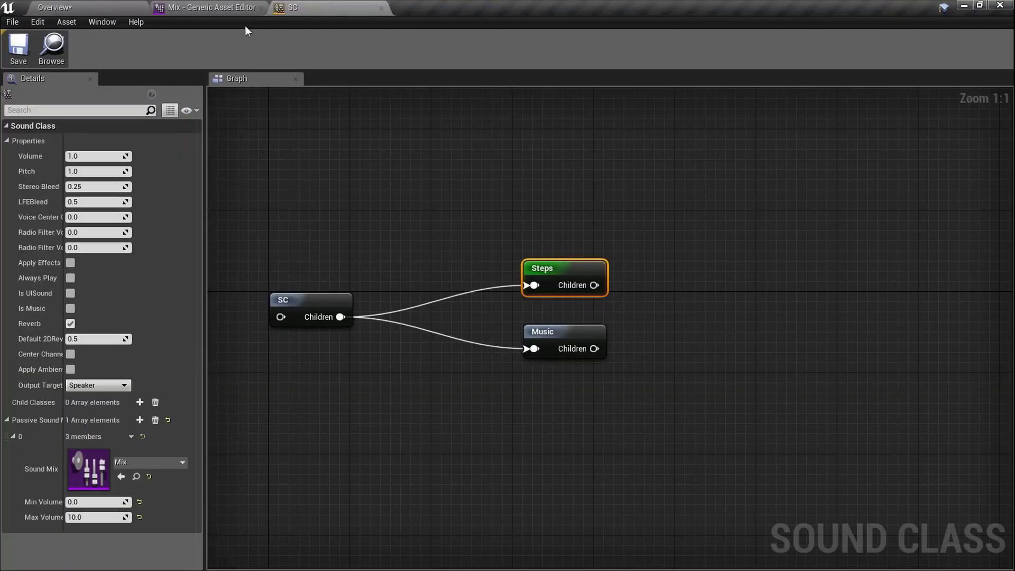
- Set the Mix asset's Duration to 0.0 and Fade in Time to 0.1, and save it
left_click(222, 7)
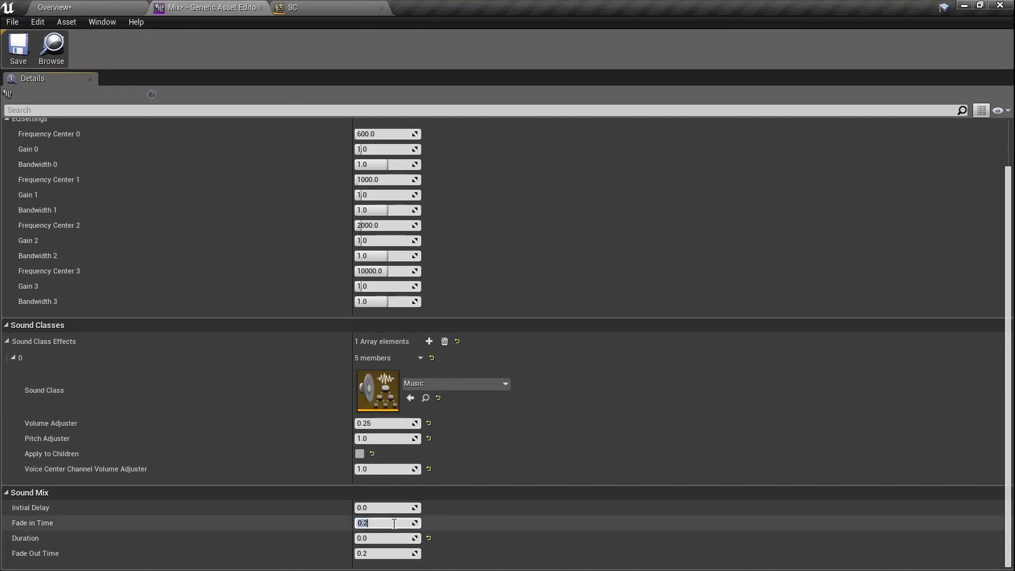
type("0.1")
key("Return")
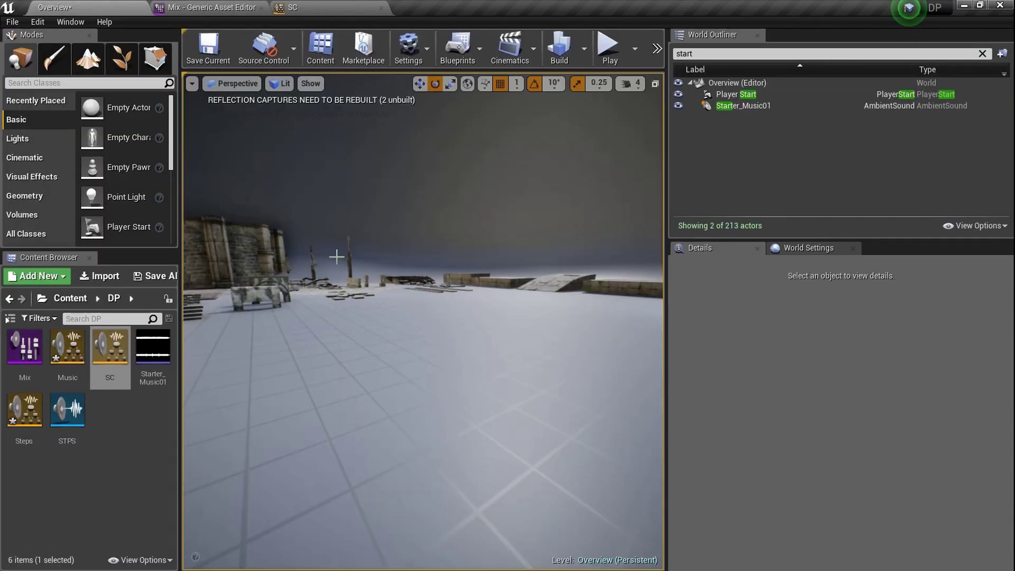
- Play the level full screen and run the character to hear the music ducking with zero Duration and a 0.1 Fade in Time
left_click(396, 326)
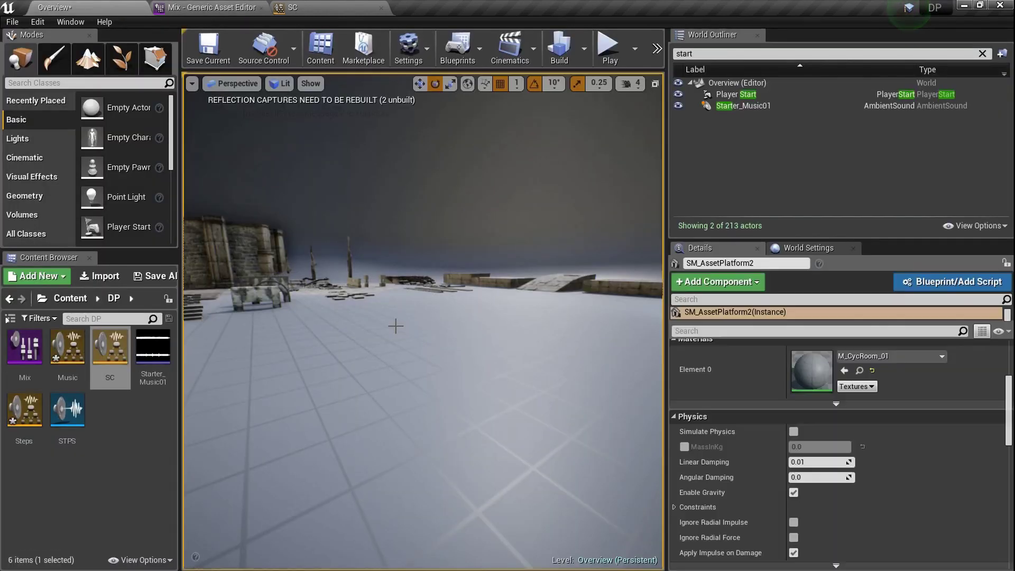
key("F11")
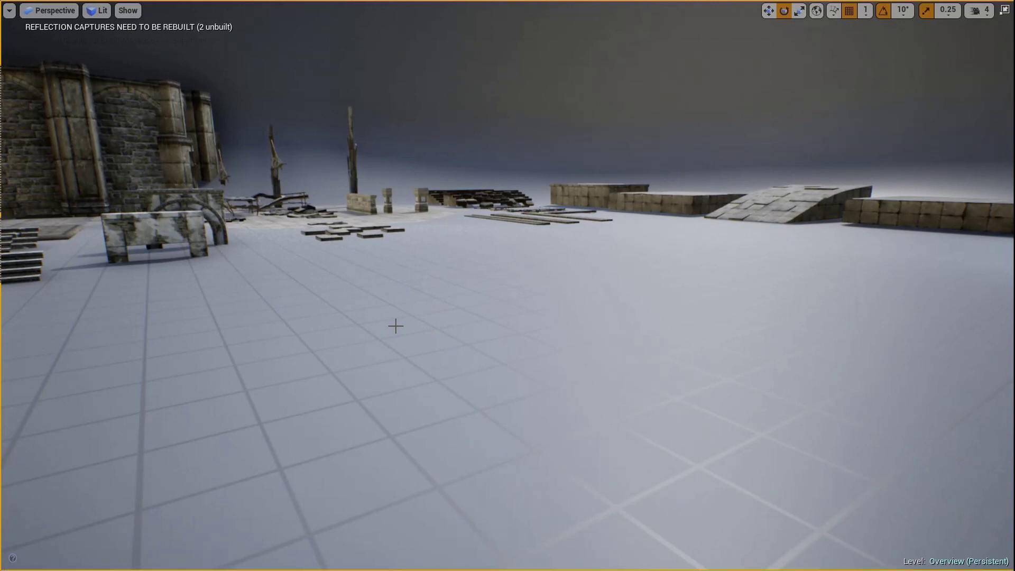
key("alt+p")
left_click(395, 326)
key("w")
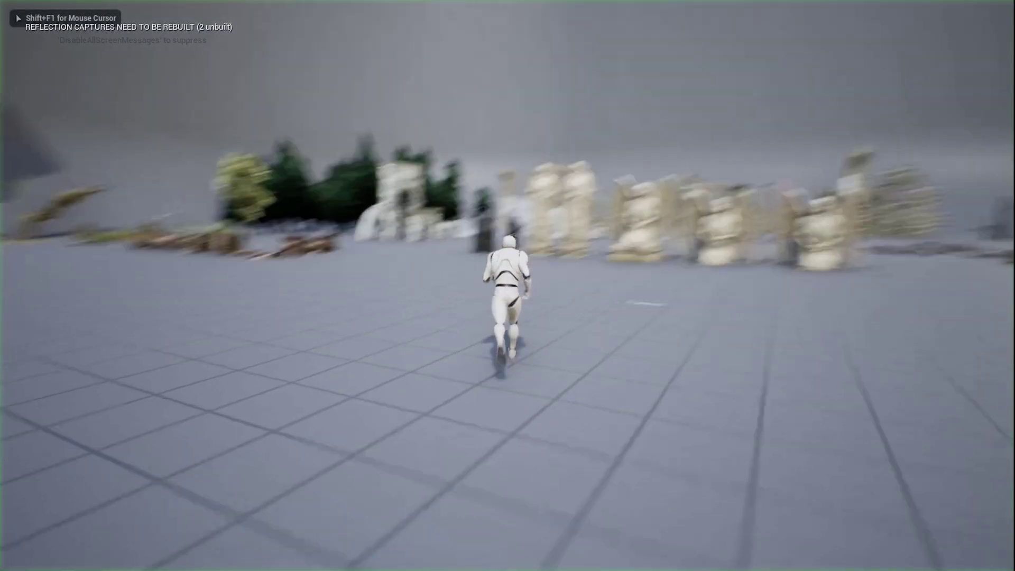
key("w")
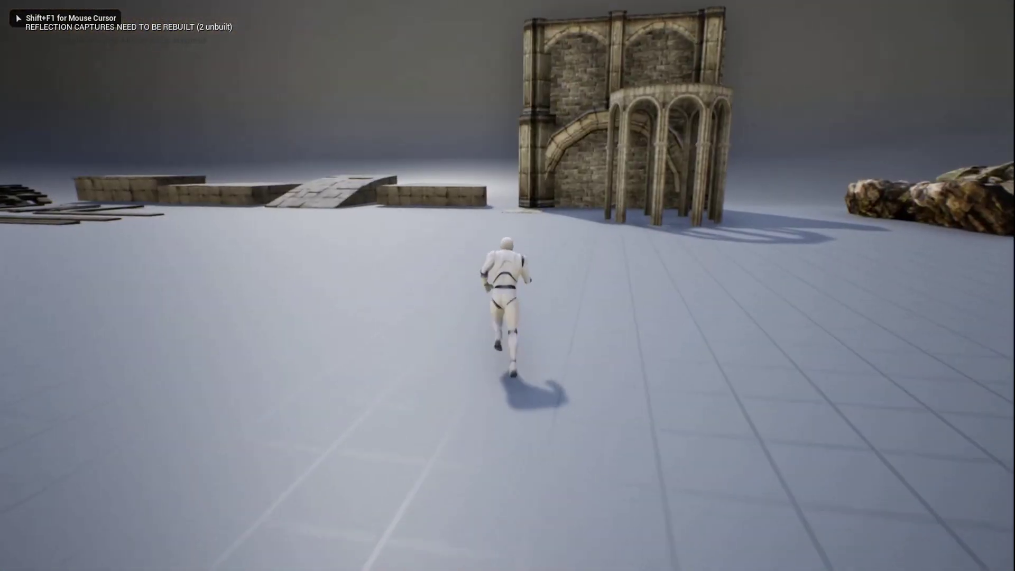
key("w")
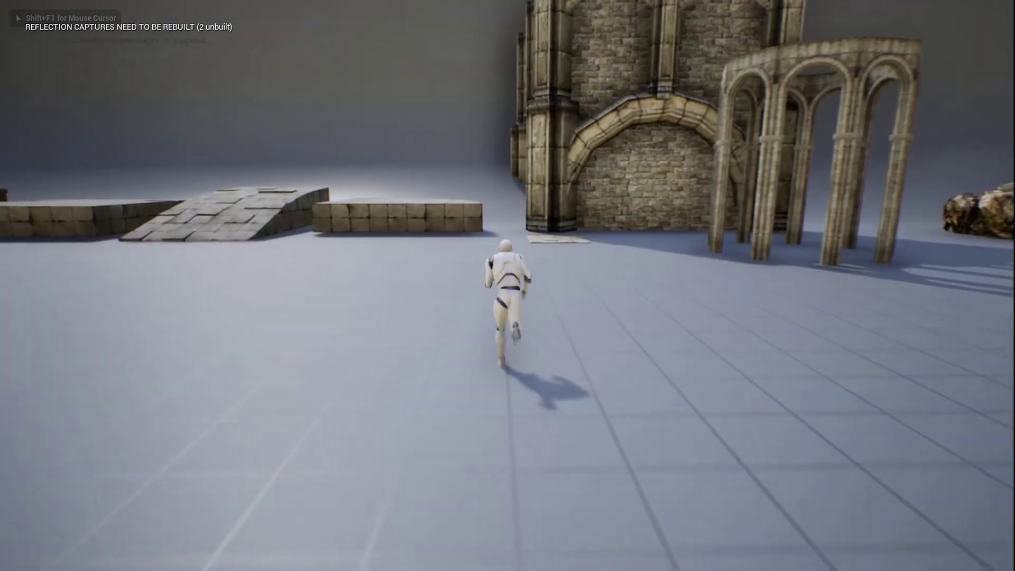
key("w")
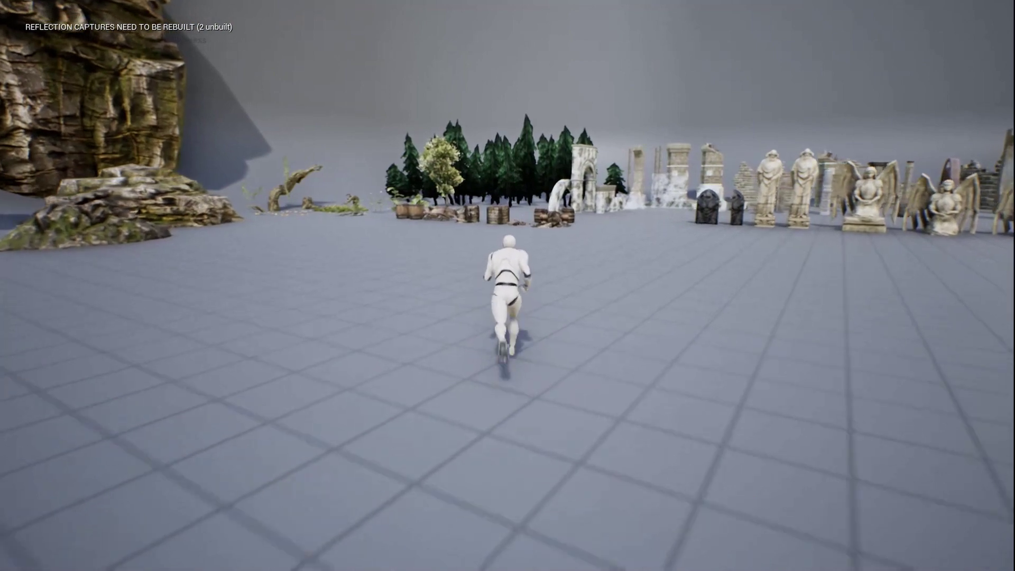
key("w")
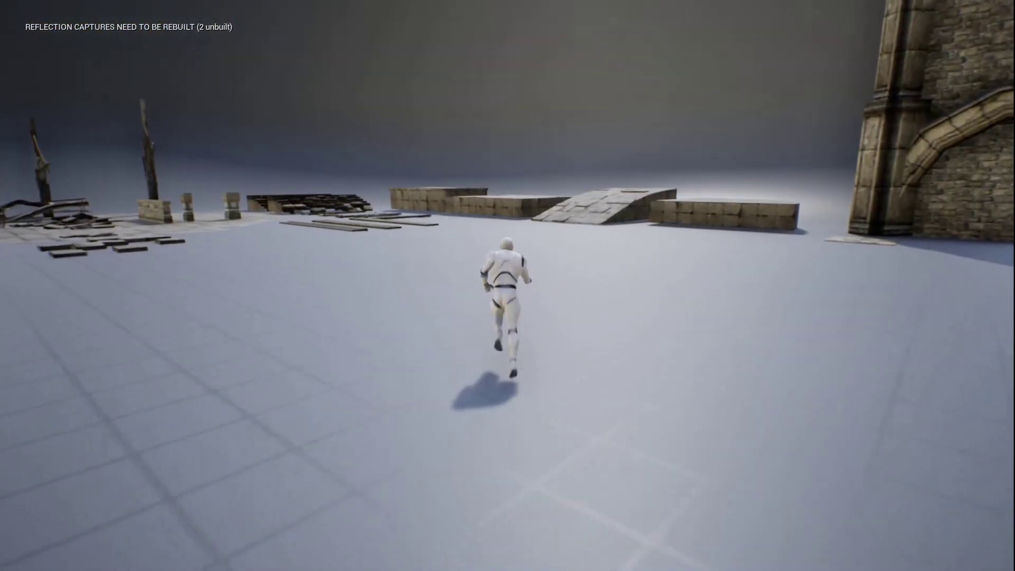
key("w")
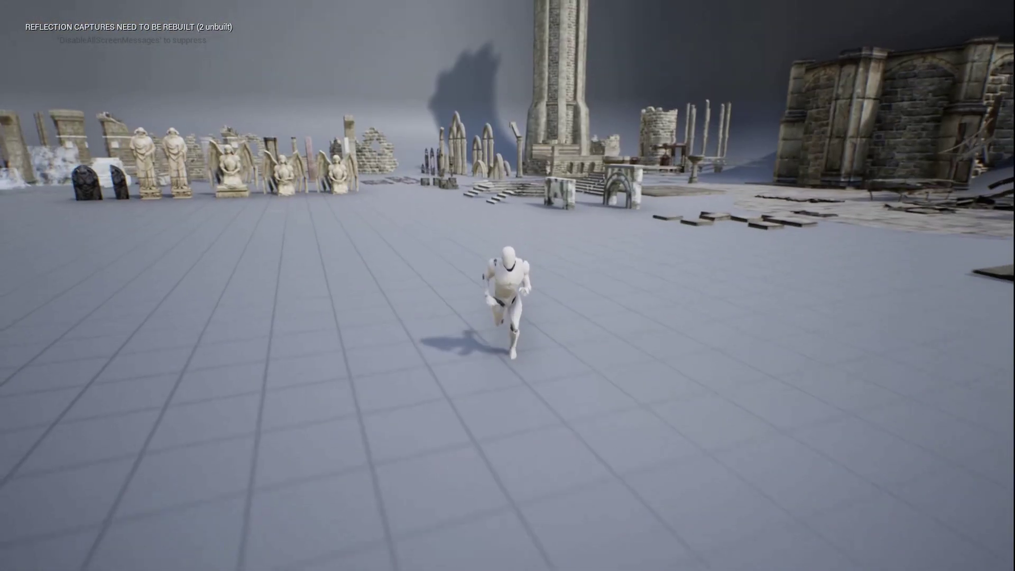
key("w")
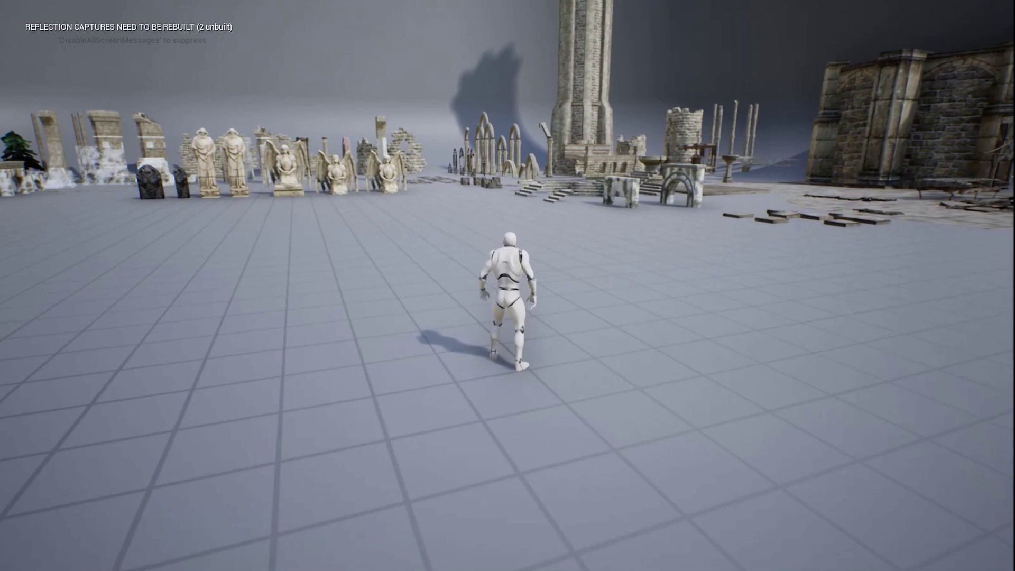
key("w")
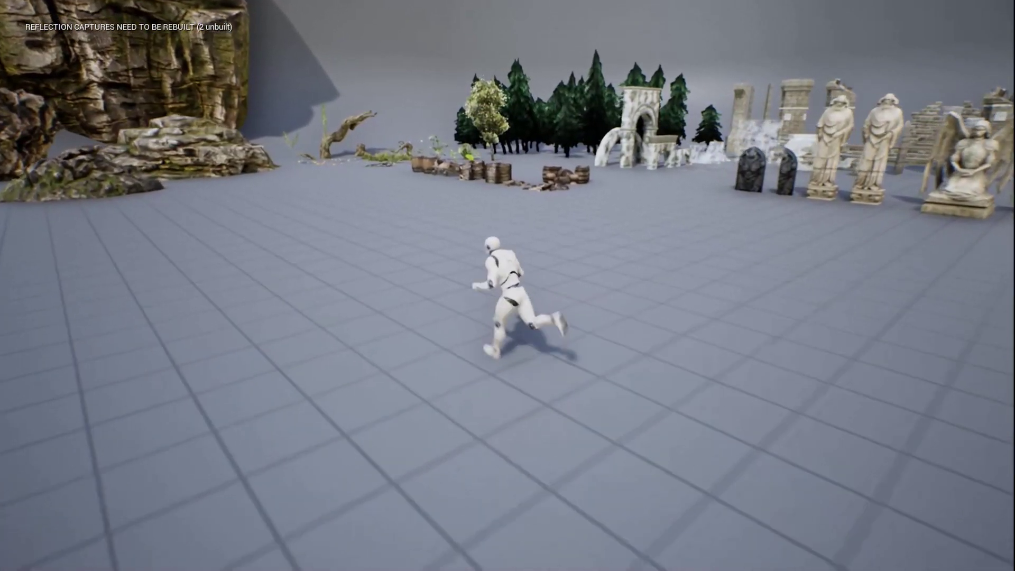
key("s")
key("d")
key("w")
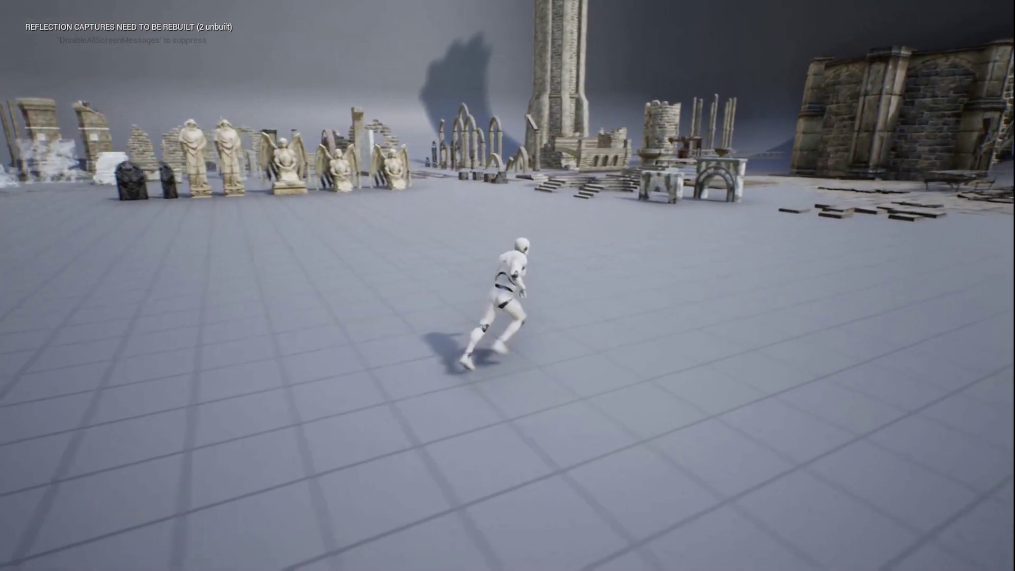
key("Escape")
key("Escape")
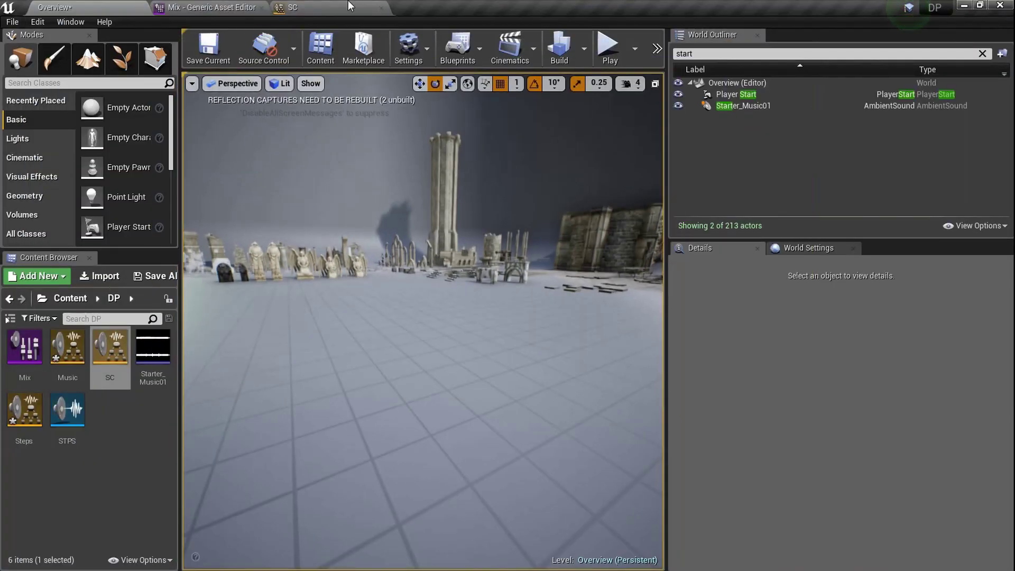
- Set the Mix asset's Duration to 0.3 and return to the Overview level
left_click(349, 6)
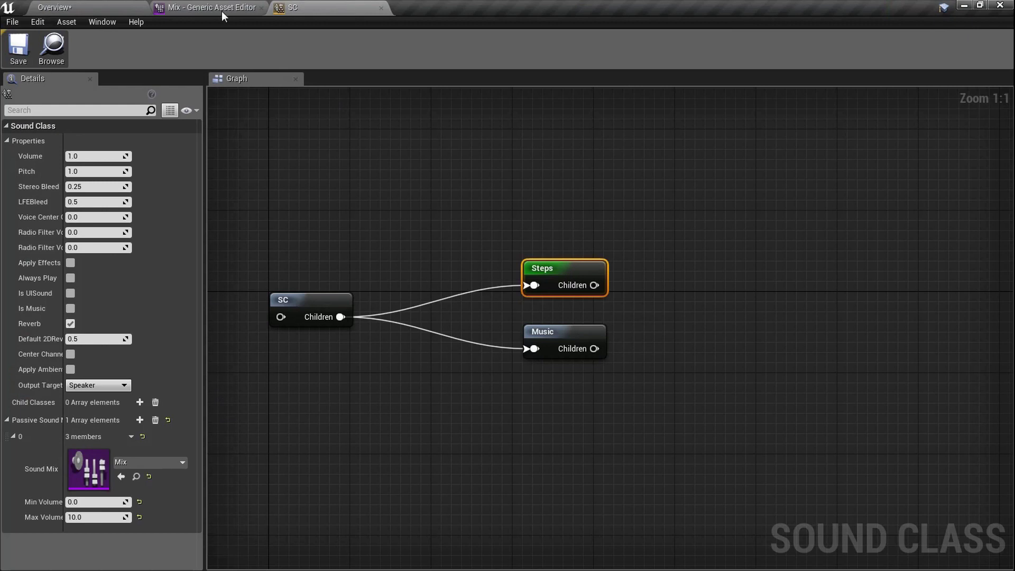
left_click(242, 7)
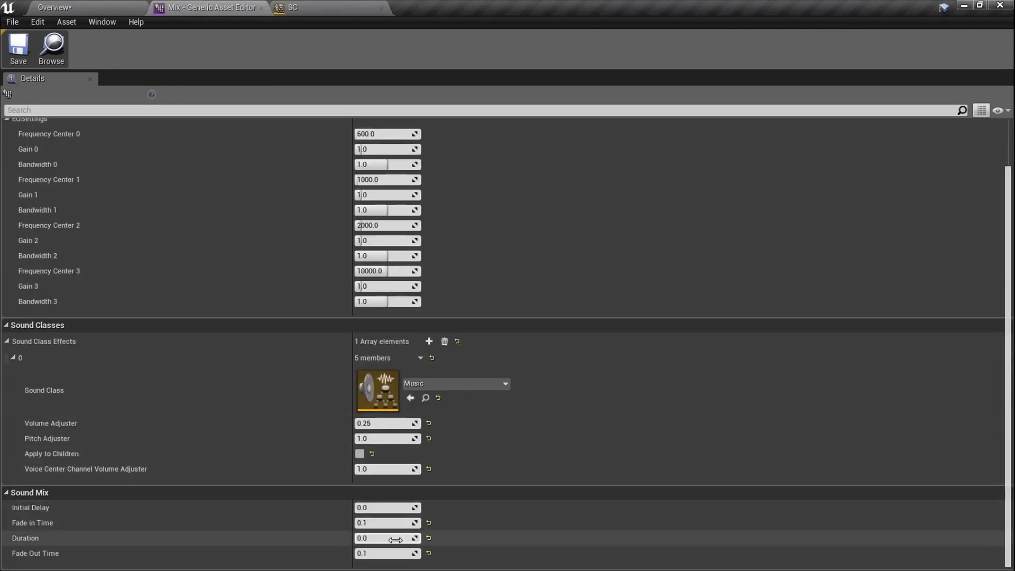
left_click_drag(396, 540, 400, 539)
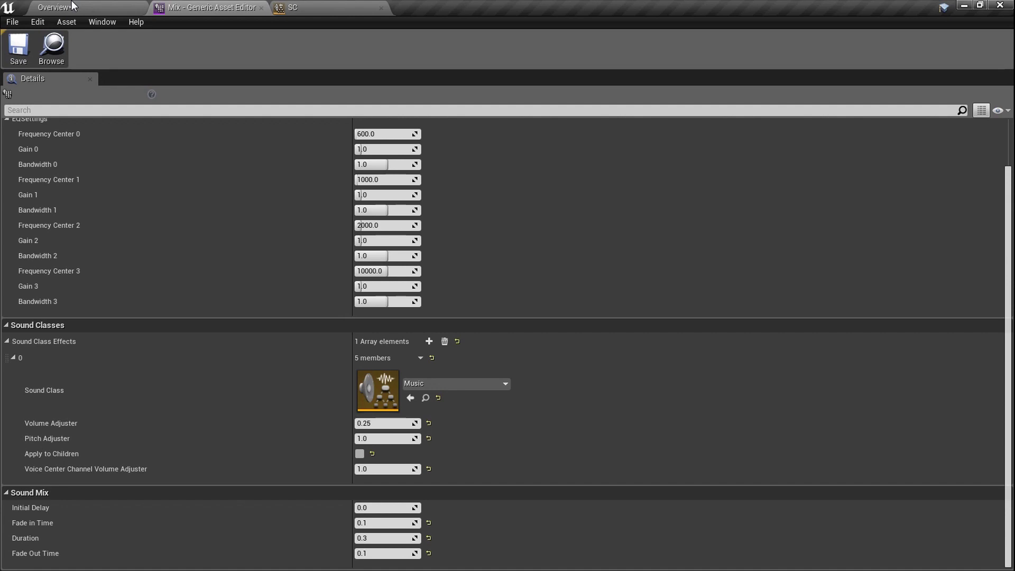
left_click(71, 6)
- Play the level full screen, running and jumping with the character to hear how the music responds to the 0.3 Duration
left_click(383, 347)
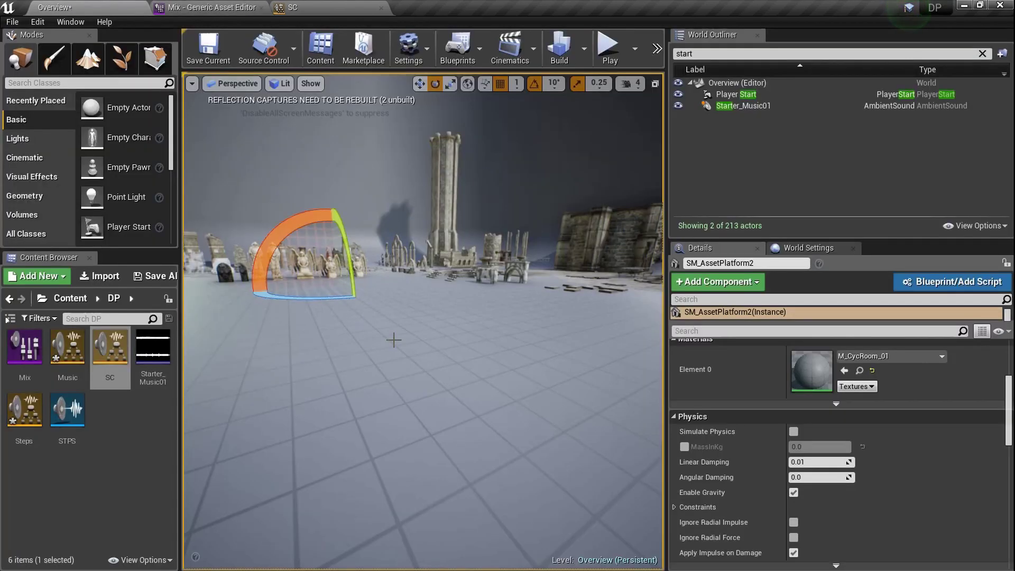
key("alt+p")
key("F11")
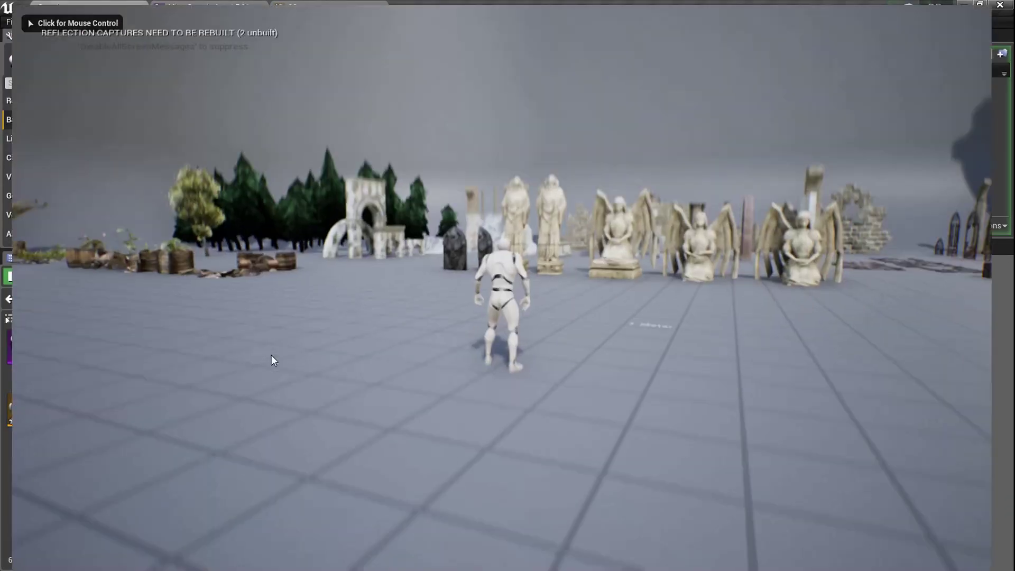
key("w")
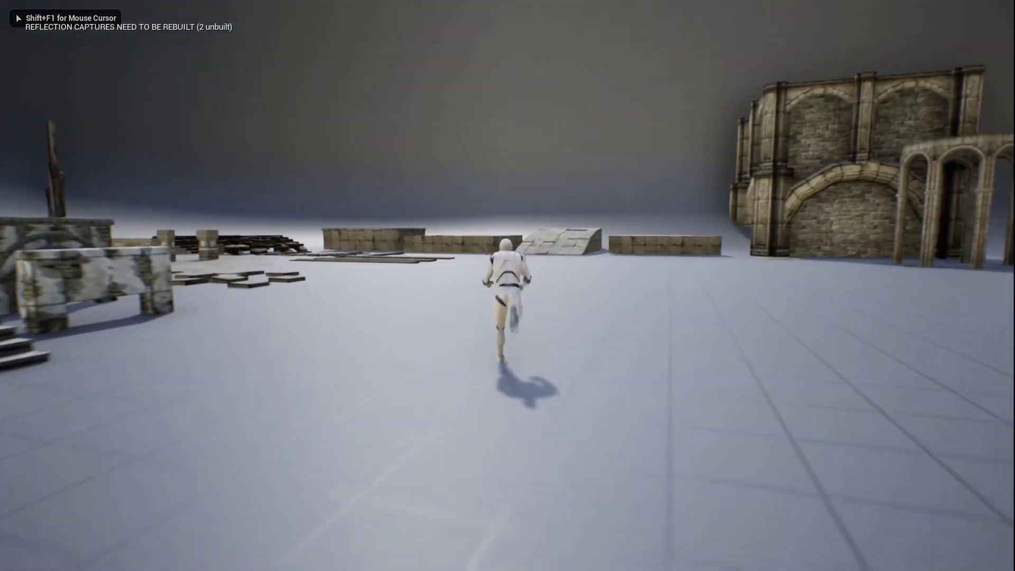
key("w")
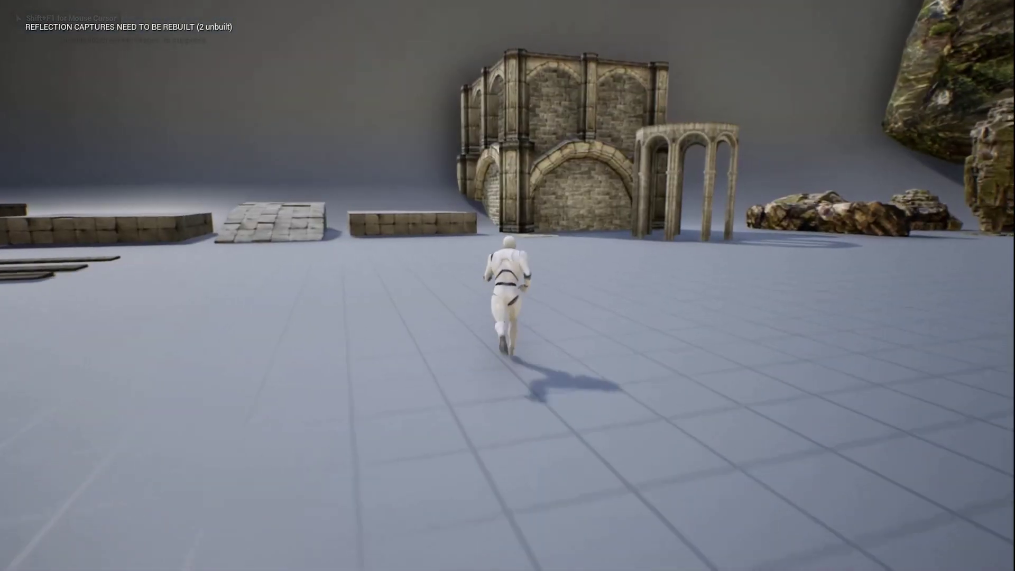
key("w")
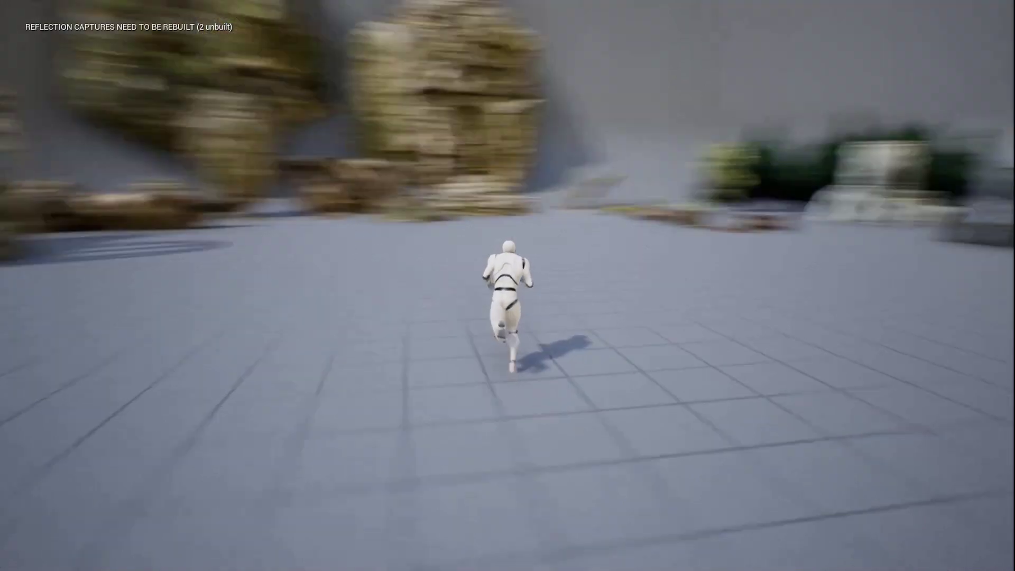
key("space")
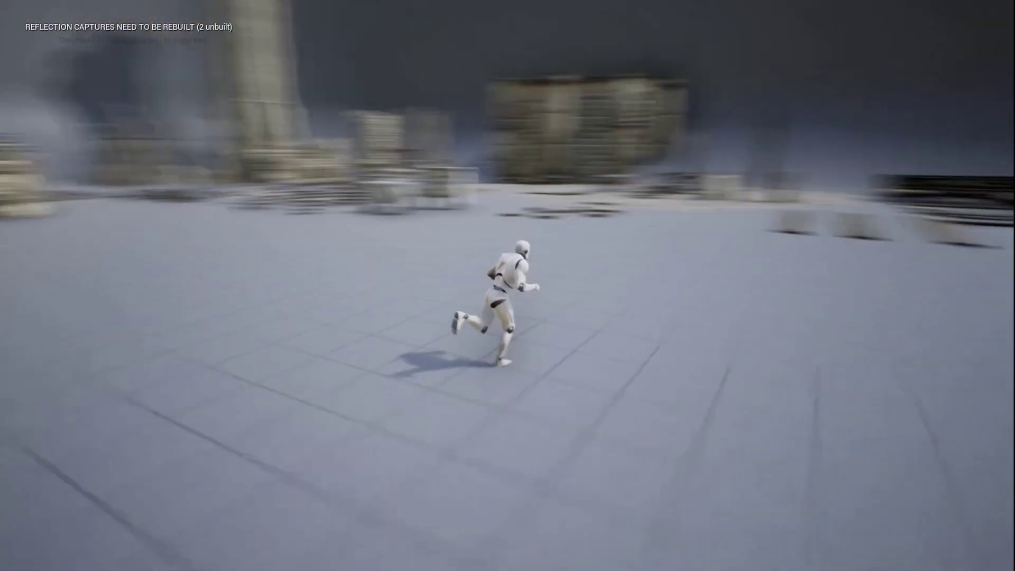
key("Escape")
key("F11")
- Set the Volume Adjuster of the Music sound class effect in the Mix asset to 0.5
left_click(309, 5)
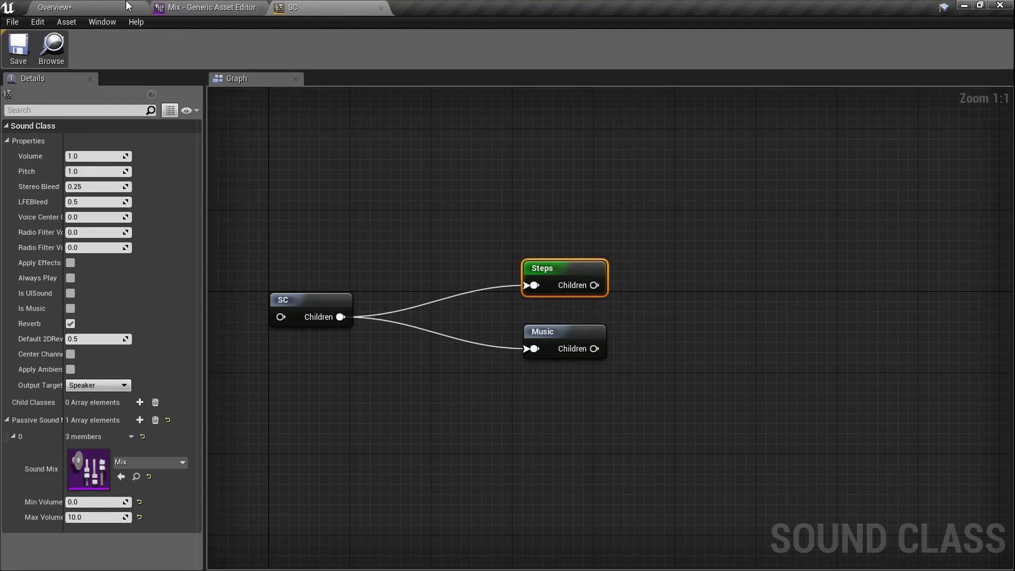
left_click(201, 8)
left_click(386, 423)
type("0.5")
key("Return")
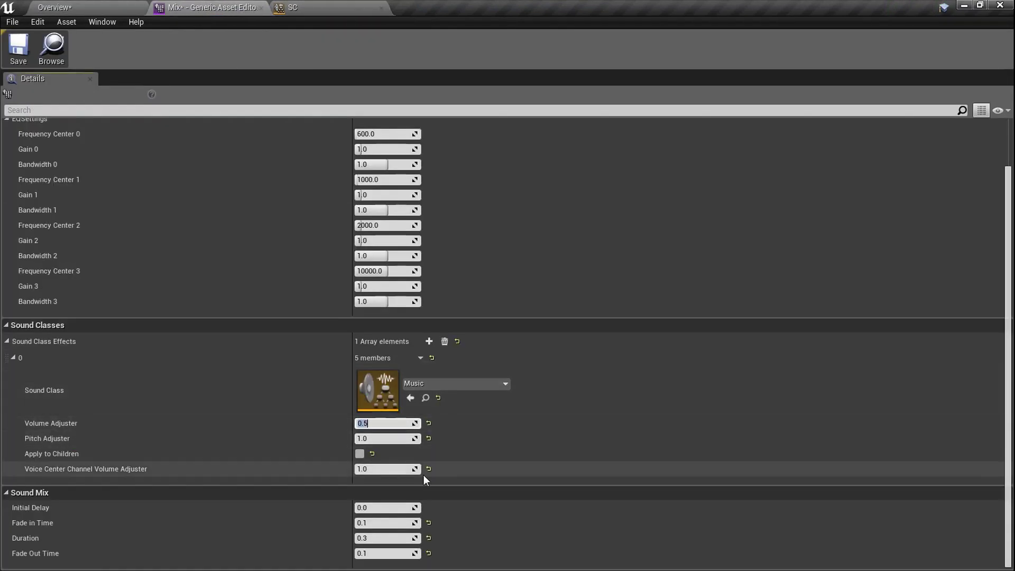
- Set the Mix asset's Fade in Time to 0.15 and Fade Out Time to 0.158
left_click(395, 523)
type(".15")
key("Return")
left_click(393, 553)
type(".158")
key("Return")
left_click(398, 539)
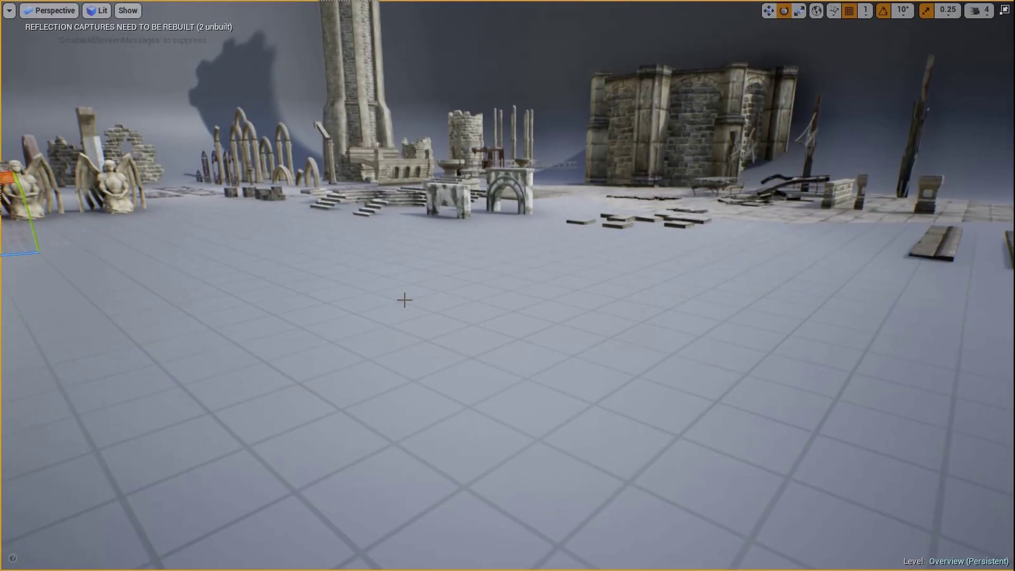
- Play the level full screen and run the character in several directions to hear the adjusted mix volume and fade times
key("alt+p")
key("w")
key("d")
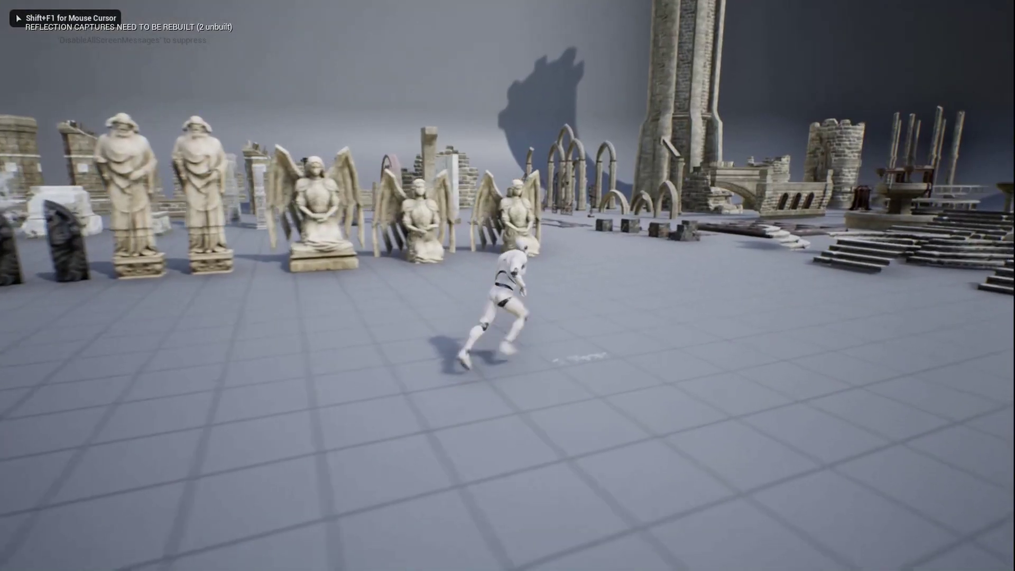
key("a")
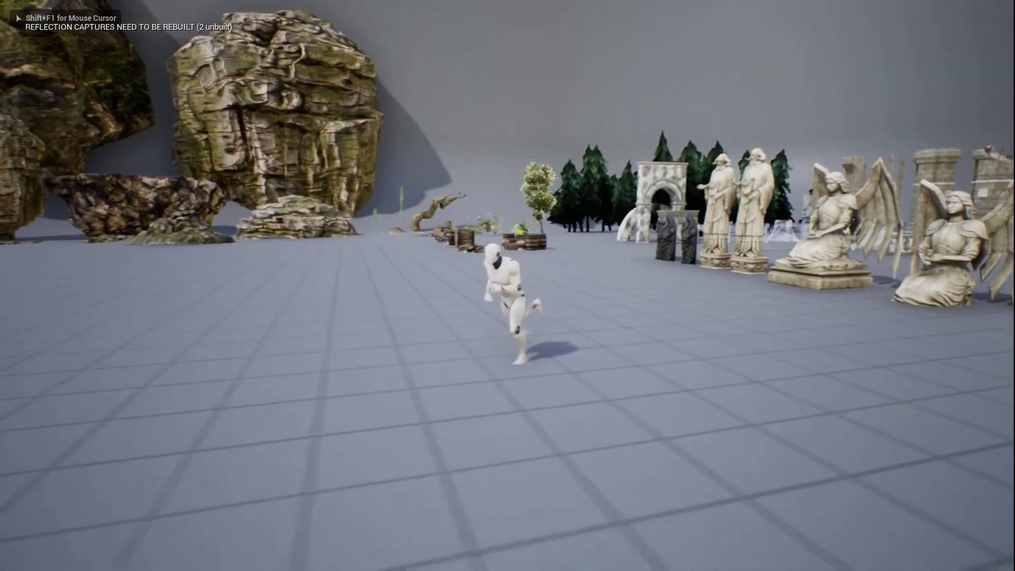
key("w")
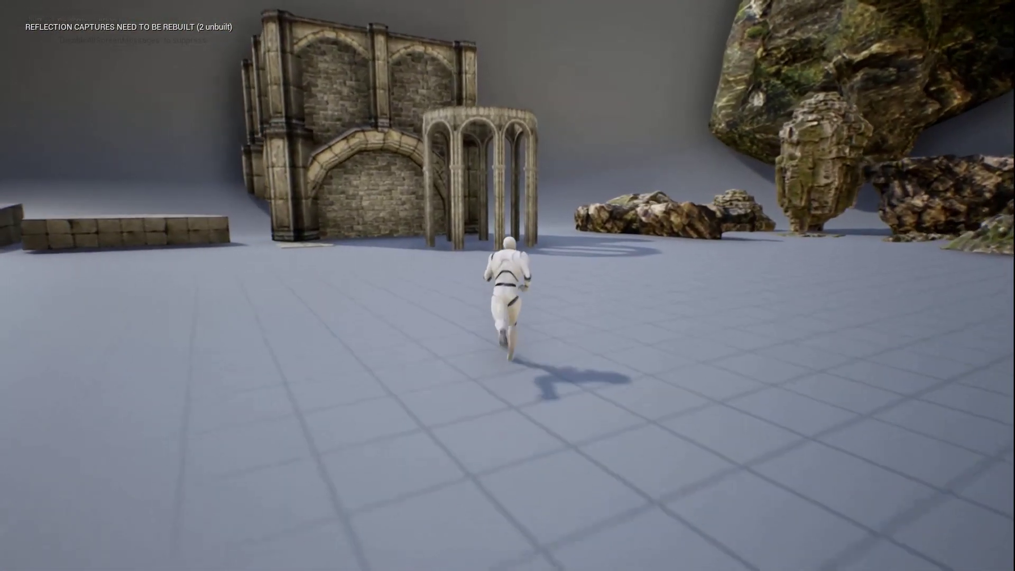
key("w")
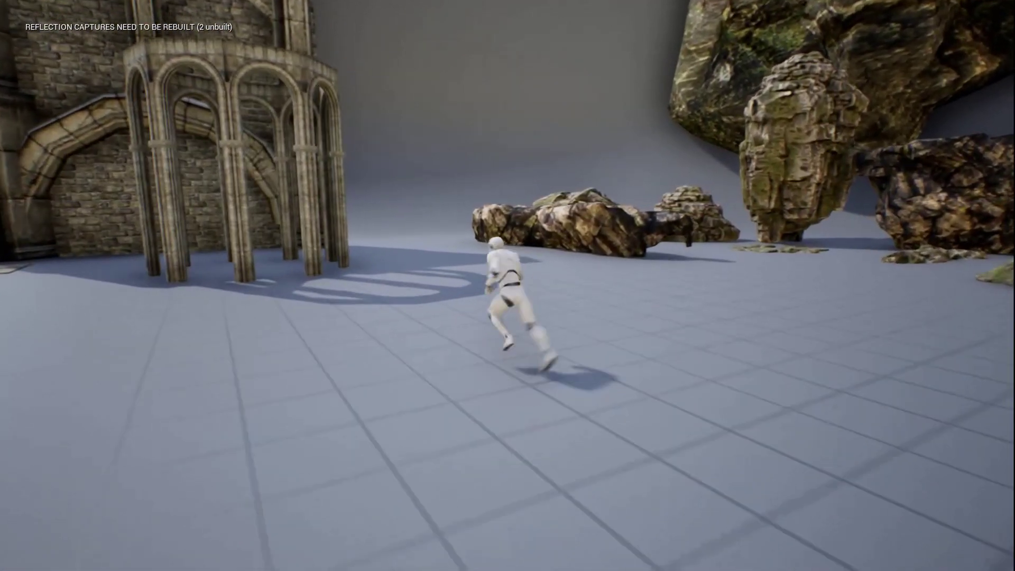
key("w")
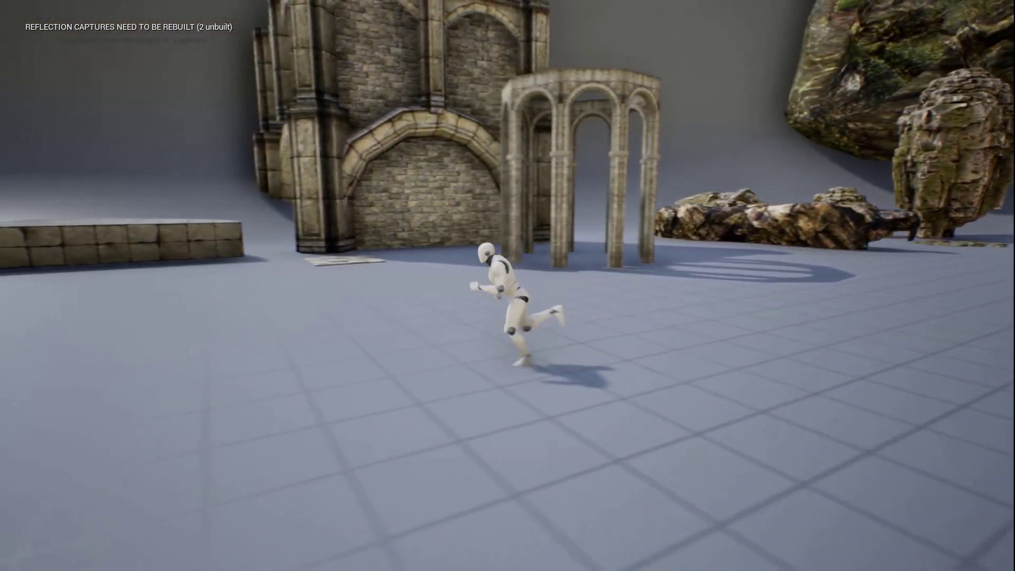
key("s")
key("d")
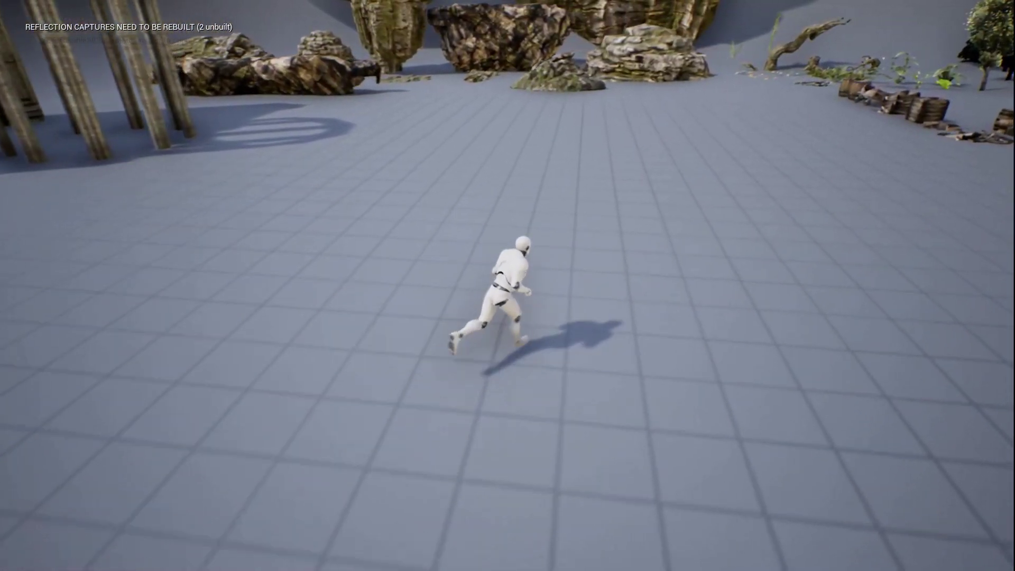
key("w")
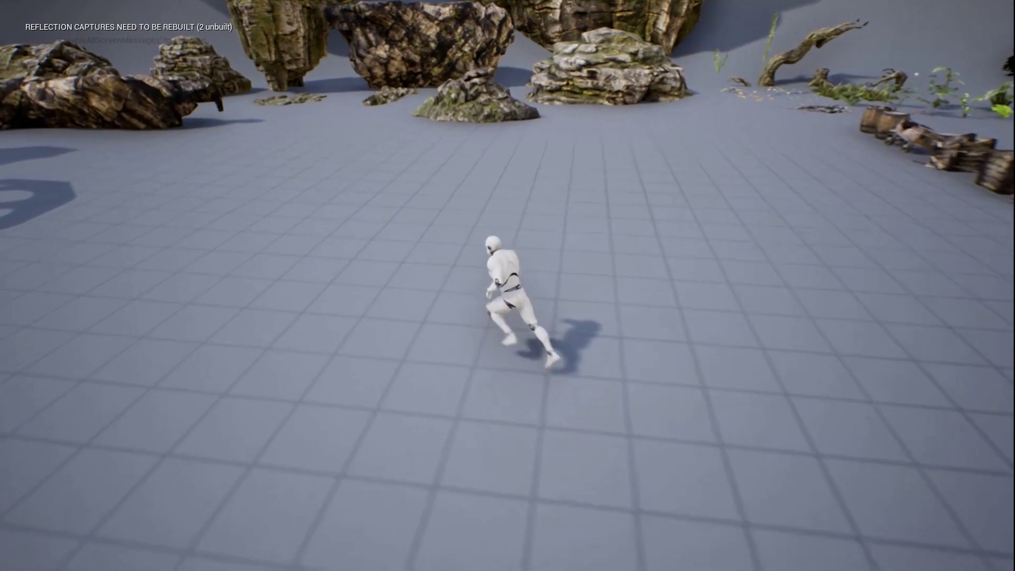
key("s")
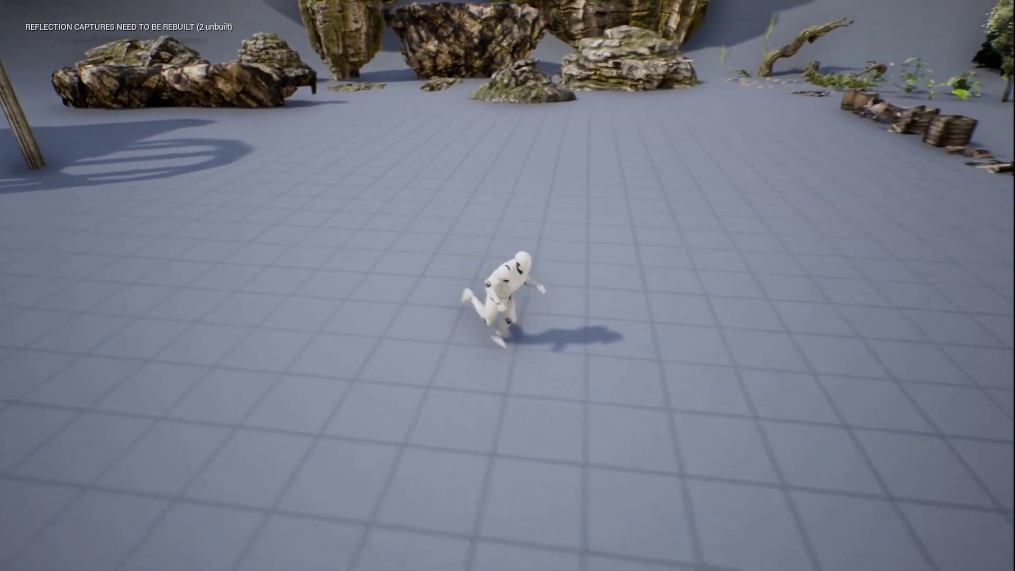
key("s")
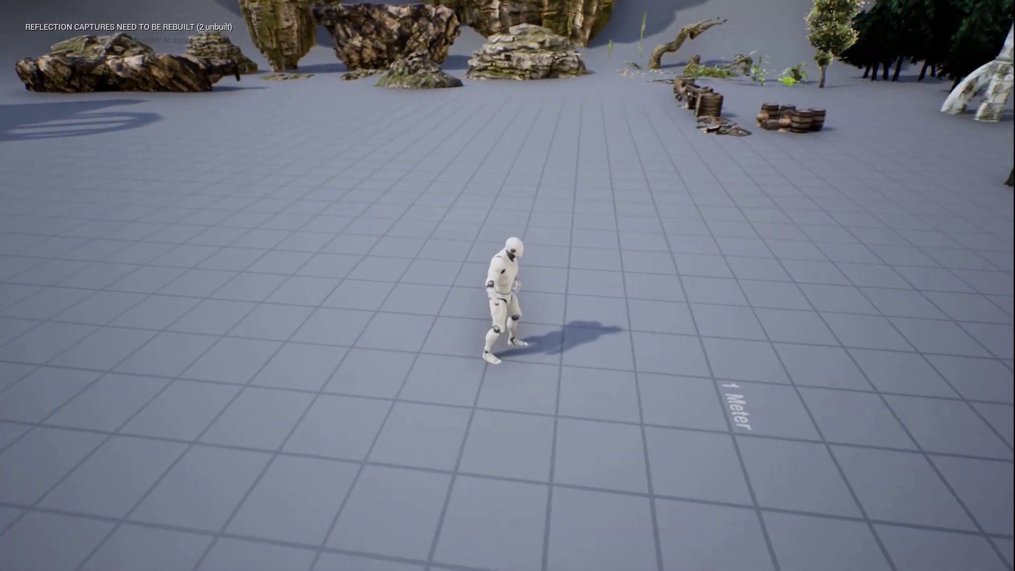
key("w")
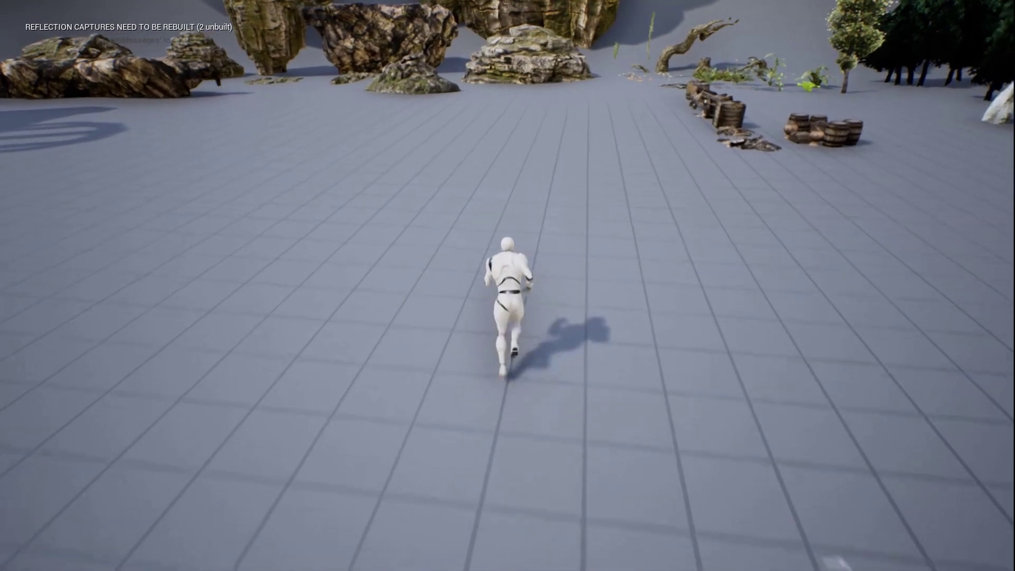
key("Escape")
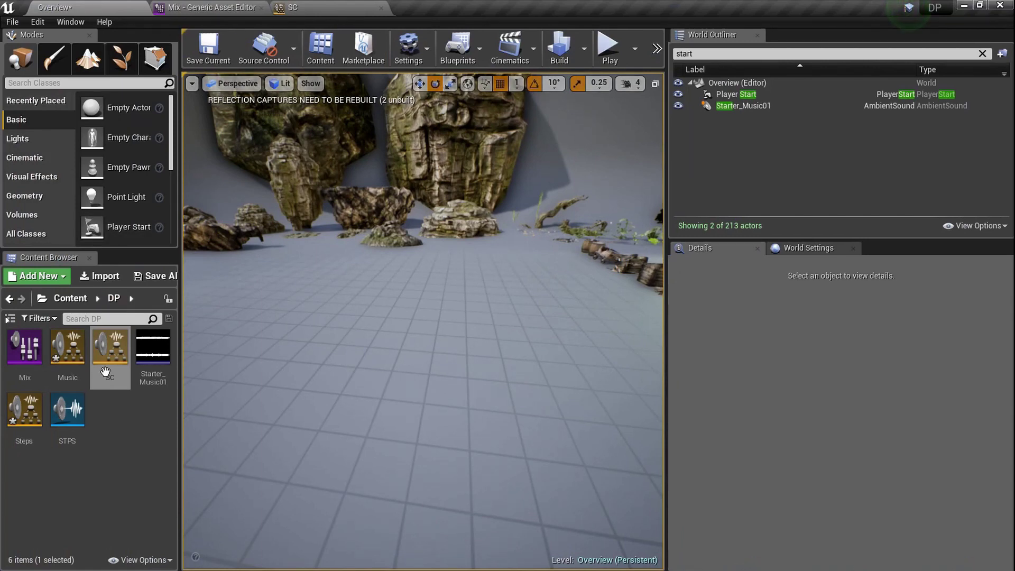
- Open the SC sound class and examine how its Steps and Music child classes are connected in the graph
double_click(110, 349)
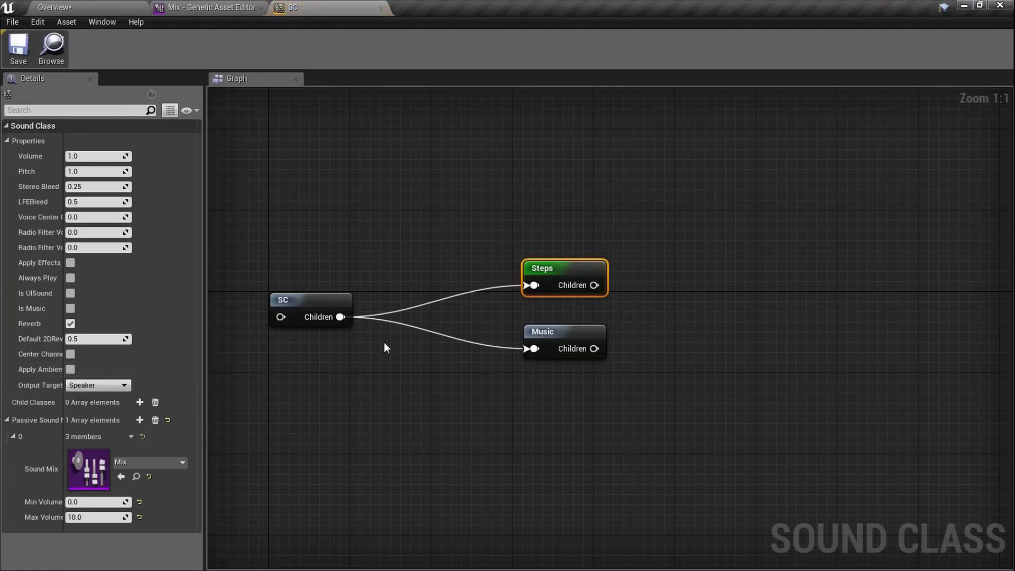
right_click_drag(384, 342, 460, 347)
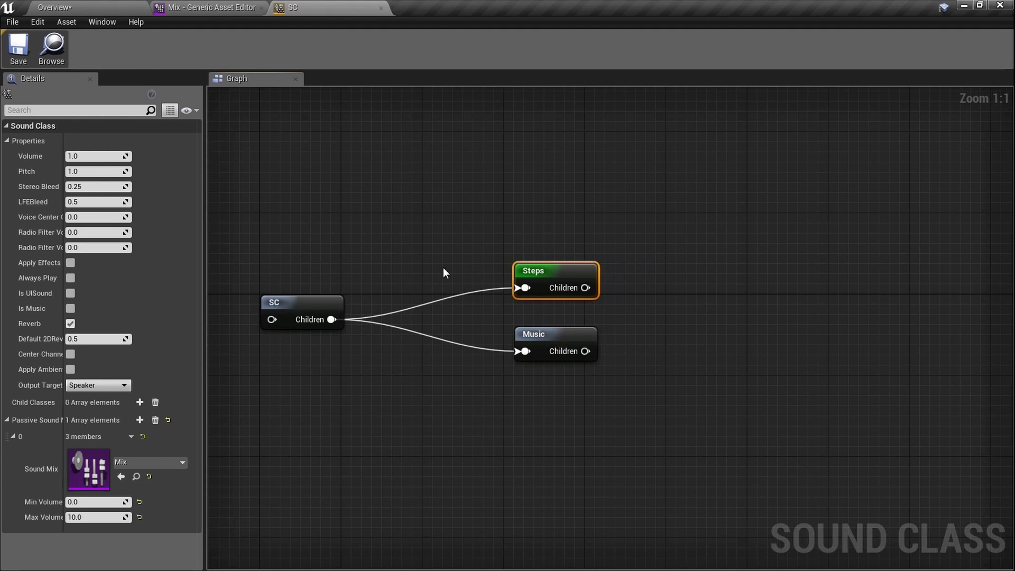
scroll(536, 269, "up", 6)
left_click(637, 405)
left_click_drag(506, 150, 778, 466)
left_click(778, 465)
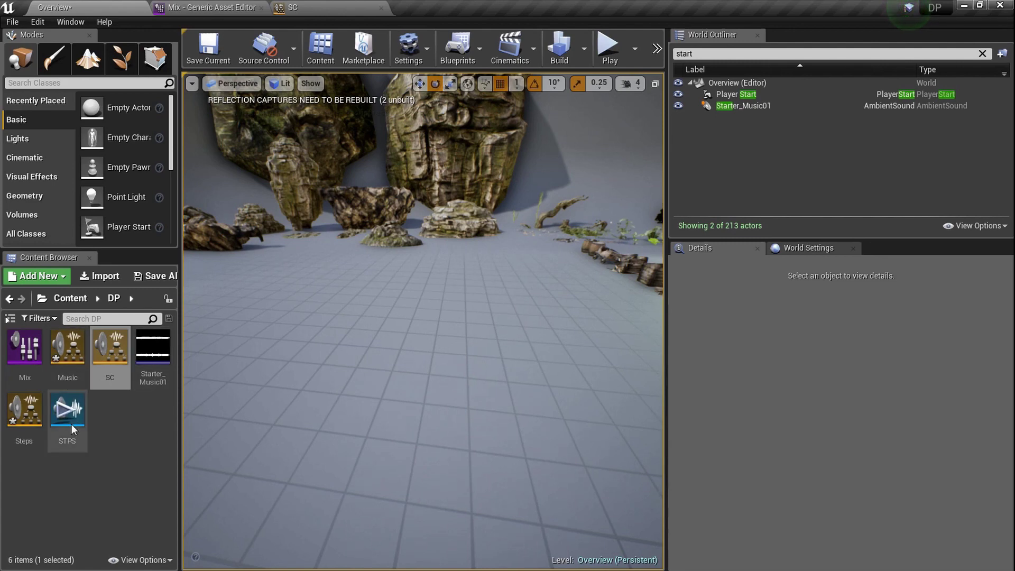
- Open the Mix asset and review its EQ, Sound Class Effects and Sound Mix timing settings
double_click(22, 381)
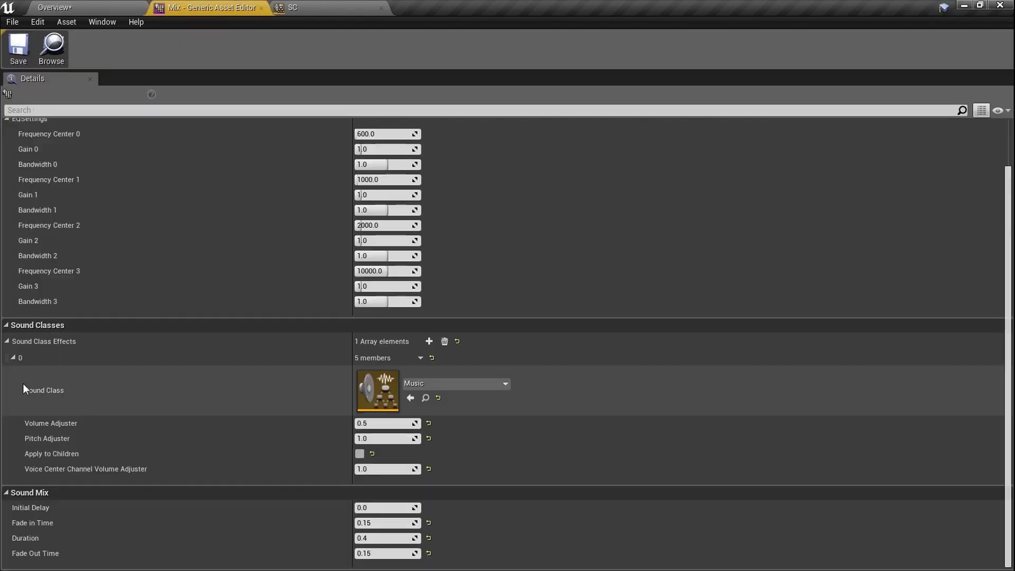
scroll(314, 286, "up", 2)
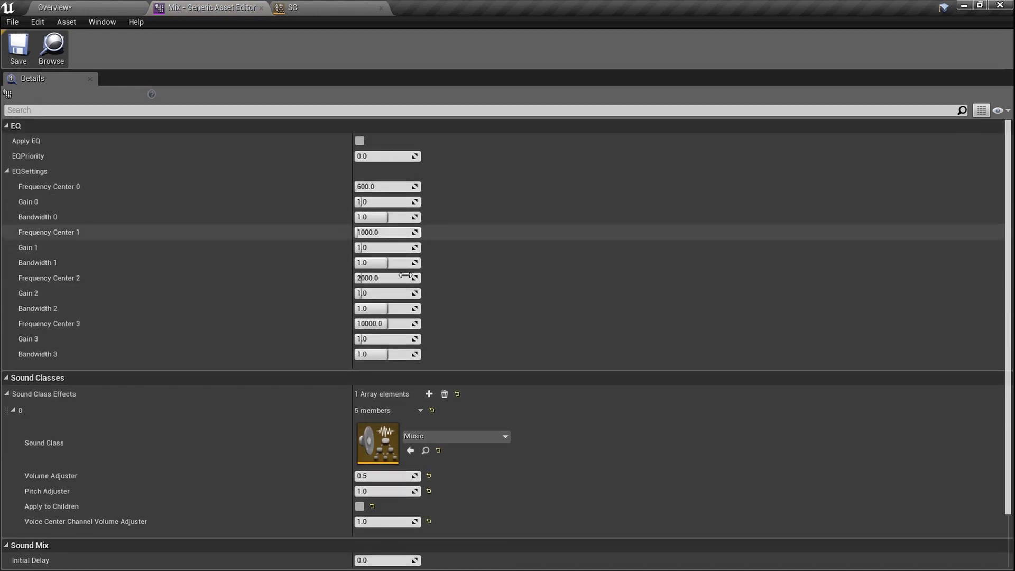
scroll(254, 296, "down", 2)
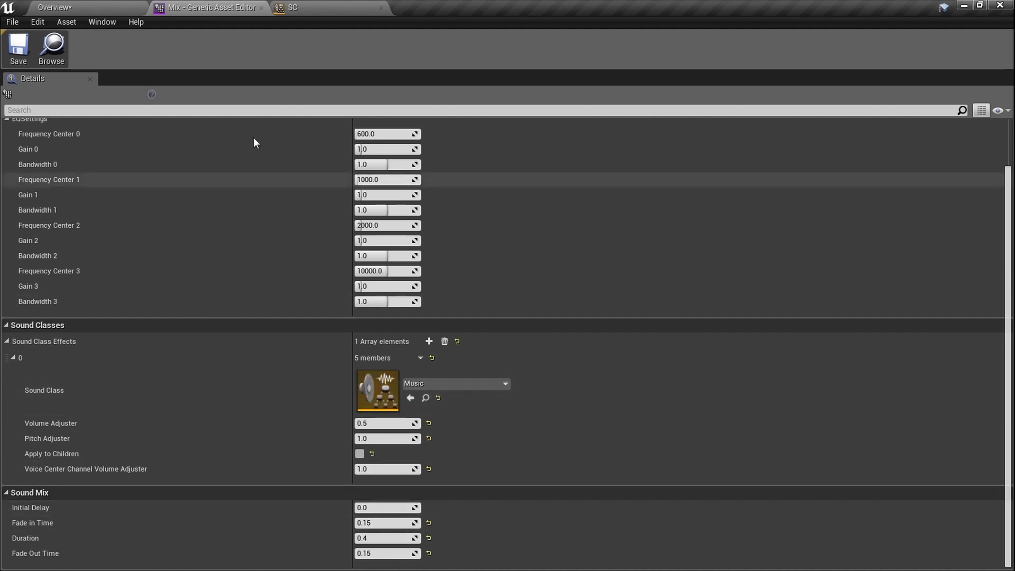
- Return to the SC graph and inspect the passive sound mix entry of the Steps class, expanding its members
left_click(314, 3)
scroll(466, 281, "down", 3)
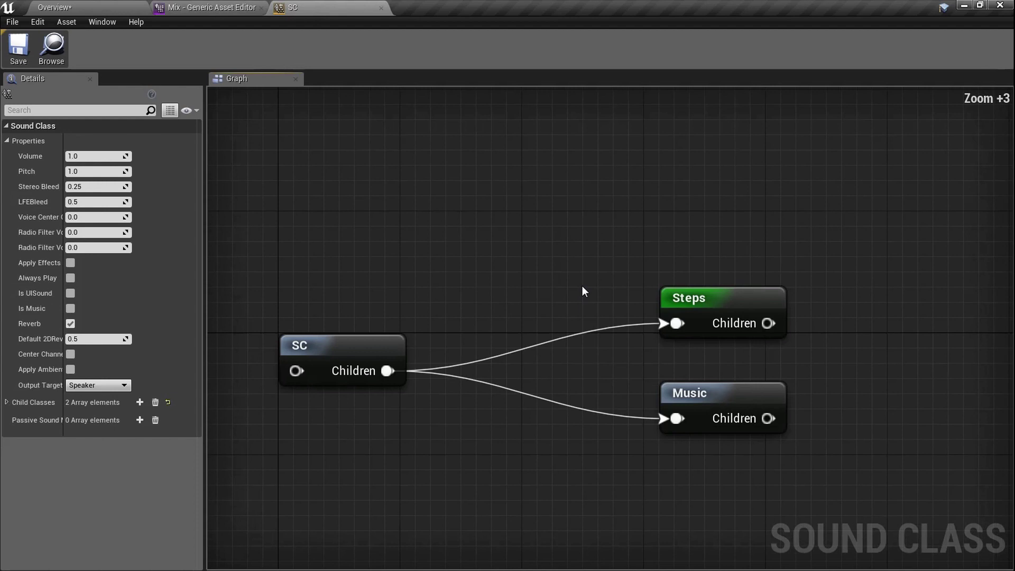
right_click_drag(535, 270, 492, 261)
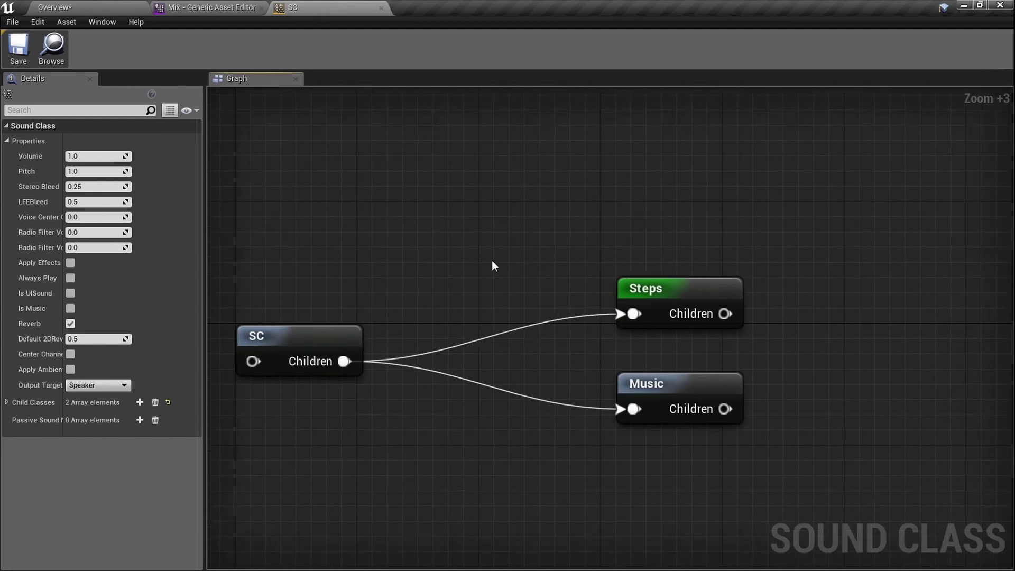
left_click_drag(625, 312, 777, 454)
right_click_drag(778, 437, 818, 312)
left_click(810, 298)
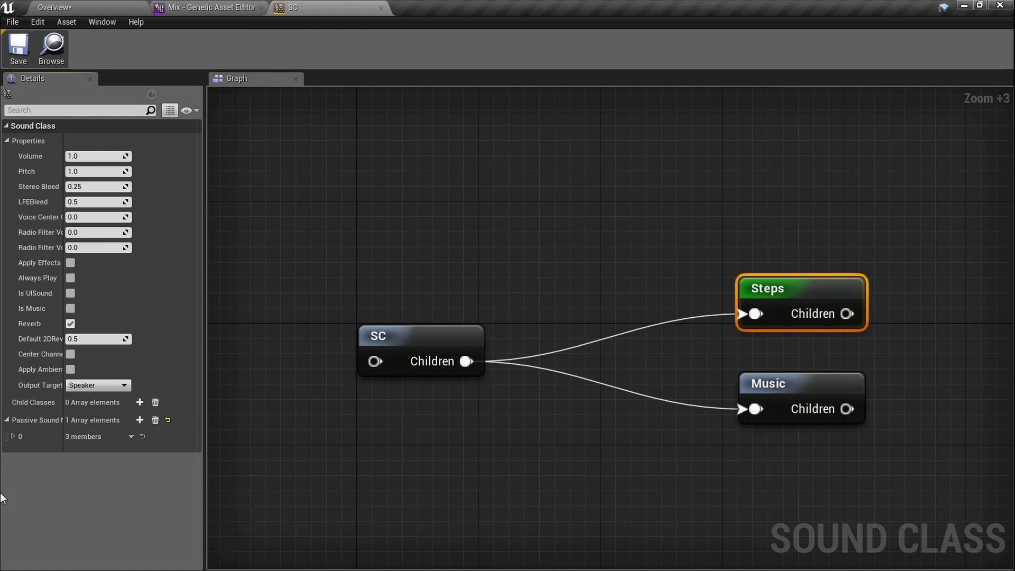
left_click(12, 437)
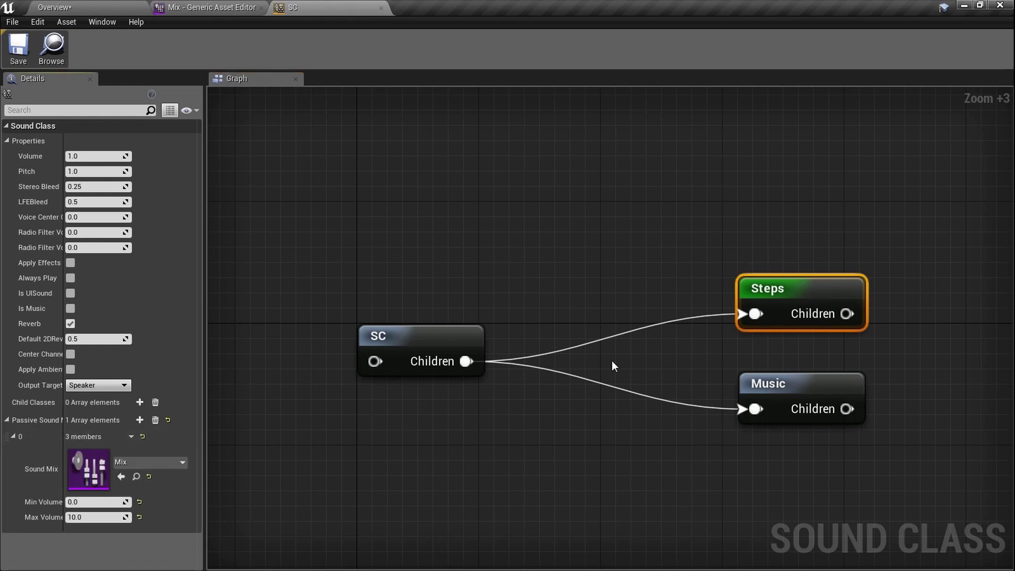
left_click(818, 381)
left_click(237, 7)
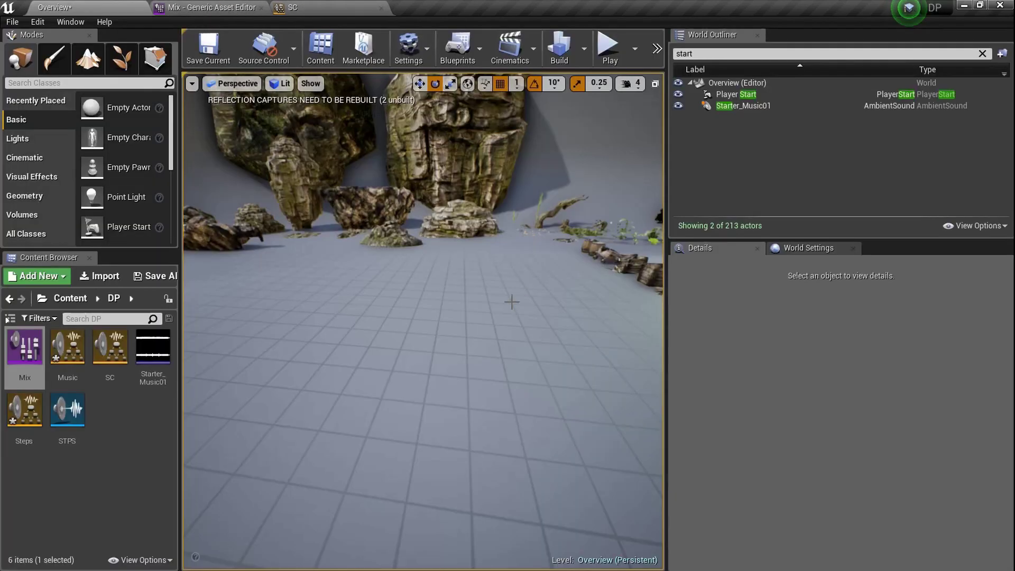
- Play the level full screen and run and stop the character repeatedly to hear the music react to footsteps
key("F11")
key("alt+p")
key("w")
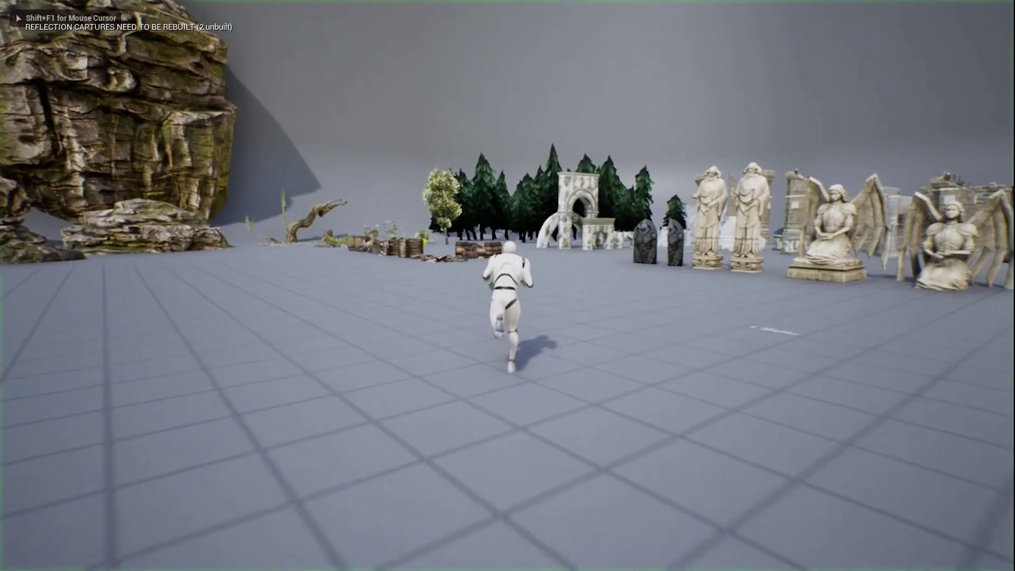
key("d")
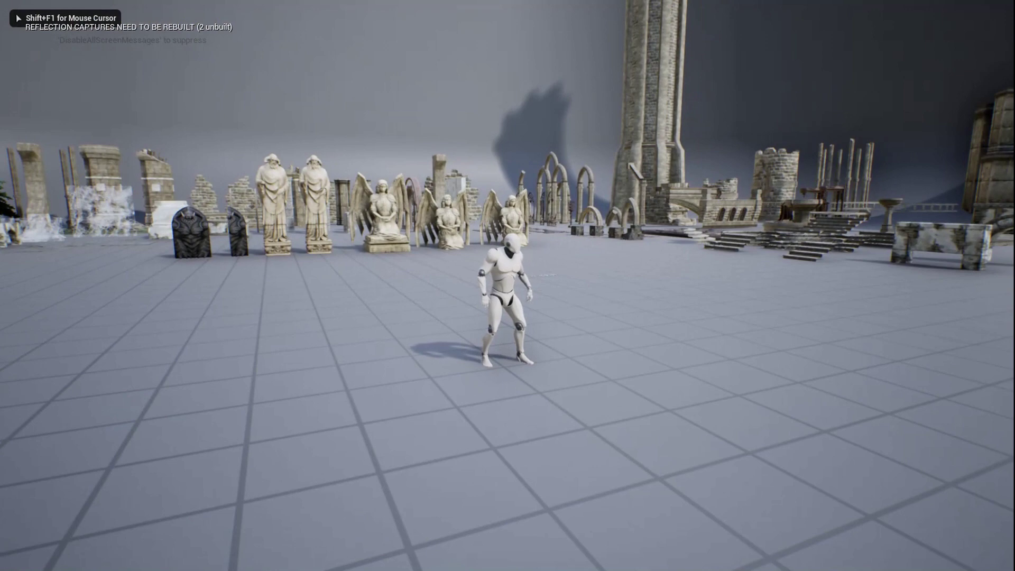
key("w")
key("d")
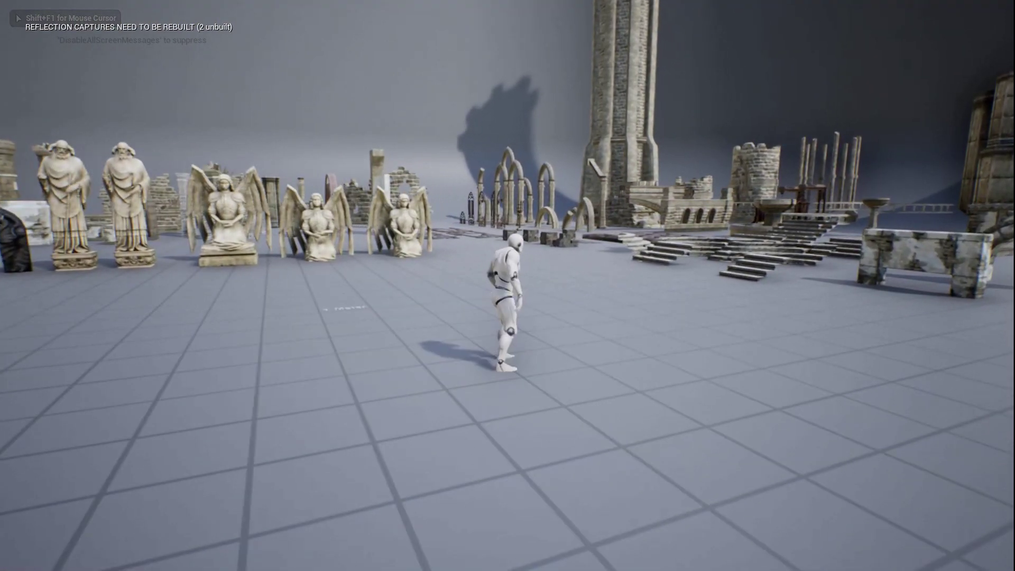
key("w")
key("s")
key("d")
key("w")
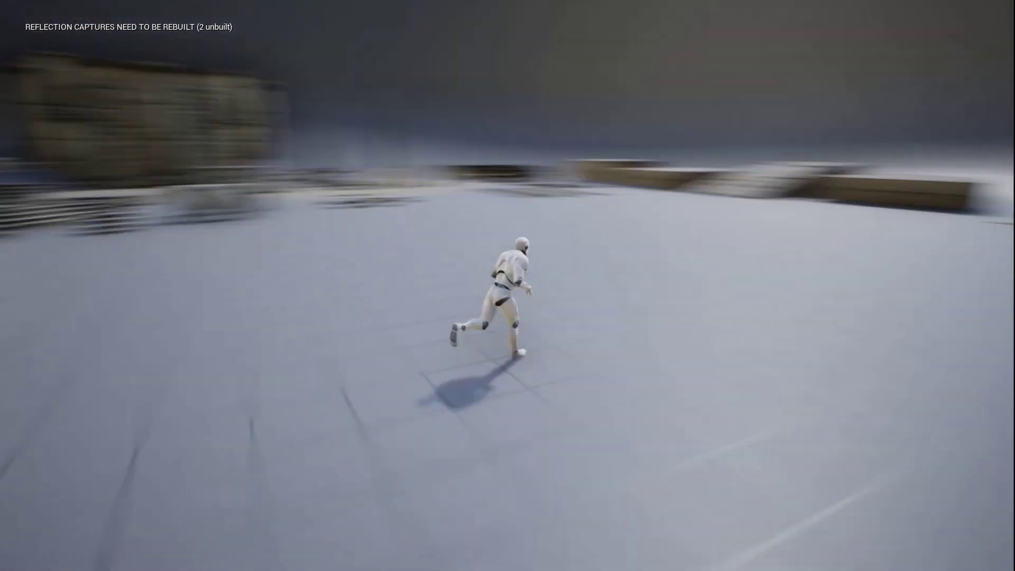
key("Escape")
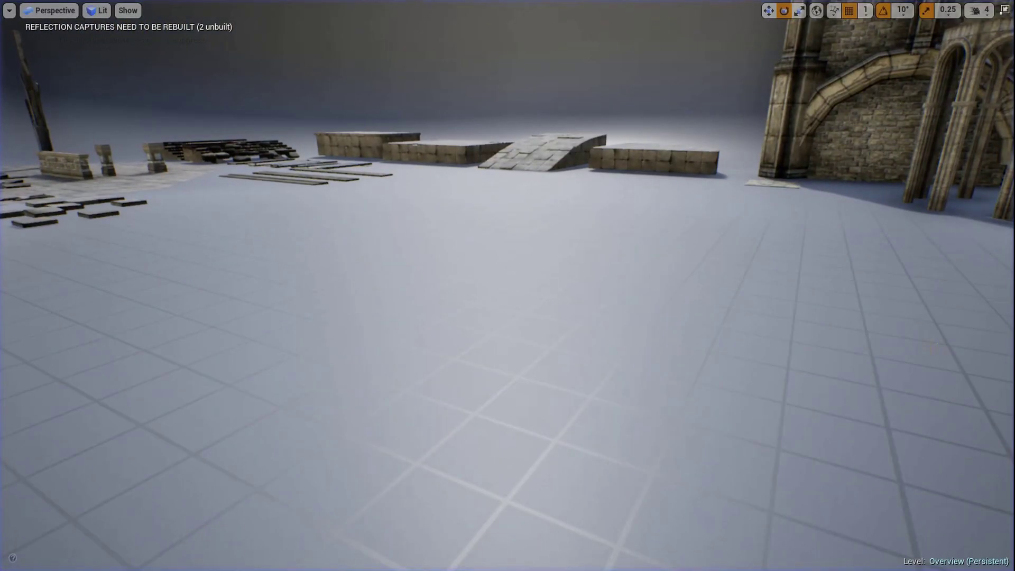
key("F11")
key("F11")
right_click_drag(627, 320, 761, 402)
key("a")
key("w")
key("a")
key("e")
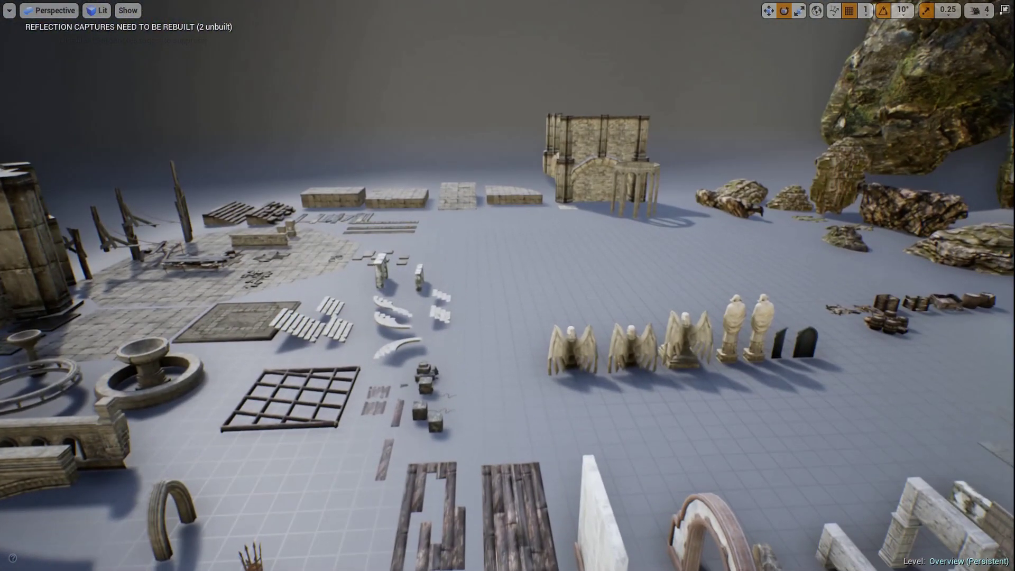
key("d")
key("s")
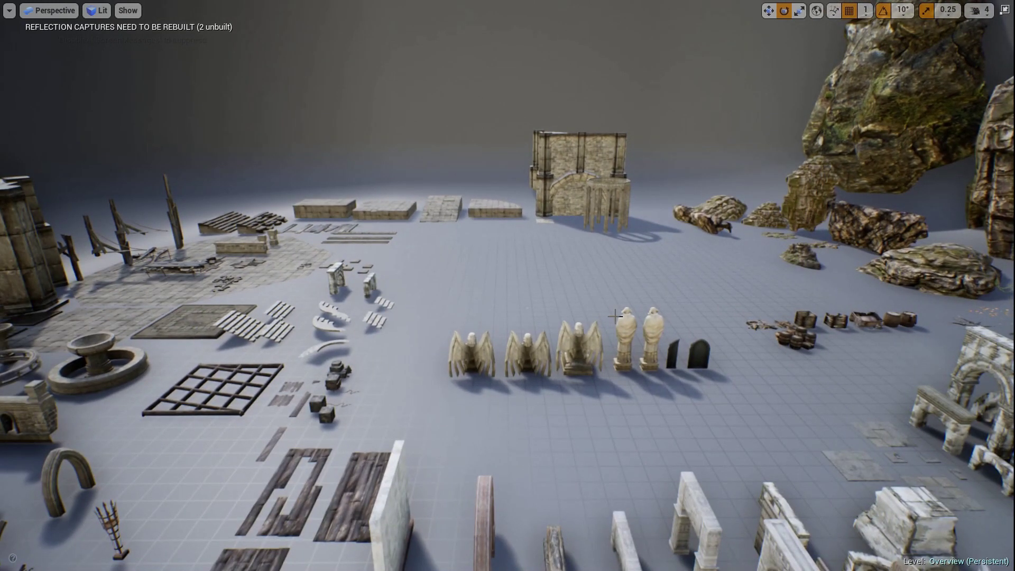
key("s")
key("d")
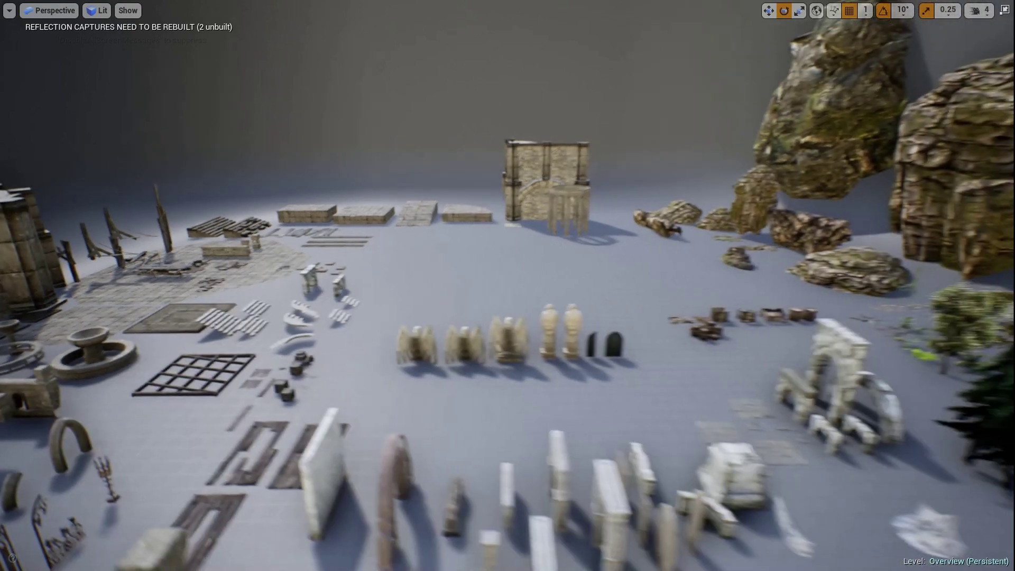
key("w")
right_click_drag(616, 316, 616, 317)
key("a")
key("w")
key("d")
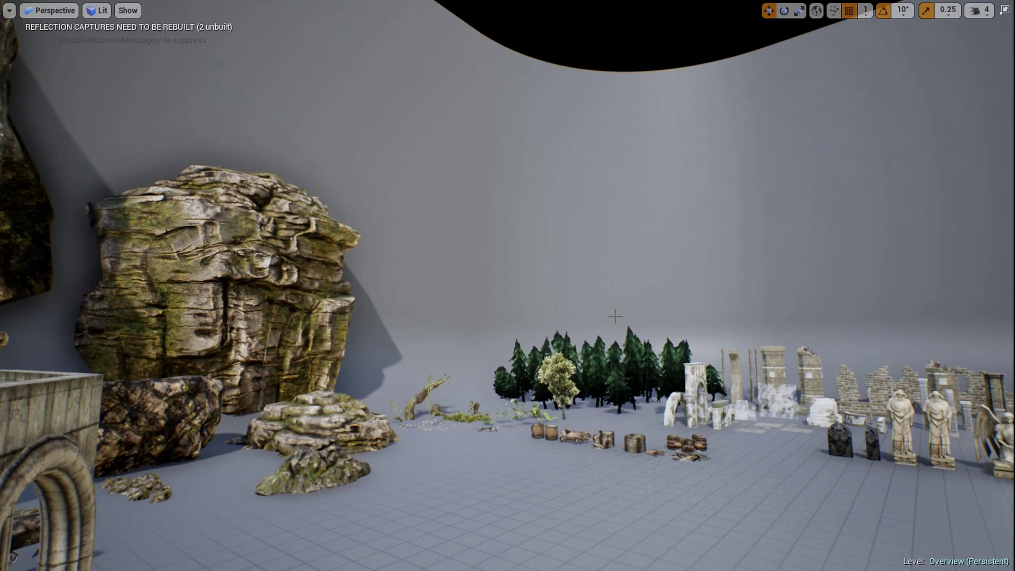
right_click_drag(616, 316, 615, 316)
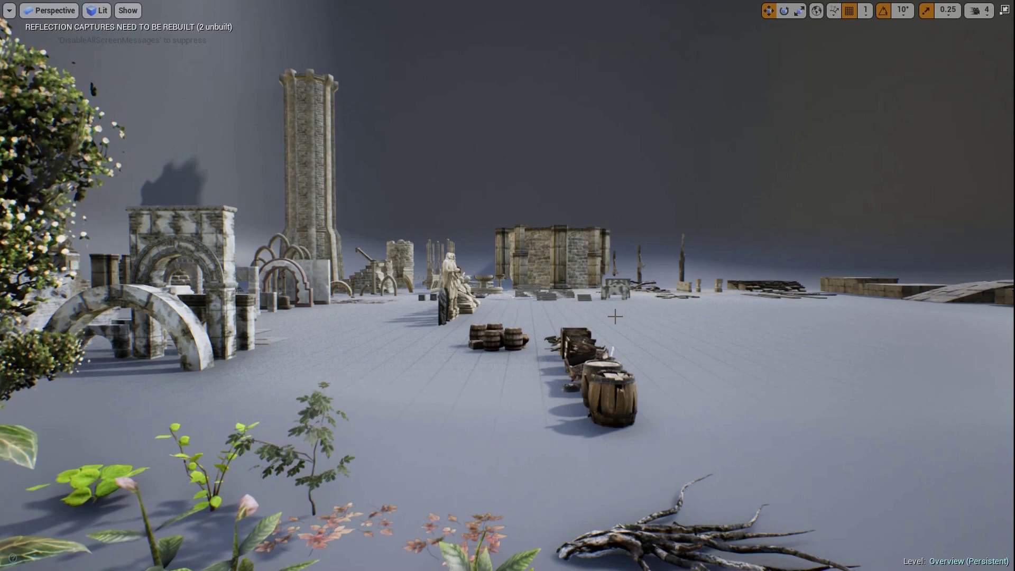
right_click_drag(615, 316, 620, 315)
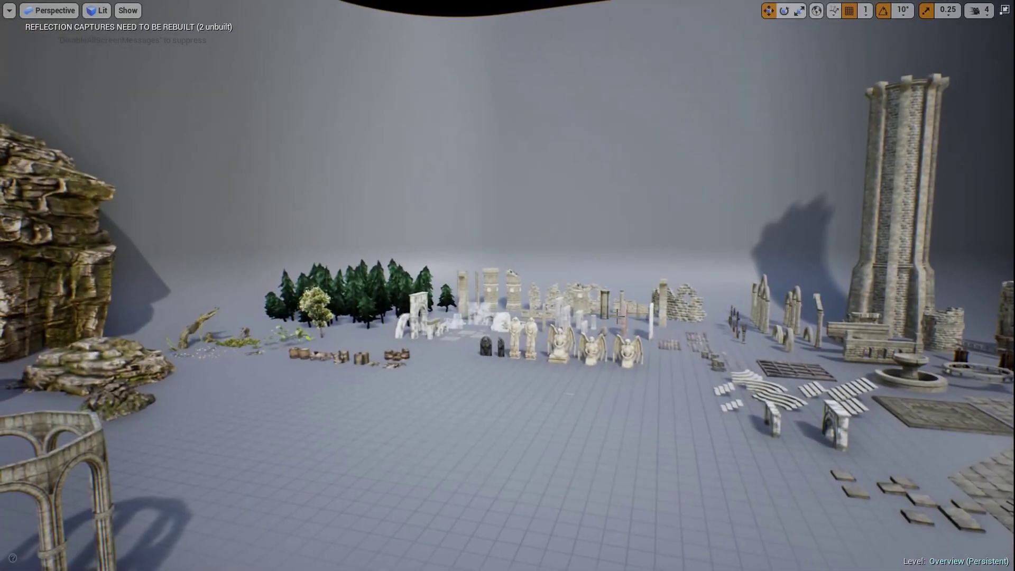
right_click_drag(617, 317, 617, 316)
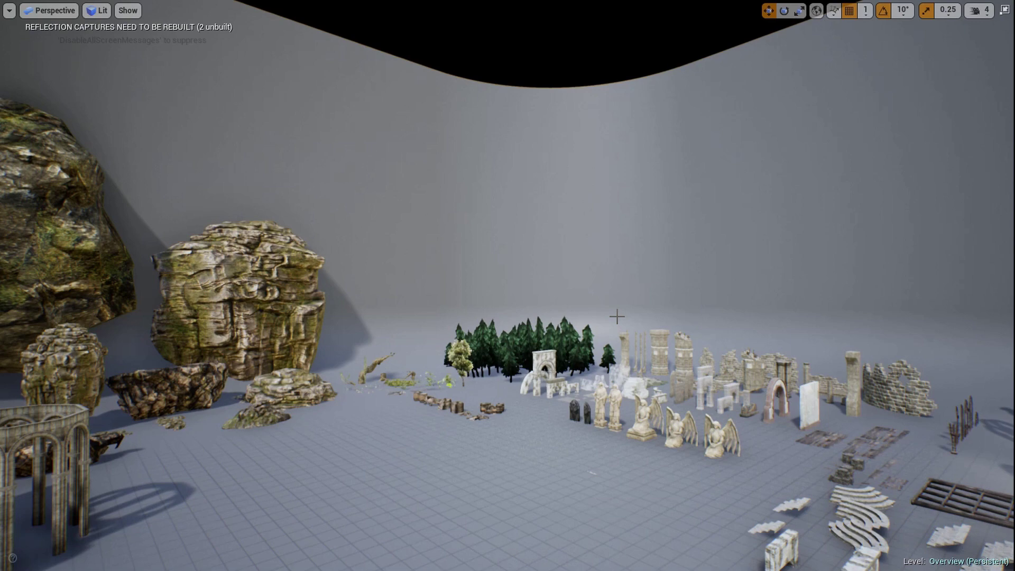
left_click_drag(617, 316, 587, 280)
left_click_drag(618, 316, 567, 317)
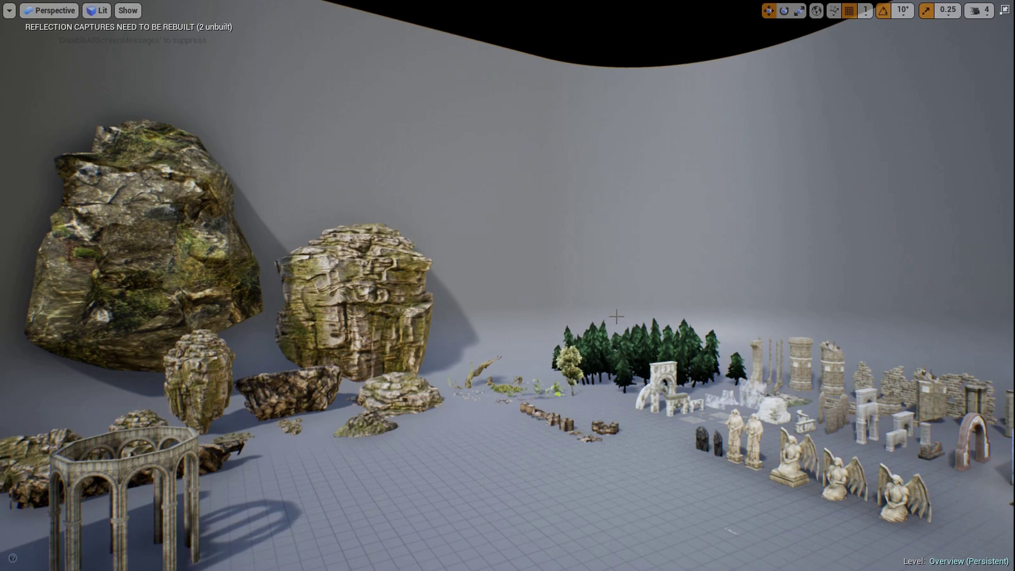
key("a")
right_click_drag(616, 316, 634, 316)
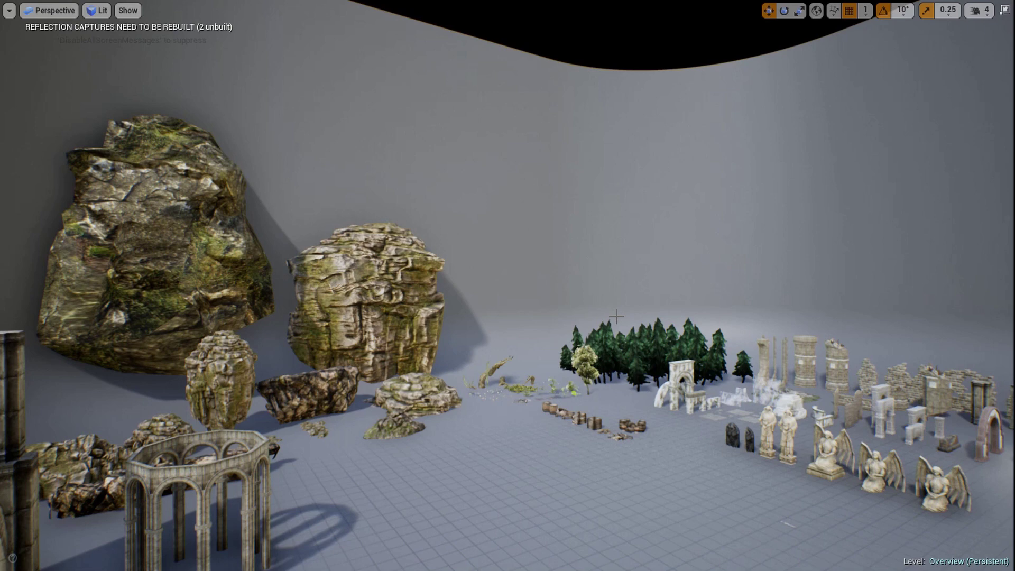
right_click_drag(617, 316, 794, 379)
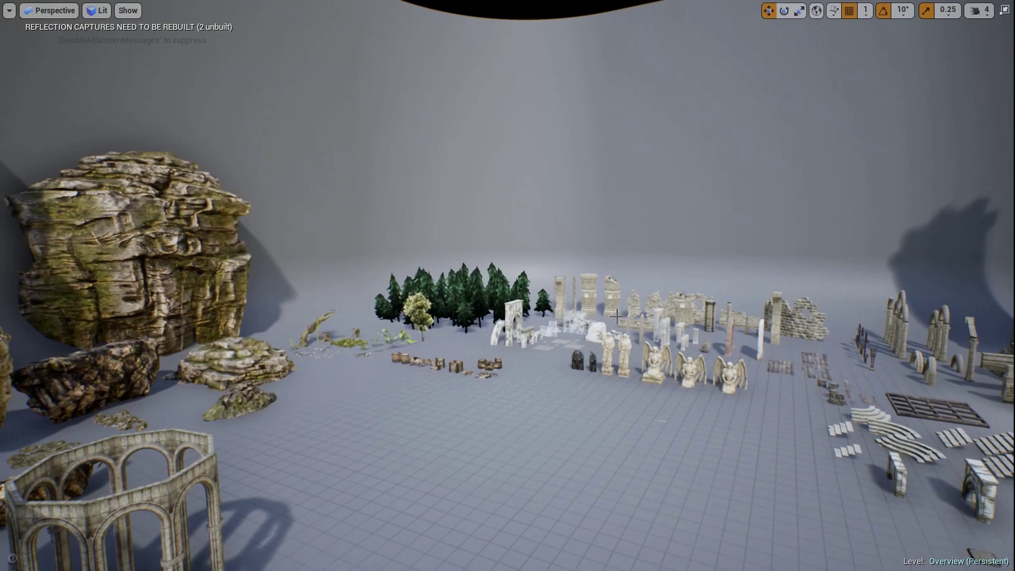
right_click_drag(616, 316, 616, 316)
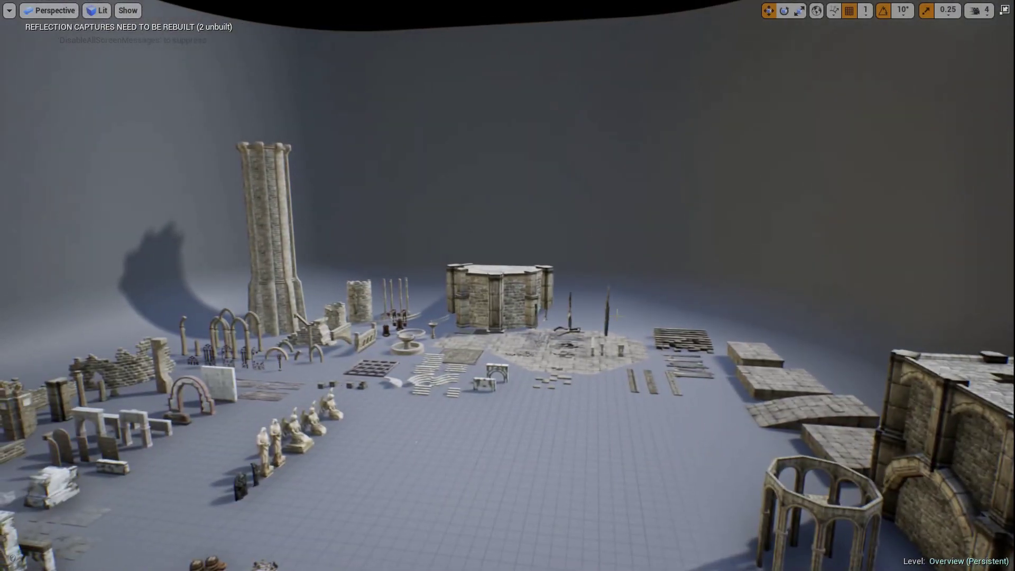